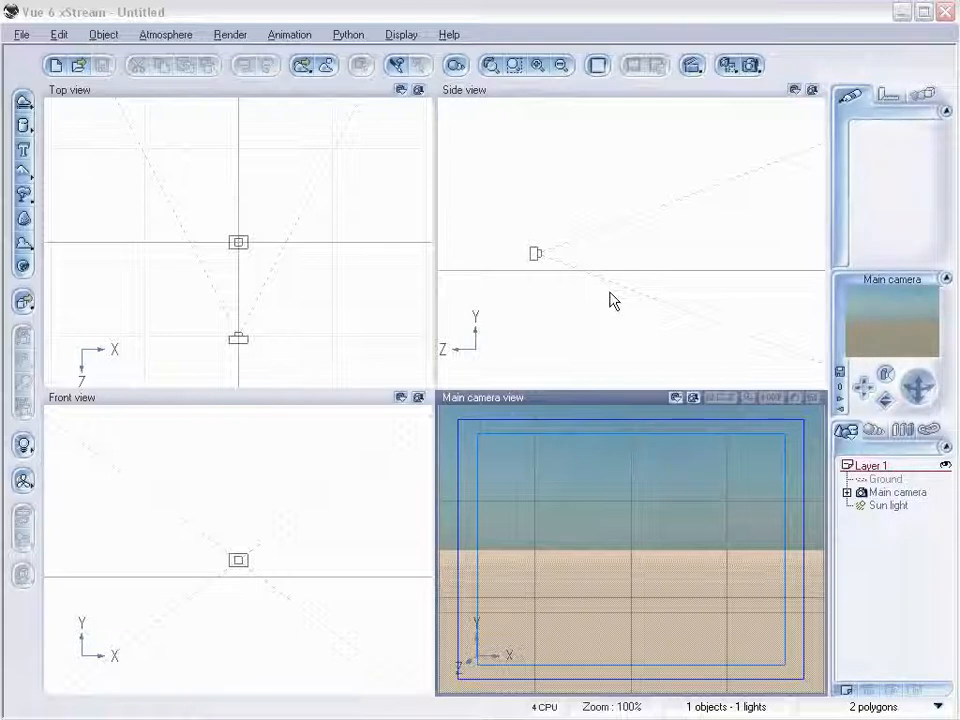
Step: Select the main camera and move it slightly higher in the side view
{"action": "left_click_drag", "start_coordinate": [476, 200], "coordinate": [590, 295]}
{"action": "left_click_drag", "start_coordinate": [521, 218], "coordinate": [515, 220]}
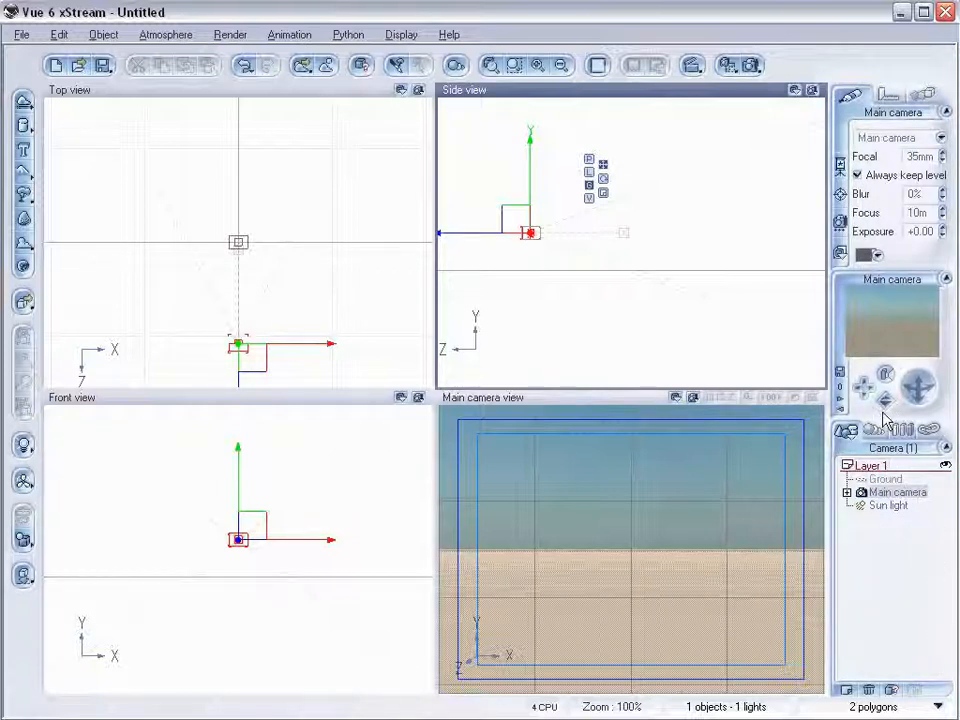
Step: Expand the camera entry, compare the main and top cameras, and make the top camera active
{"action": "left_click", "coordinate": [847, 493]}
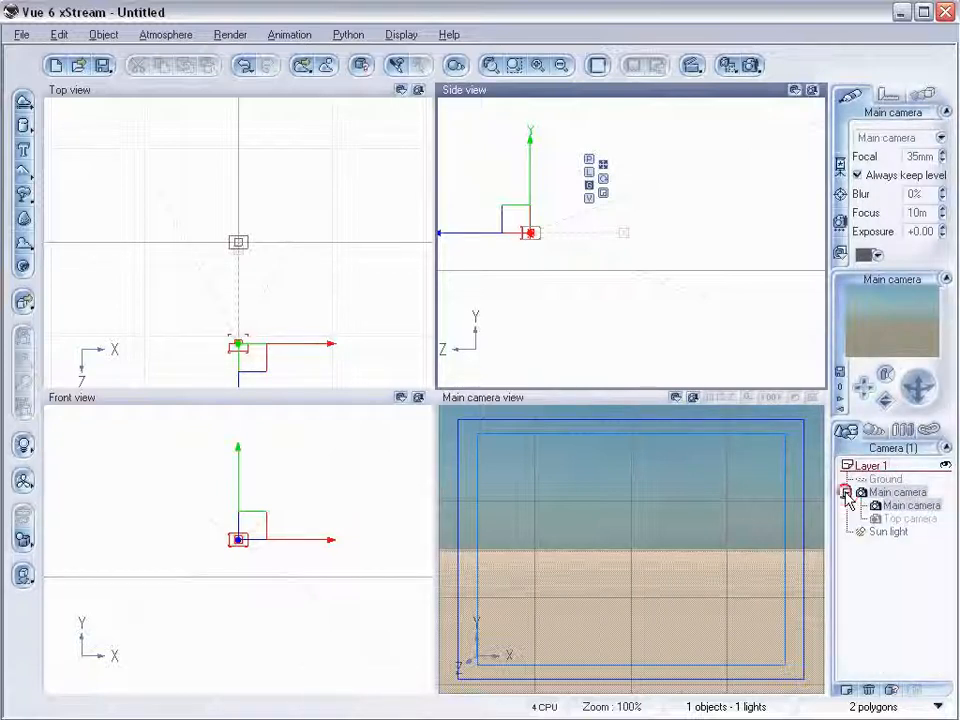
{"action": "left_click", "coordinate": [908, 520]}
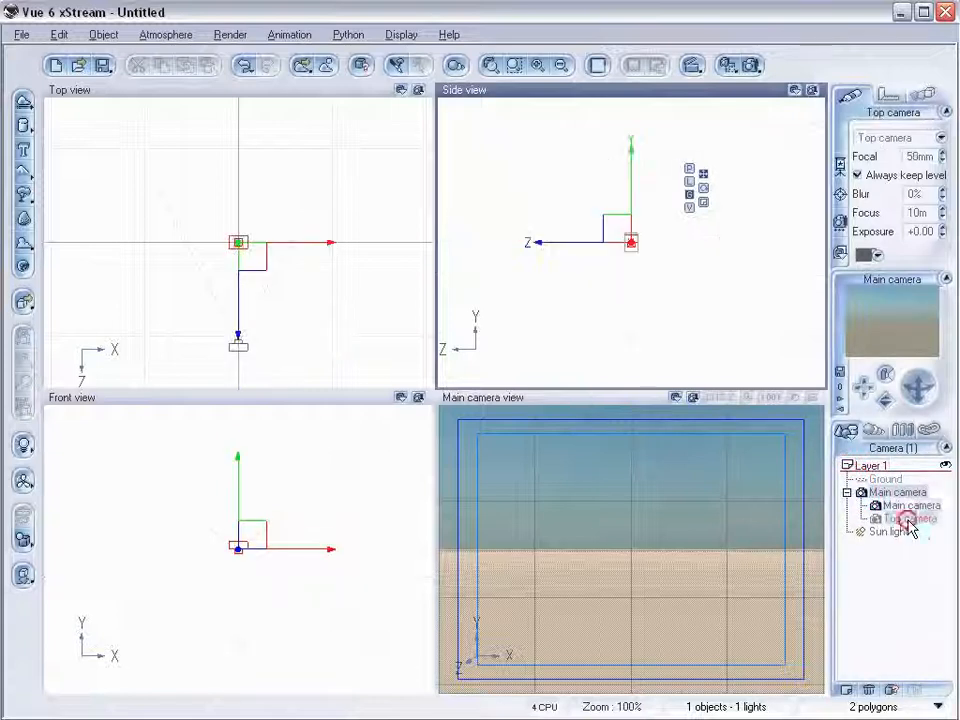
{"action": "left_click", "coordinate": [896, 509]}
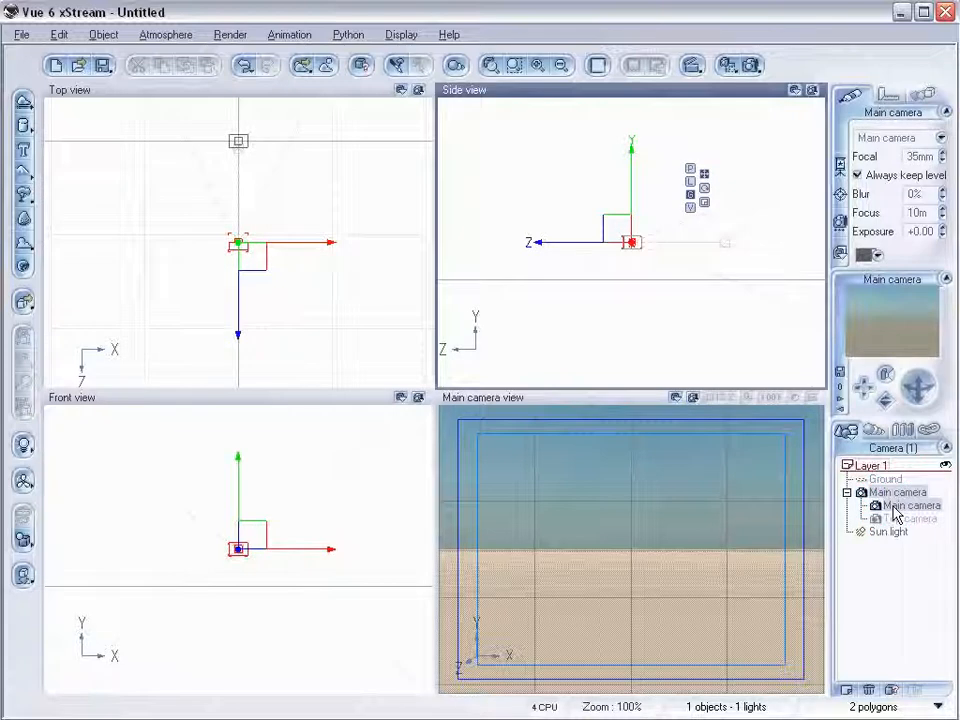
{"action": "left_click", "coordinate": [877, 521]}
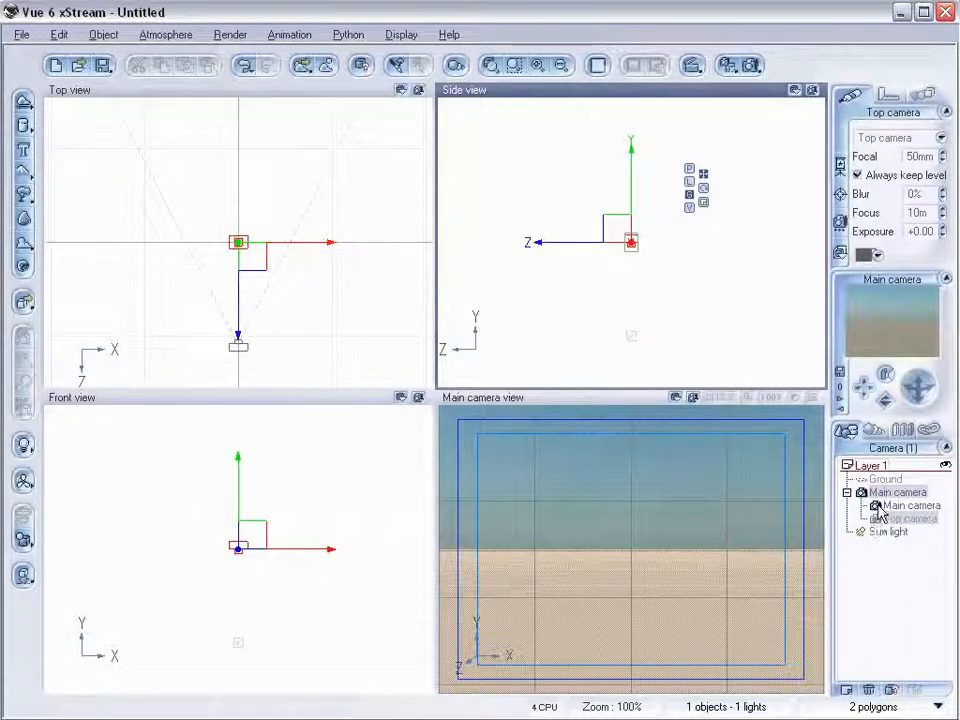
{"action": "left_click", "coordinate": [879, 508]}
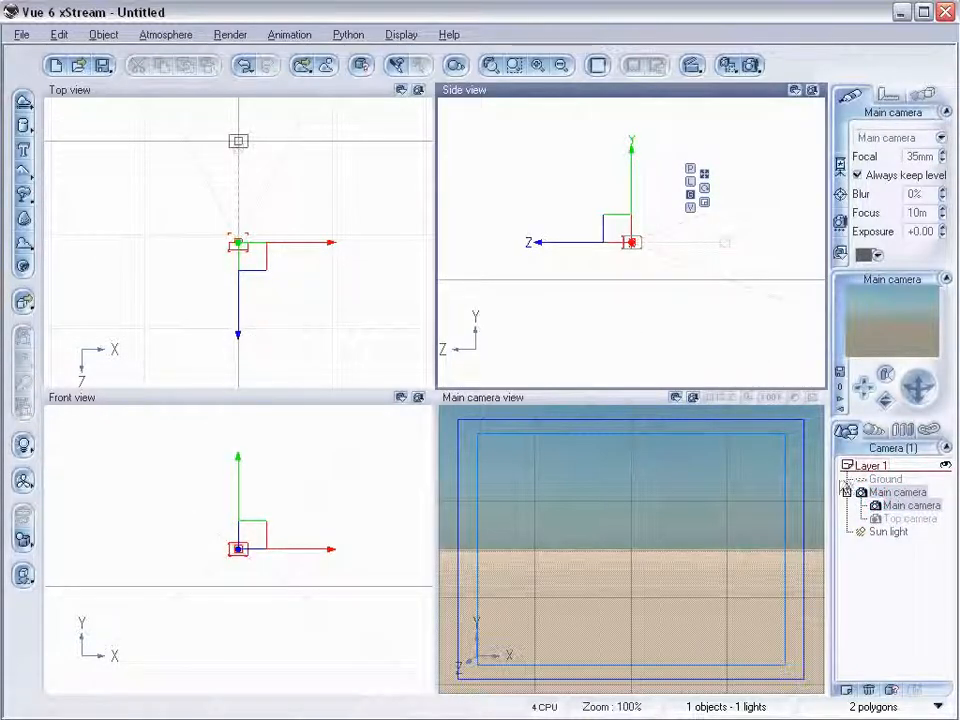
{"action": "left_click", "coordinate": [878, 519]}
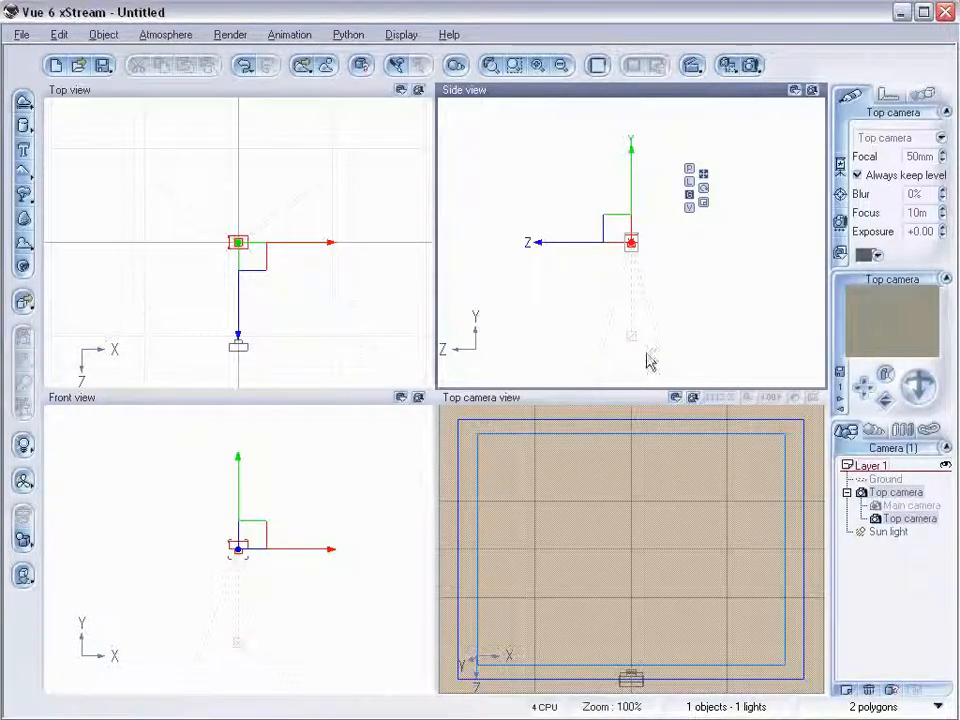
Step: Reactivate the main camera and set its aspect ratio to Widescreen (16:10) in the advanced camera options
{"action": "double_click", "coordinate": [878, 507]}
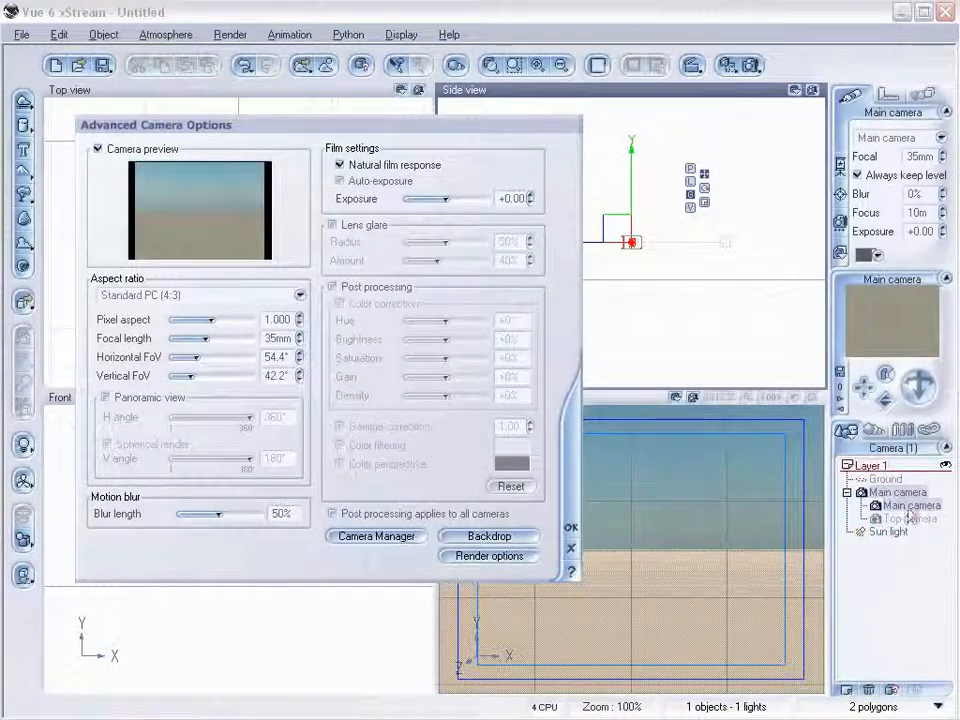
{"action": "left_click_drag", "start_coordinate": [297, 130], "coordinate": [395, 133]}
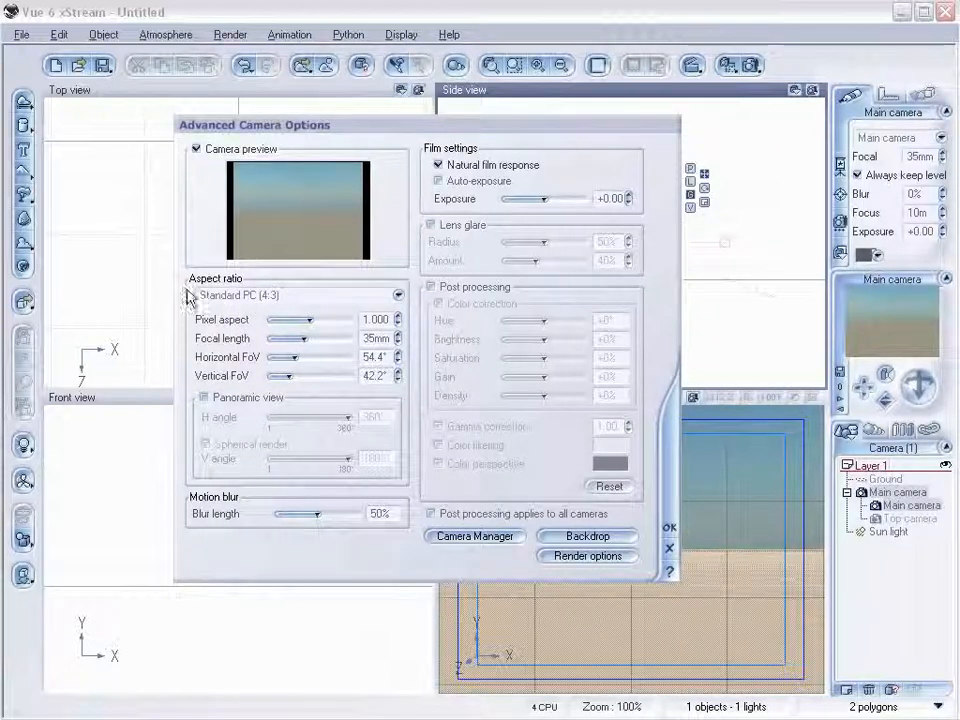
{"action": "left_click", "coordinate": [398, 295]}
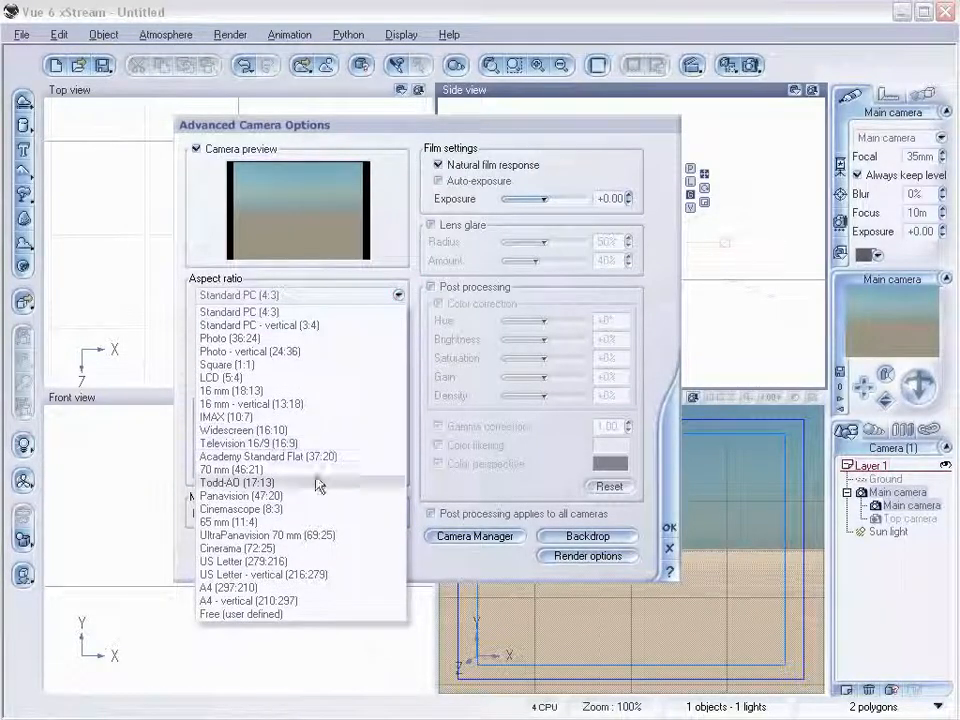
{"action": "left_click", "coordinate": [285, 430]}
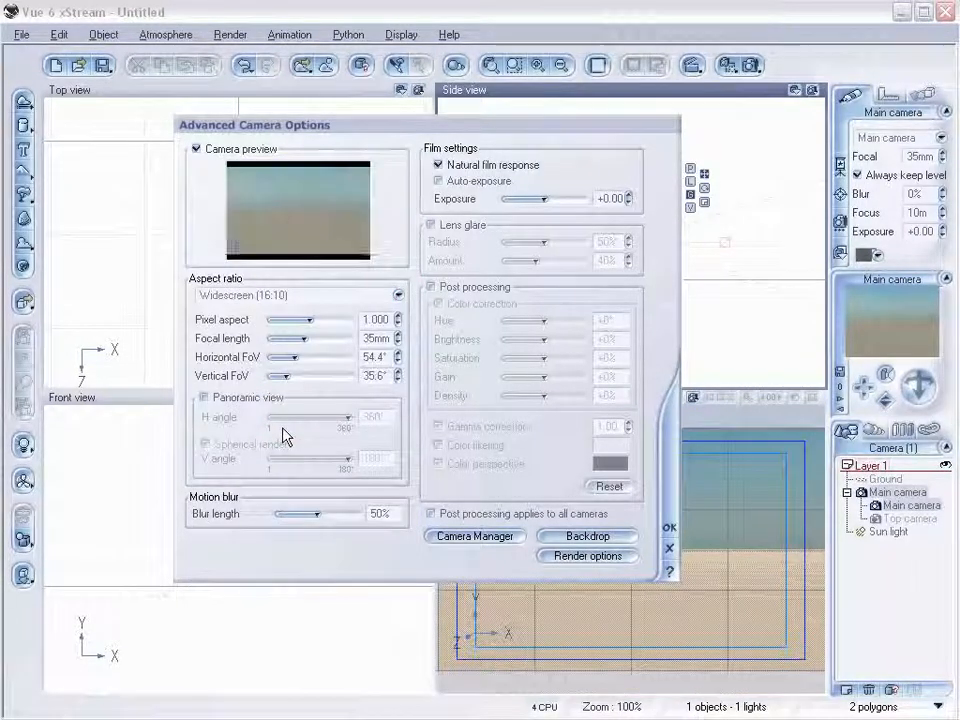
{"action": "left_click", "coordinate": [669, 527]}
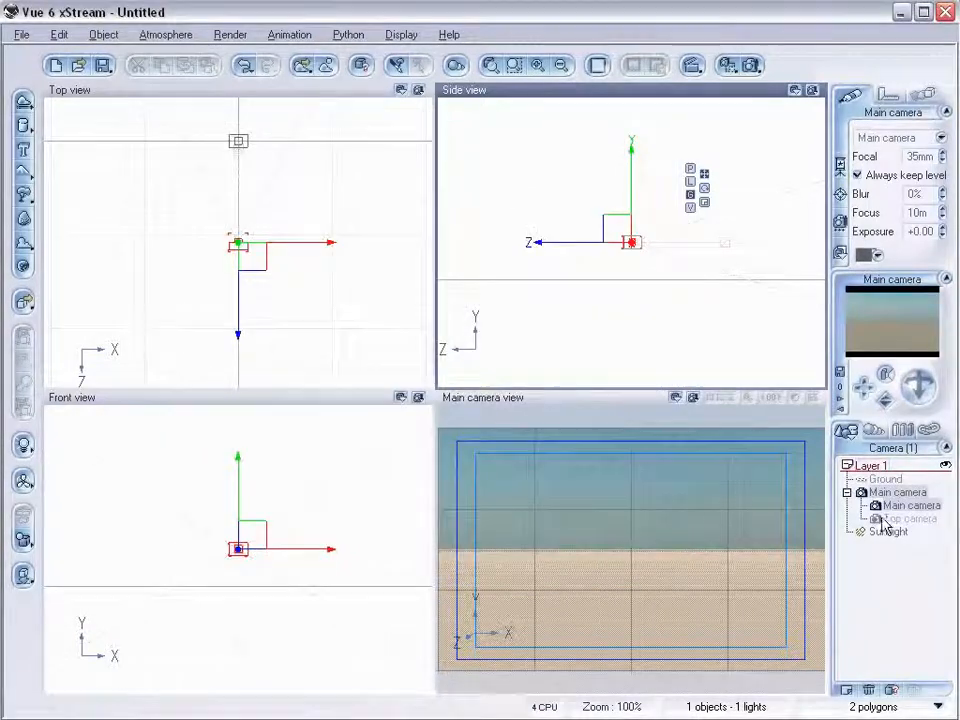
Step: Switch to the top camera and create a new camera named "Left Camera" with the Camera Manager
{"action": "left_click", "coordinate": [888, 519]}
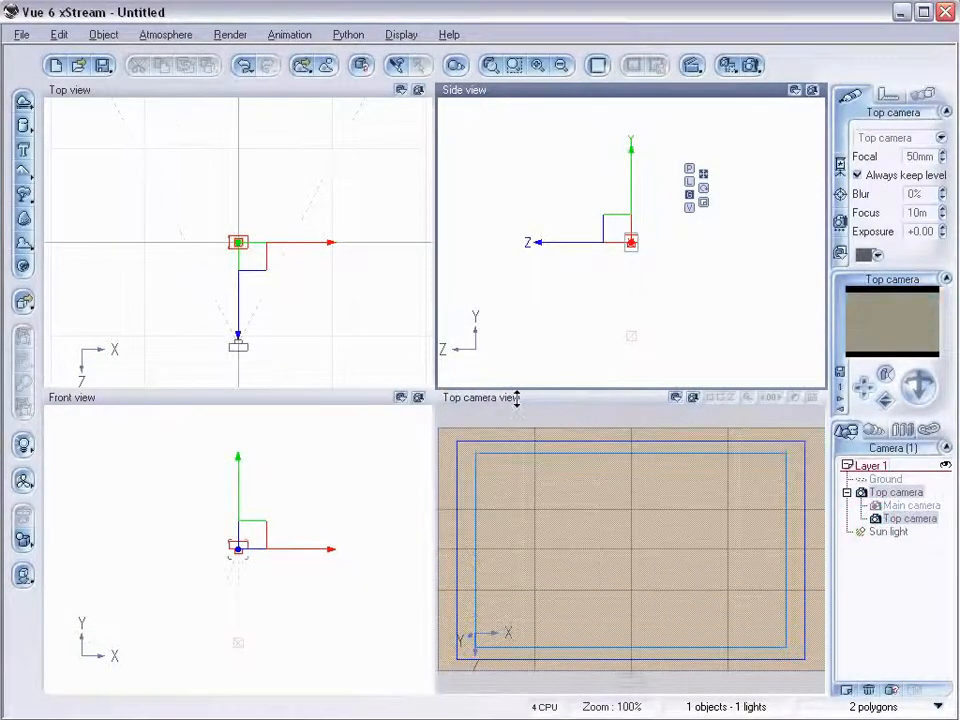
{"action": "double_click", "coordinate": [875, 518]}
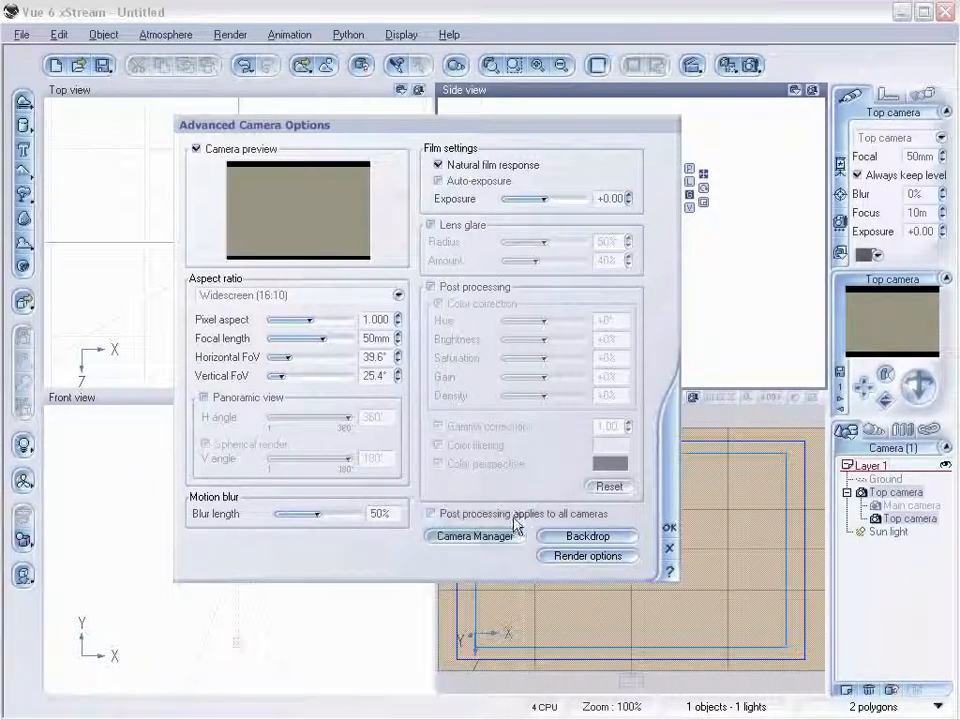
{"action": "left_click", "coordinate": [476, 538]}
{"action": "left_click_drag", "start_coordinate": [268, 10], "coordinate": [499, 261]}
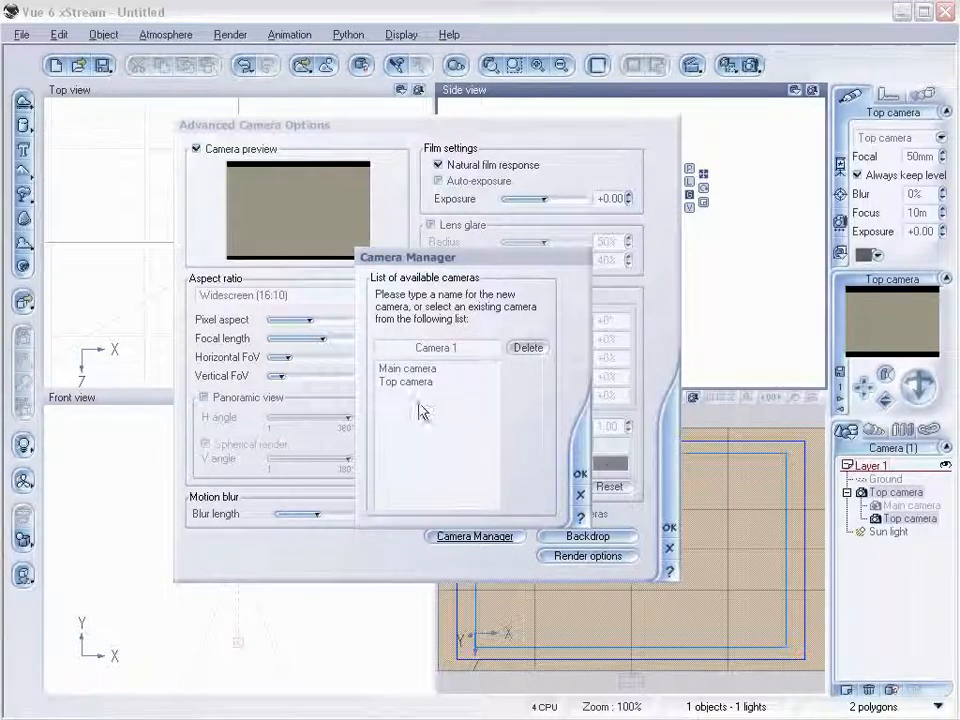
{"action": "left_click", "coordinate": [470, 347]}
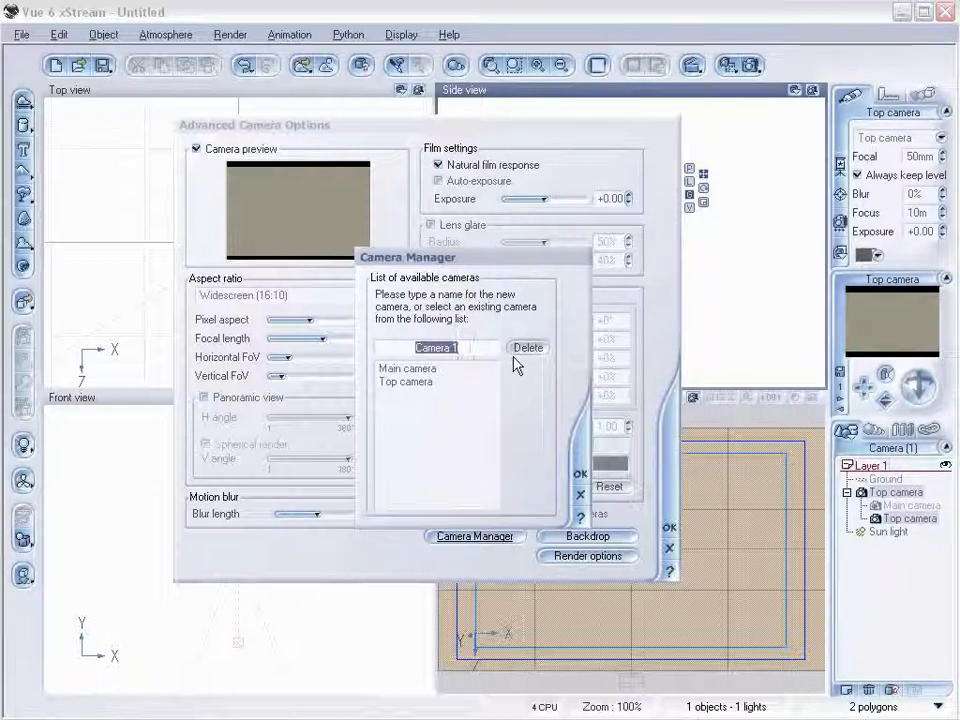
{"action": "type", "text": "Left Camera"}
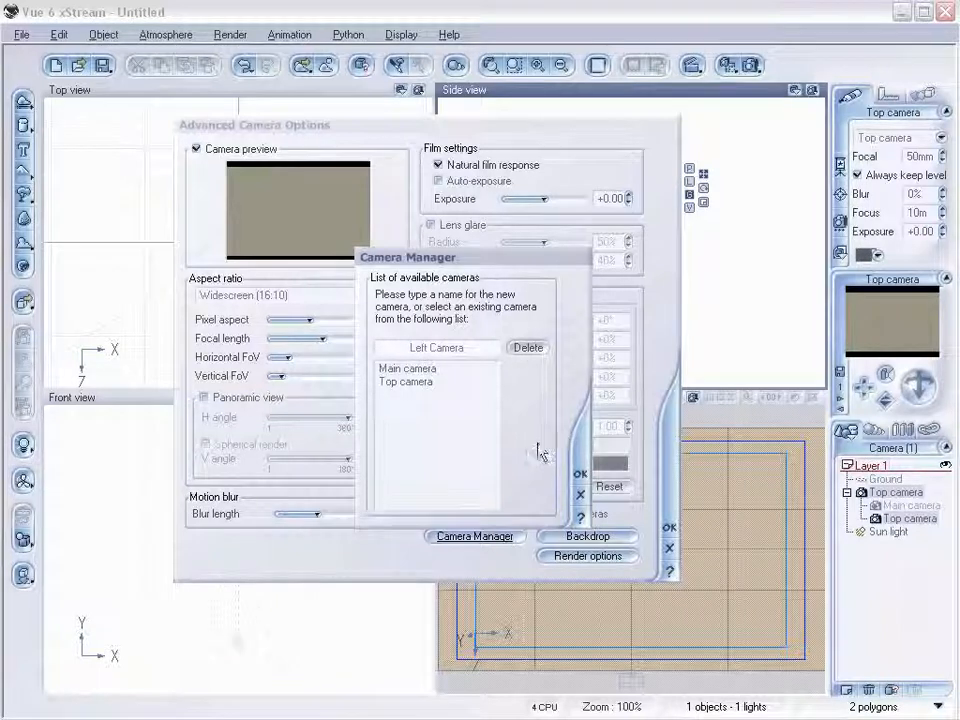
{"action": "left_click", "coordinate": [581, 474]}
Step: Create another camera named "Right Camera" with the Camera Manager
{"action": "left_click", "coordinate": [480, 537]}
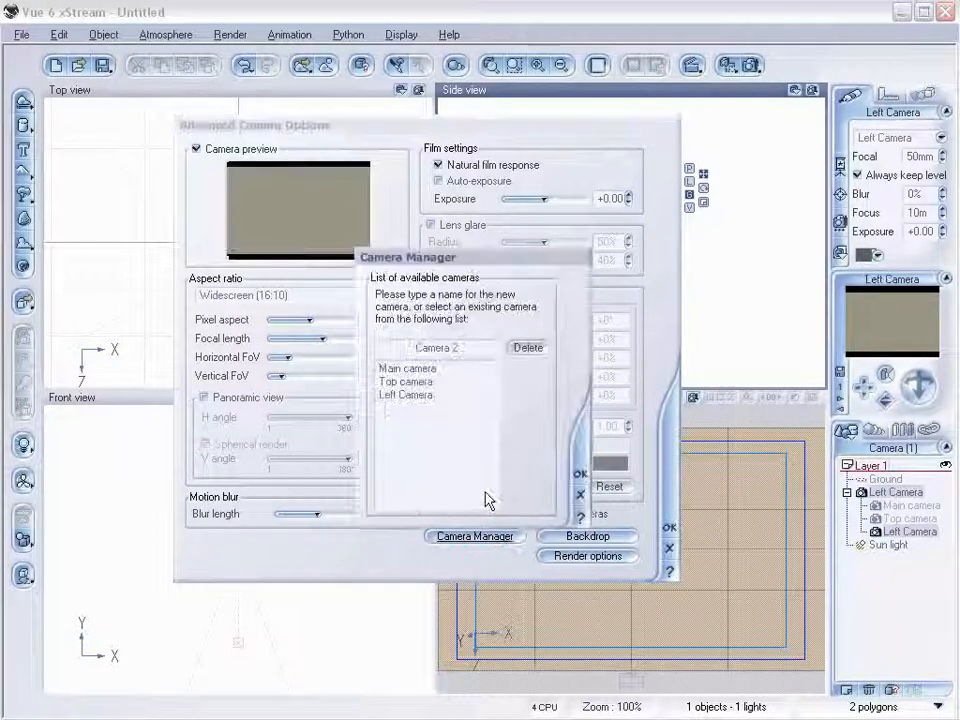
{"action": "left_click", "coordinate": [467, 347]}
{"action": "type", "text": "Right Camera"}
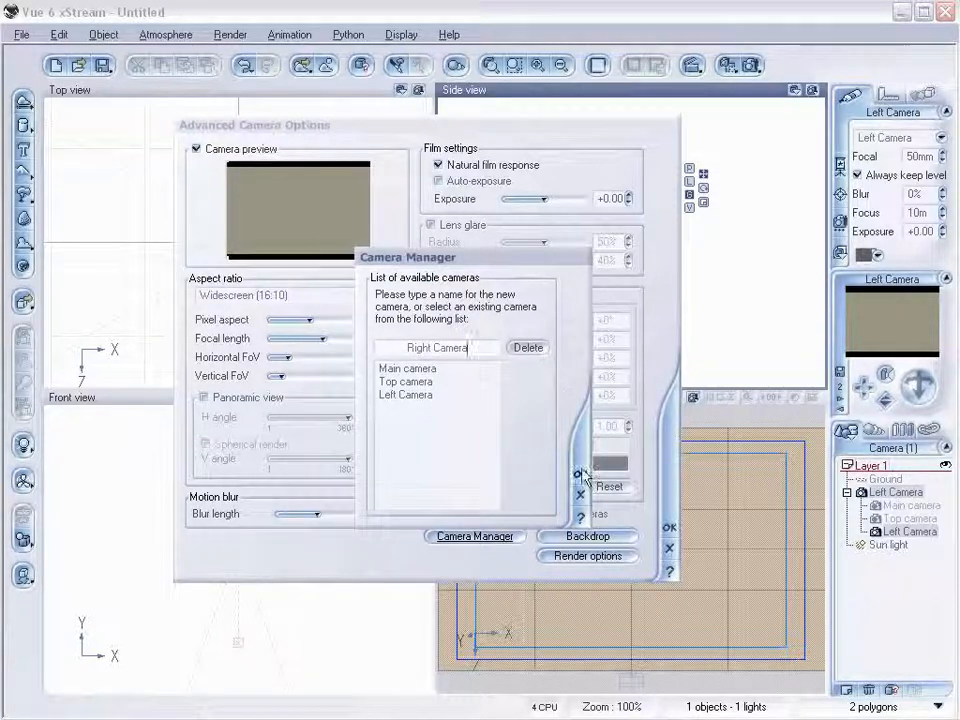
{"action": "left_click", "coordinate": [581, 474]}
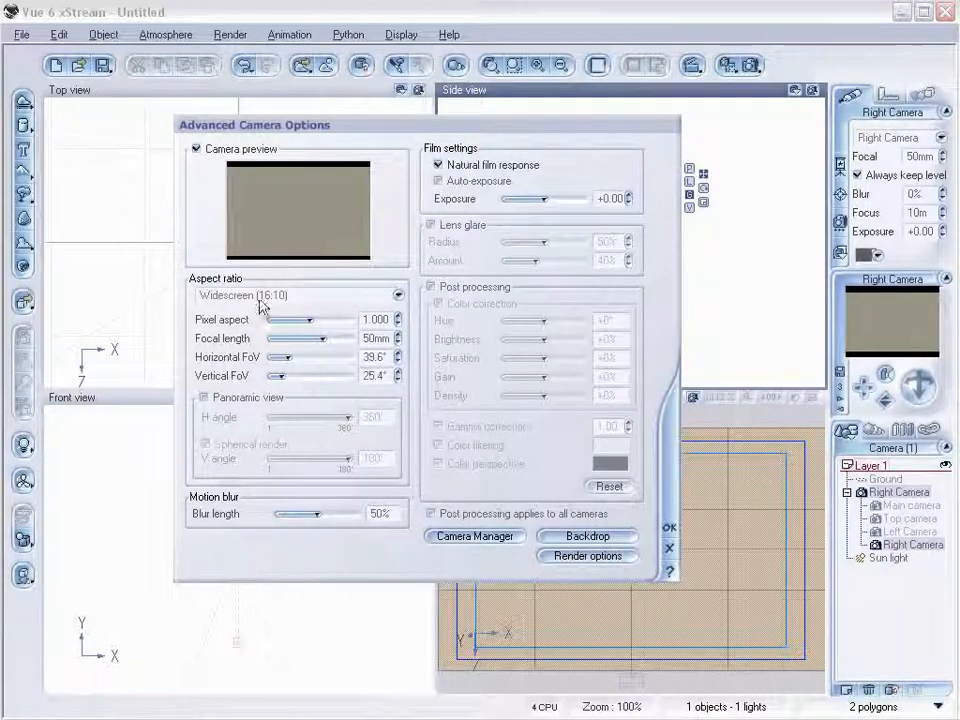
{"action": "left_click", "coordinate": [438, 165]}
{"action": "left_click", "coordinate": [400, 296]}
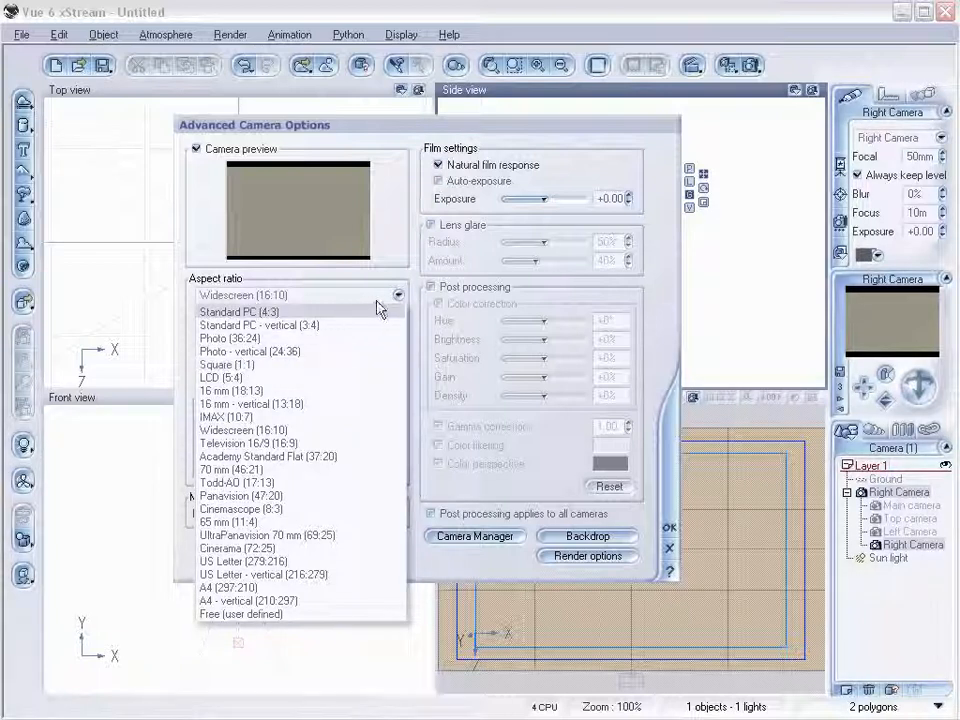
{"action": "left_click", "coordinate": [400, 274]}
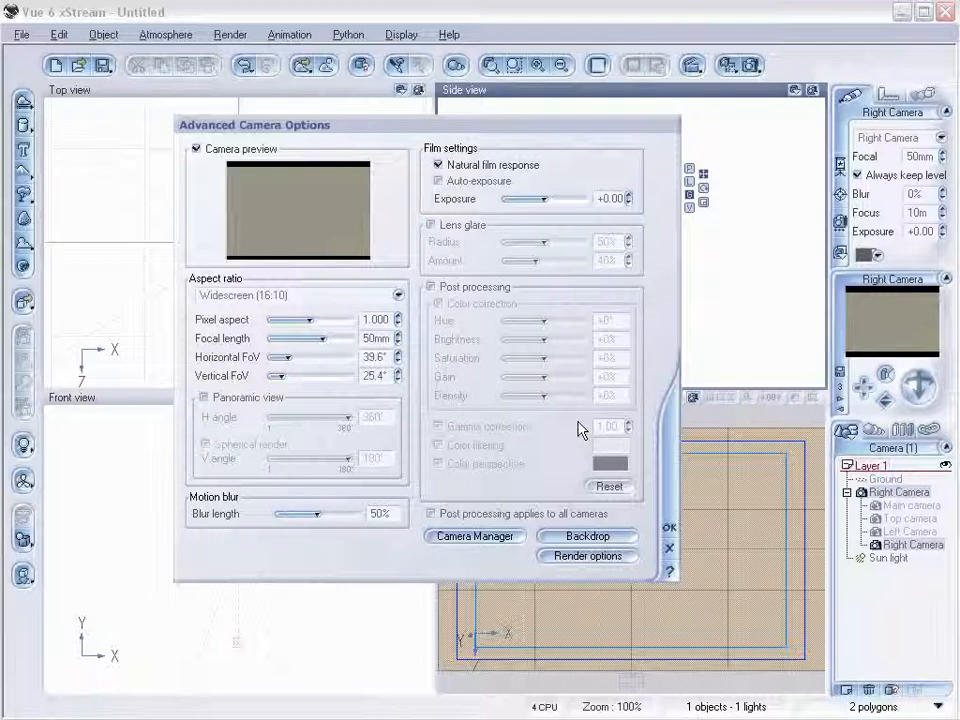
Step: Enable a backdrop for the right camera using the BrickWall picture and accept the camera options
{"action": "left_click", "coordinate": [588, 536]}
{"action": "left_click_drag", "start_coordinate": [560, 155], "coordinate": [532, 196]}
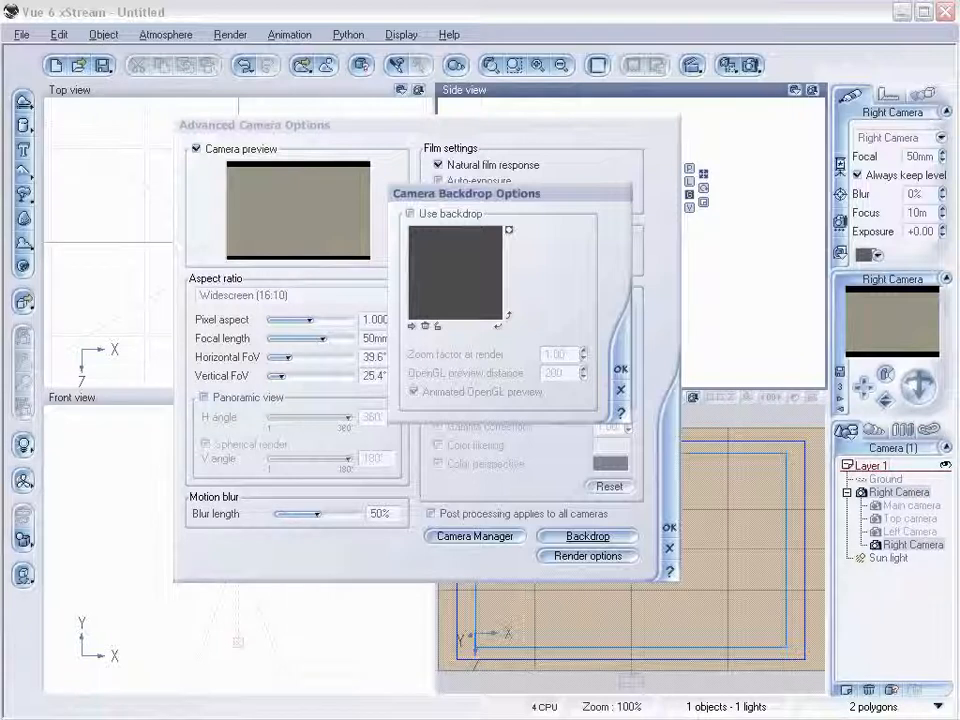
{"action": "left_click", "coordinate": [410, 213]}
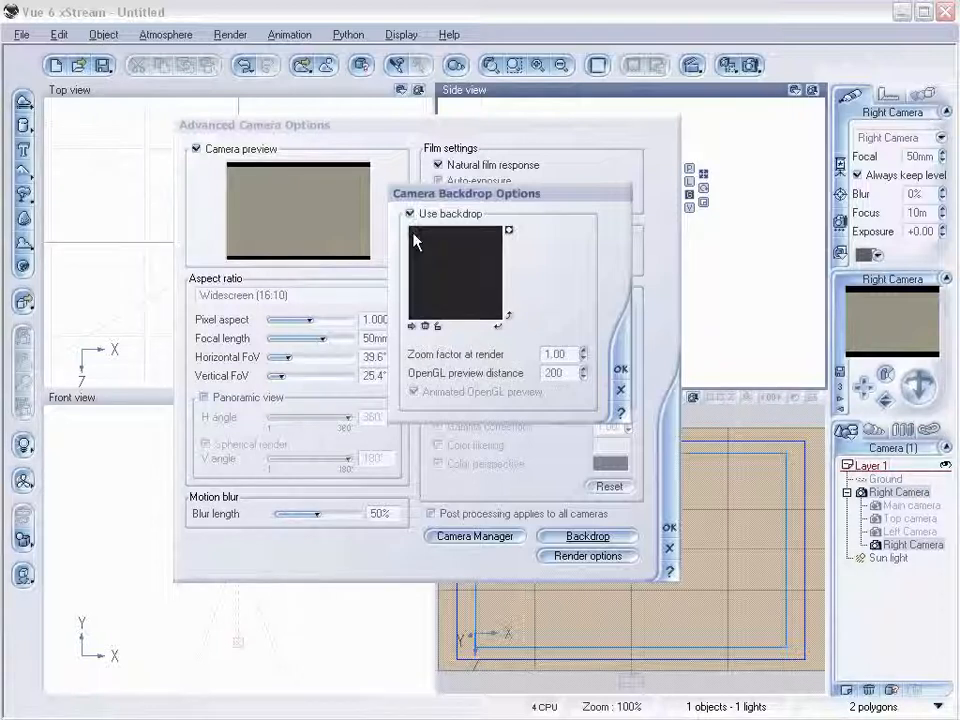
{"action": "left_click", "coordinate": [411, 326]}
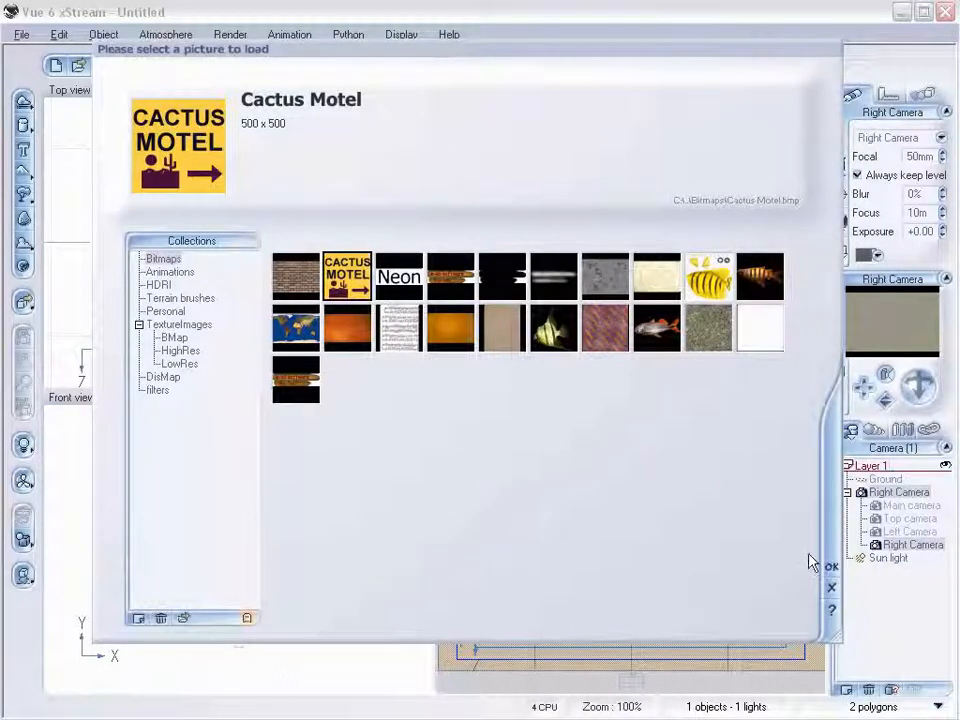
{"action": "left_click", "coordinate": [300, 283]}
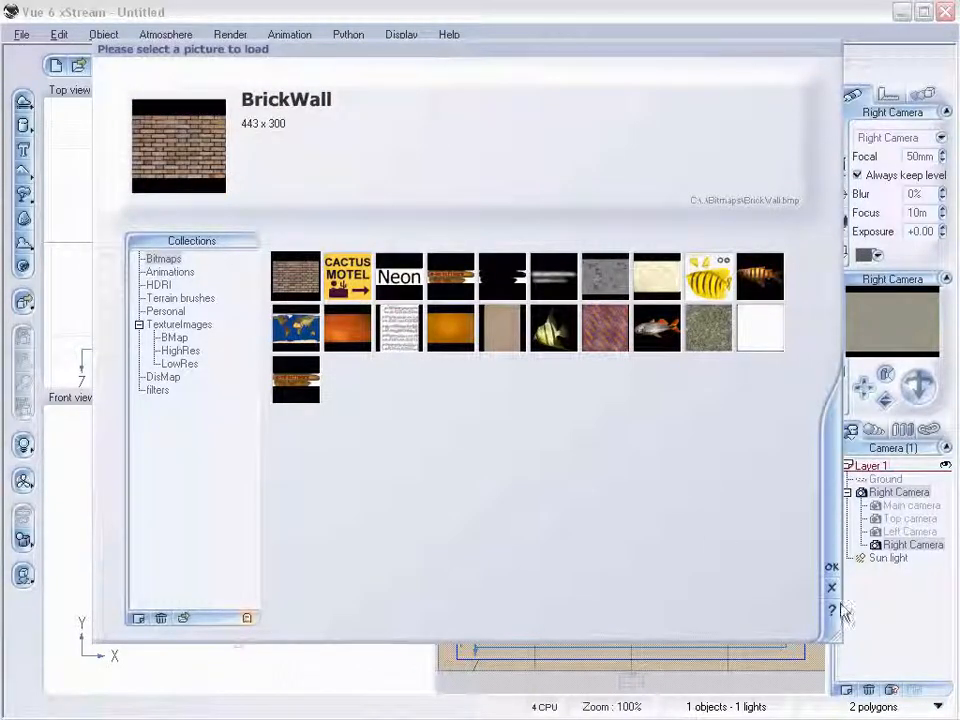
{"action": "left_click", "coordinate": [832, 566]}
{"action": "left_click", "coordinate": [619, 372]}
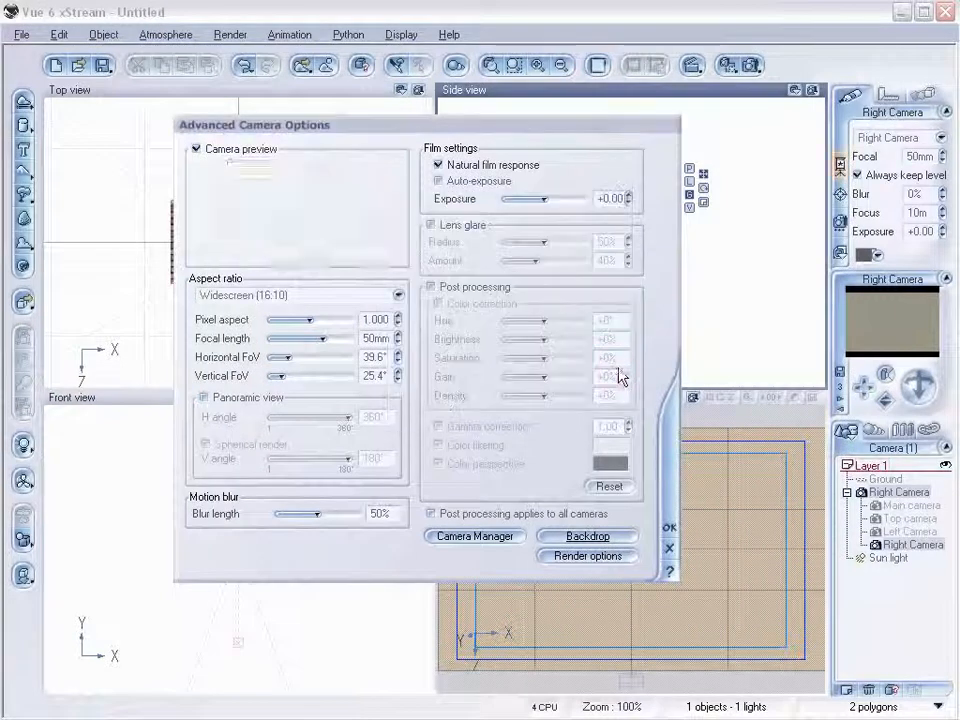
{"action": "left_click", "coordinate": [669, 527]}
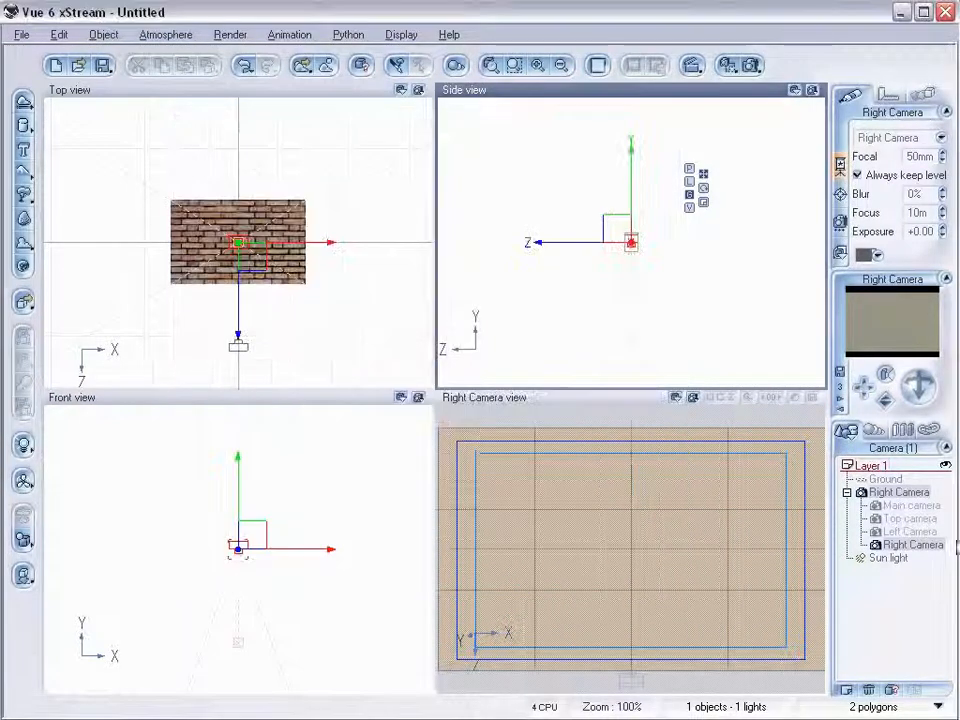
Step: Activate the main camera, enable its backdrop with the BrickWall picture, and accept the camera options
{"action": "left_click", "coordinate": [890, 505]}
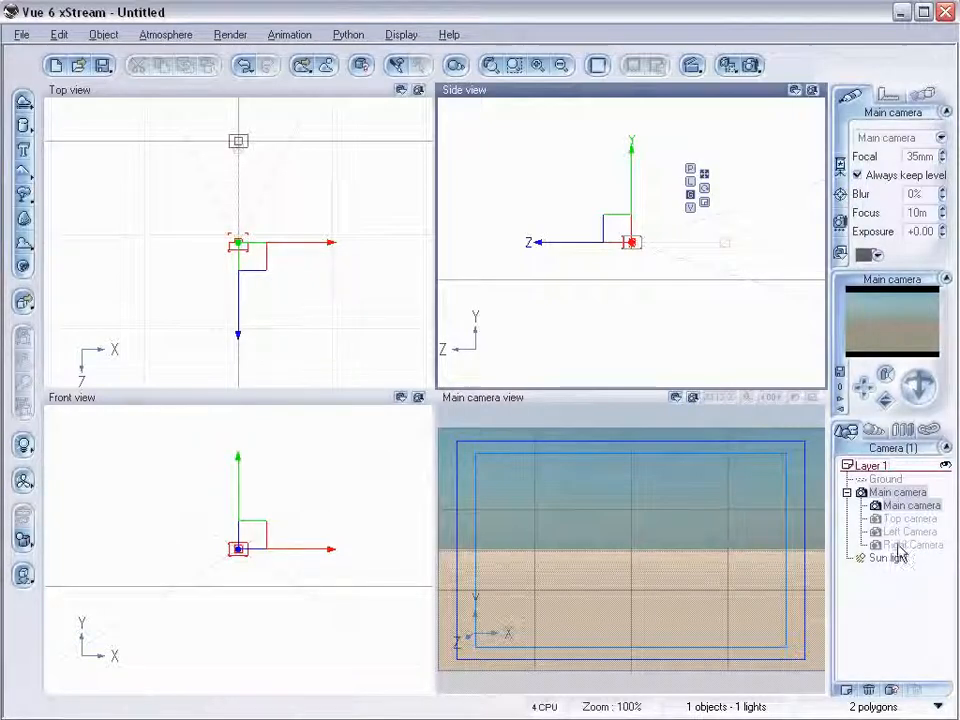
{"action": "double_click", "coordinate": [878, 507]}
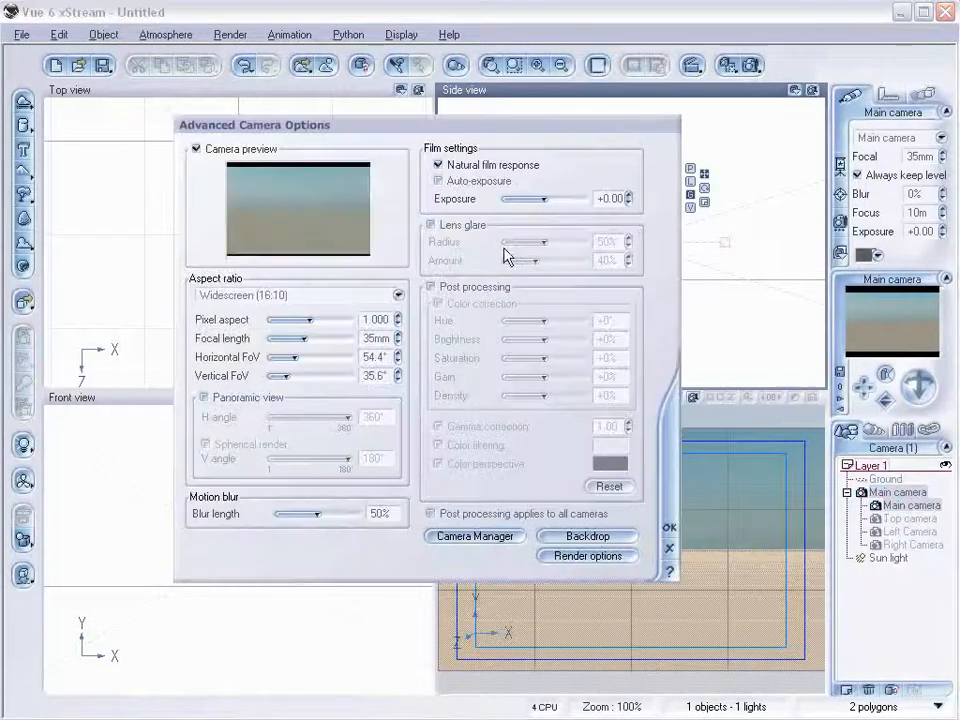
{"action": "left_click", "coordinate": [585, 537]}
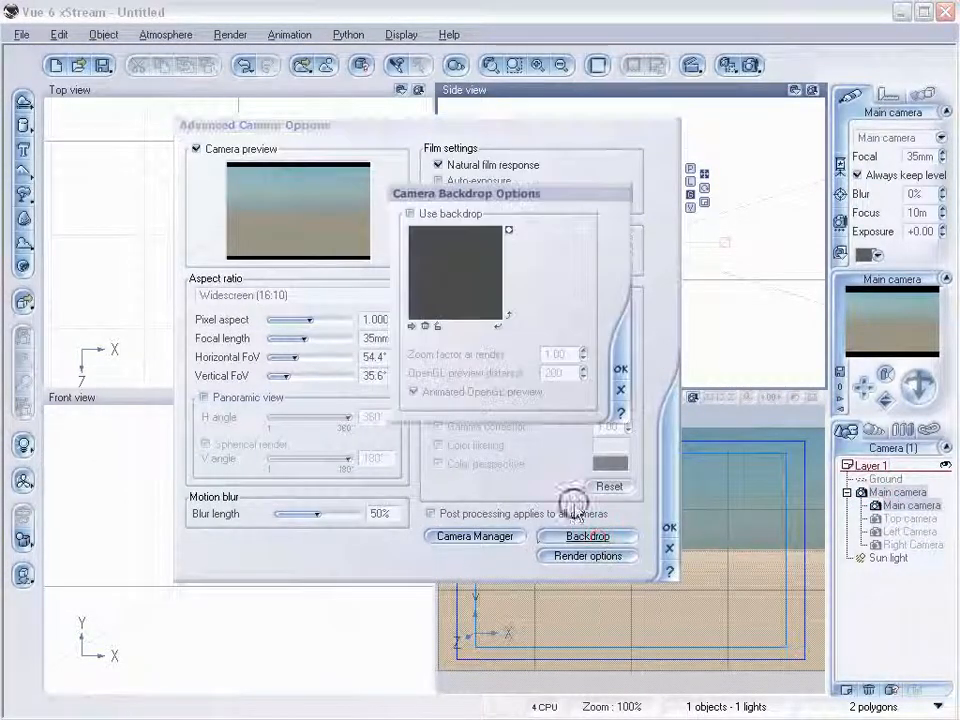
{"action": "left_click", "coordinate": [412, 215]}
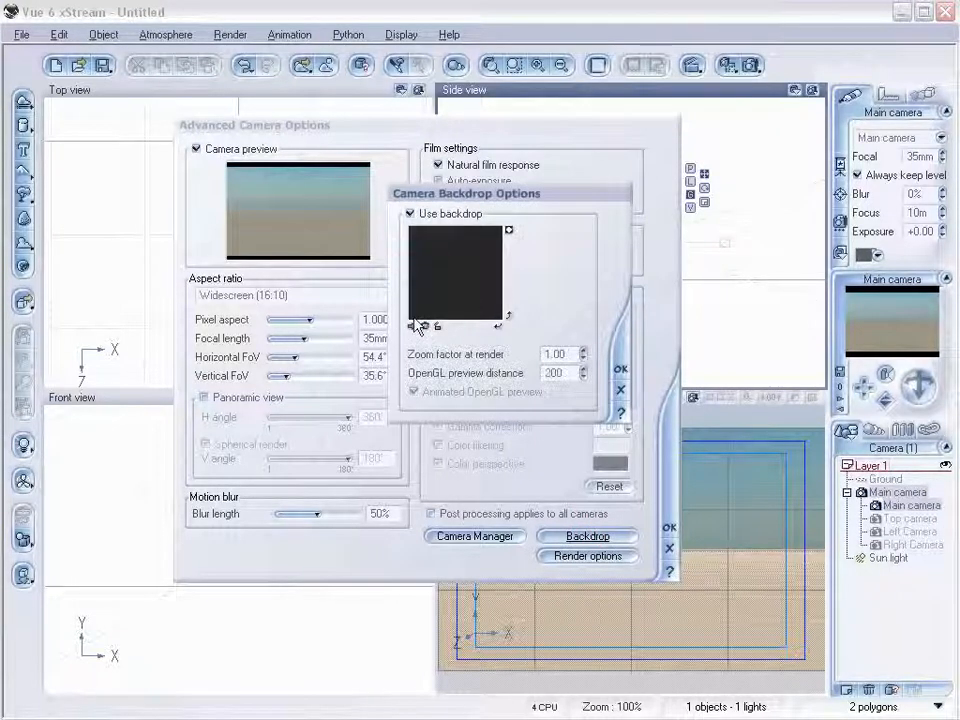
{"action": "left_click", "coordinate": [411, 326]}
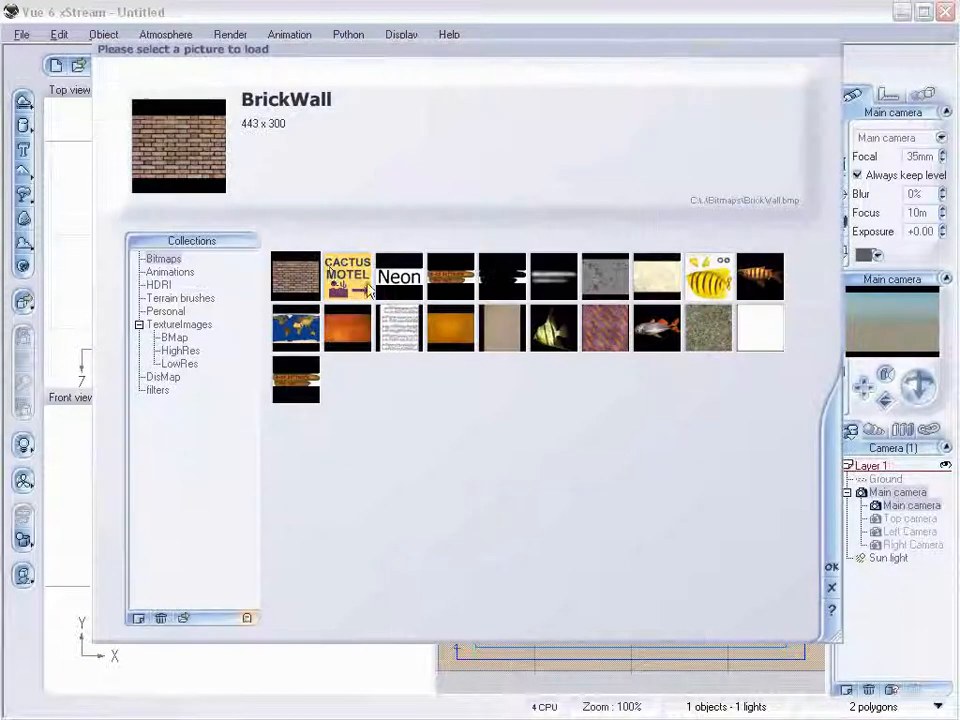
{"action": "left_click", "coordinate": [830, 566]}
{"action": "left_click", "coordinate": [620, 369]}
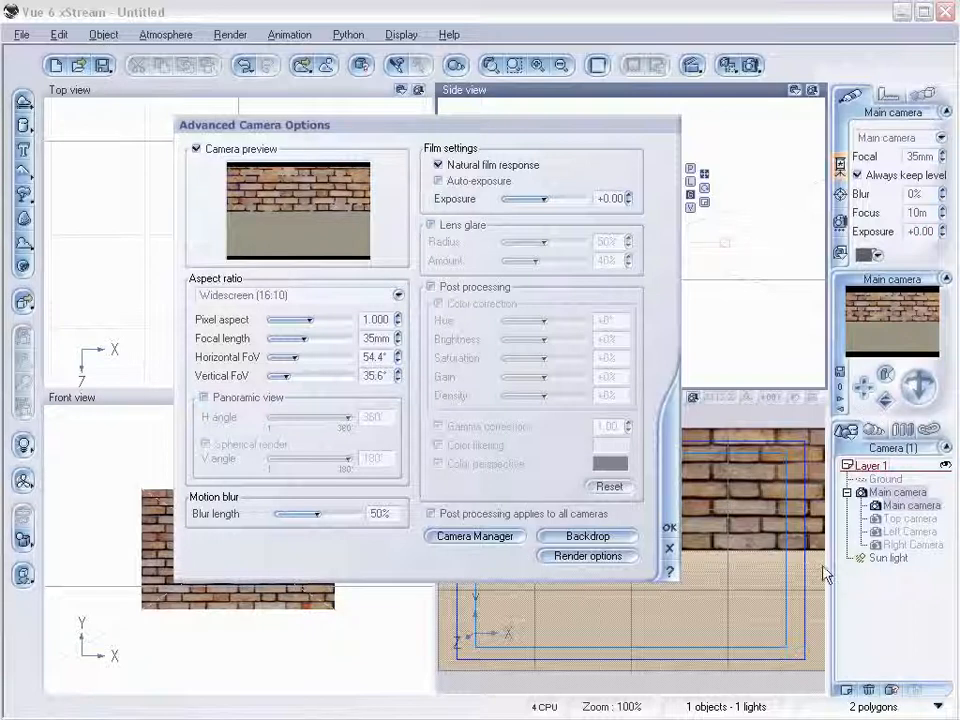
{"action": "left_click", "coordinate": [668, 527]}
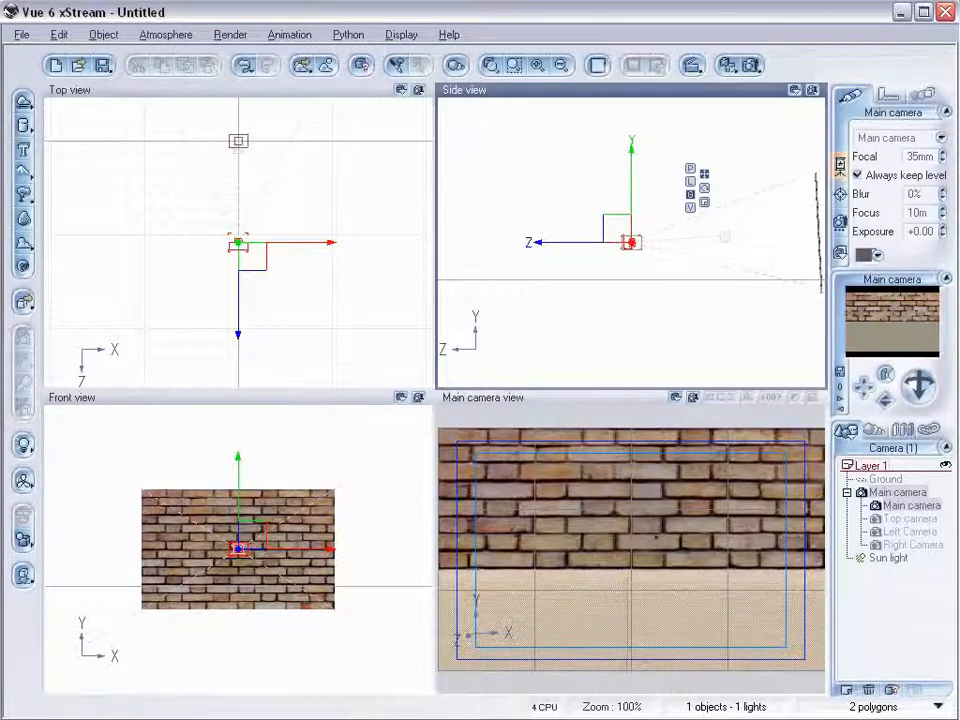
Step: Clear the brick wall picture from the main camera and turn off its backdrop
{"action": "right_click_drag", "start_coordinate": [742, 320], "coordinate": [600, 318]}
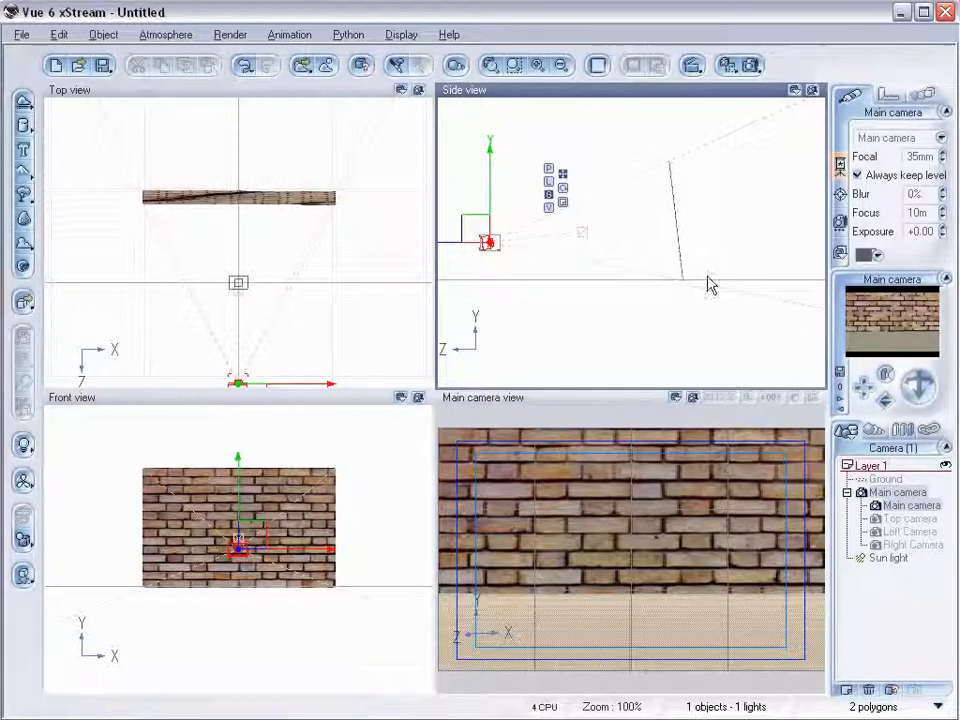
{"action": "left_click_drag", "start_coordinate": [919, 386], "coordinate": [866, 468]}
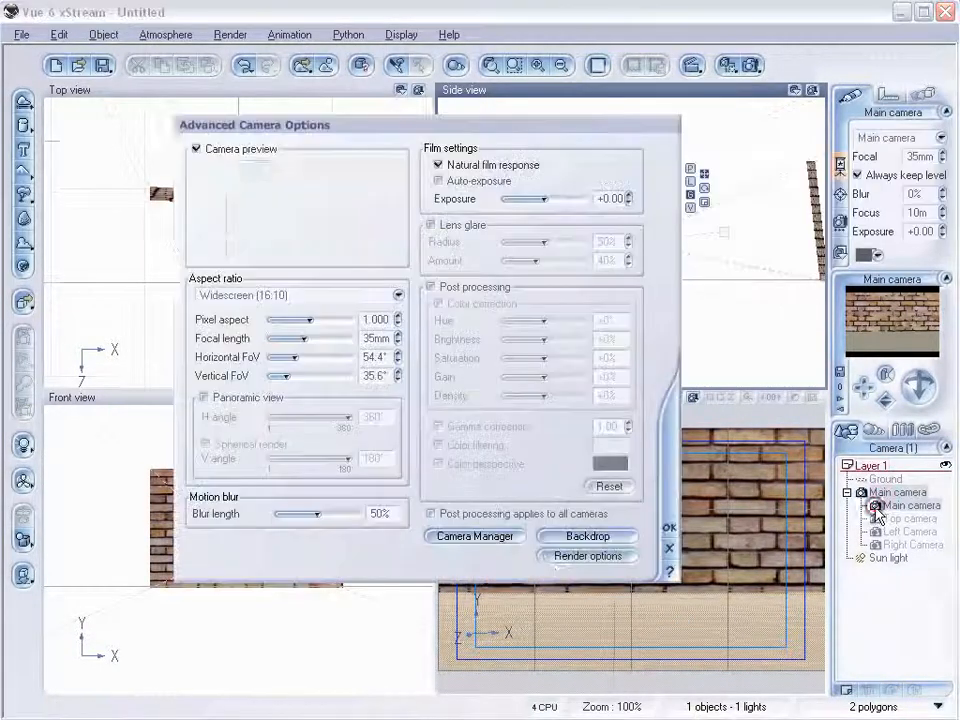
{"action": "double_click", "coordinate": [880, 505]}
{"action": "left_click", "coordinate": [580, 537]}
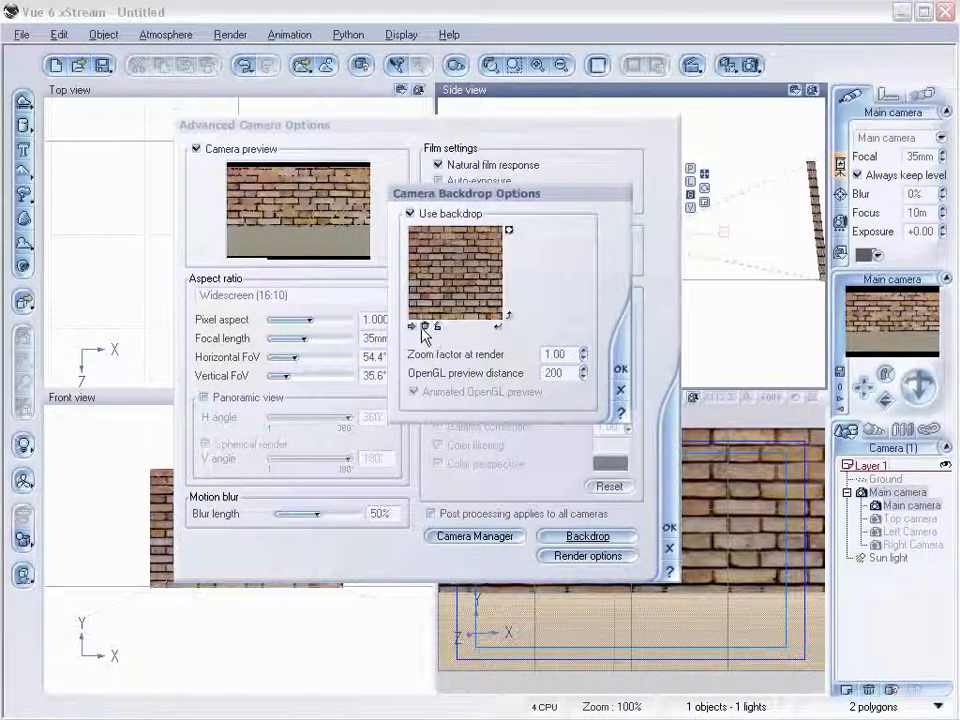
{"action": "left_click", "coordinate": [425, 326]}
{"action": "left_click", "coordinate": [457, 216]}
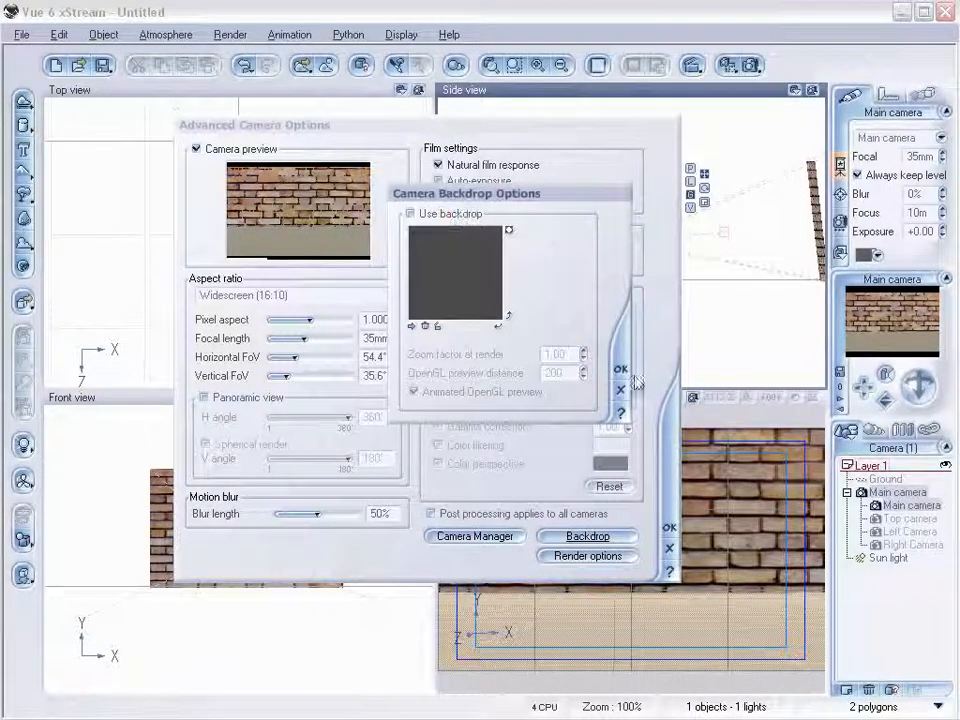
{"action": "left_click", "coordinate": [620, 370]}
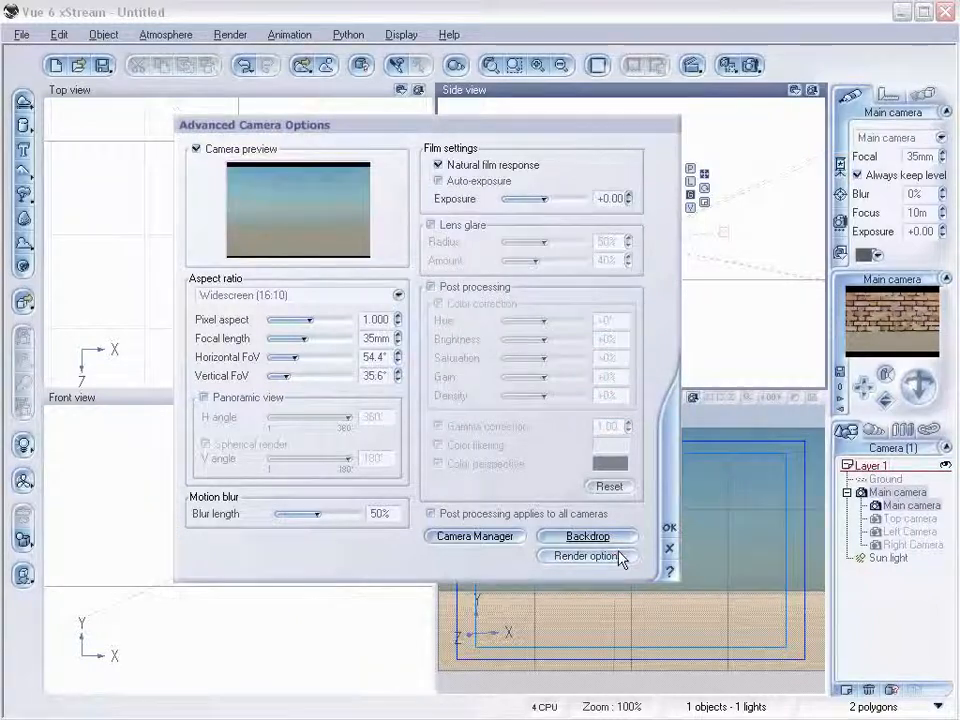
Step: Open the main camera's render options, then accept both the render options and the advanced camera options
{"action": "left_click", "coordinate": [615, 557]}
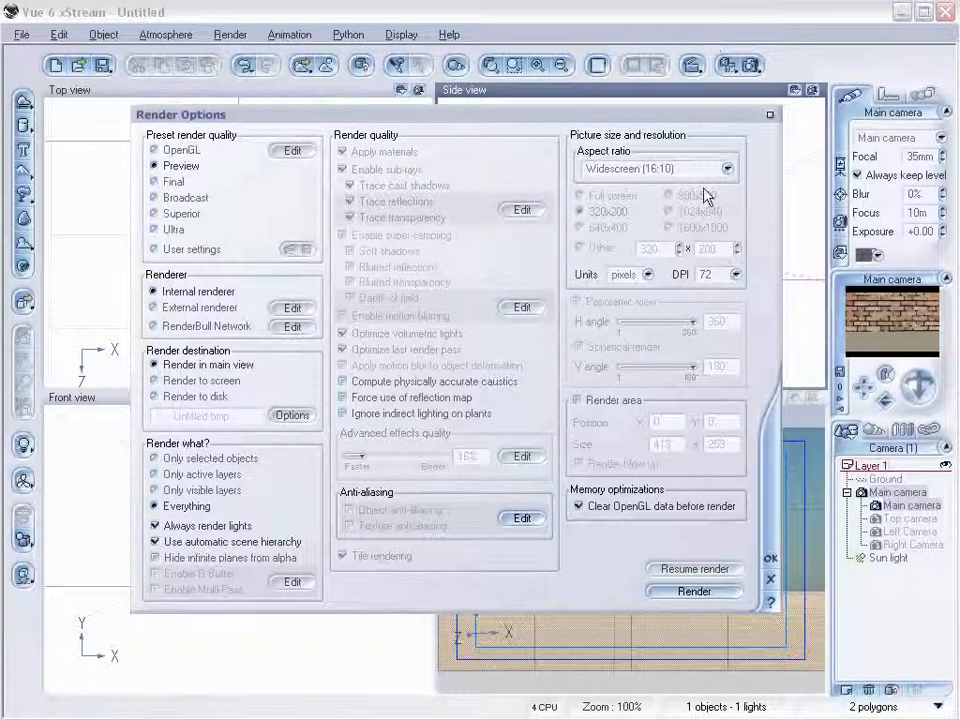
{"action": "left_click", "coordinate": [776, 562]}
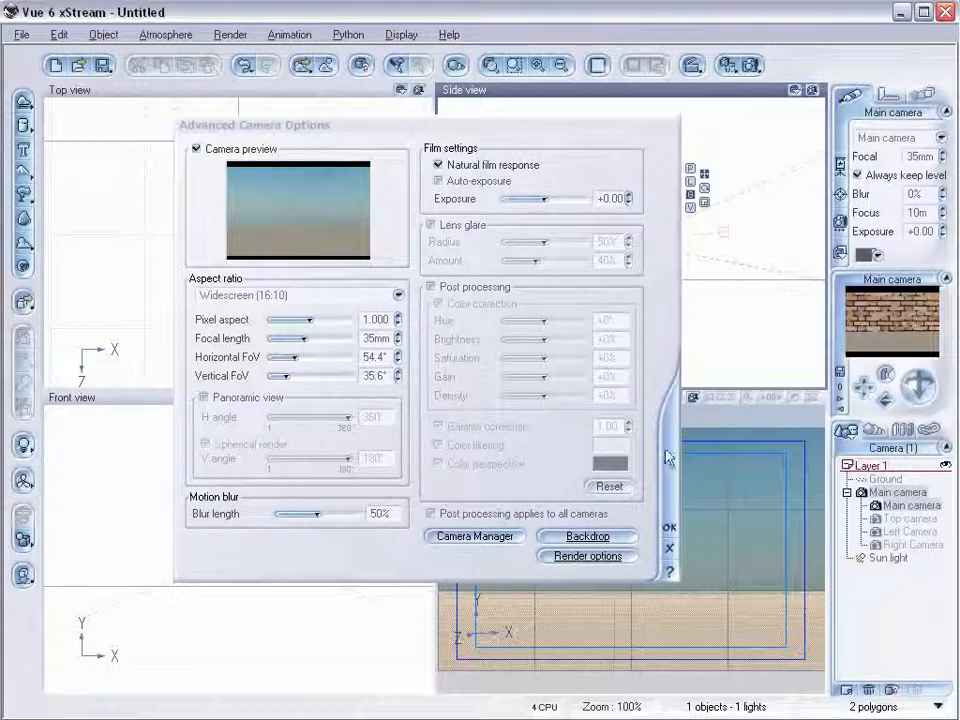
{"action": "left_click", "coordinate": [669, 527]}
Step: Activate the left camera and turn it from facing straight down to facing the horizon
{"action": "left_click", "coordinate": [918, 504]}
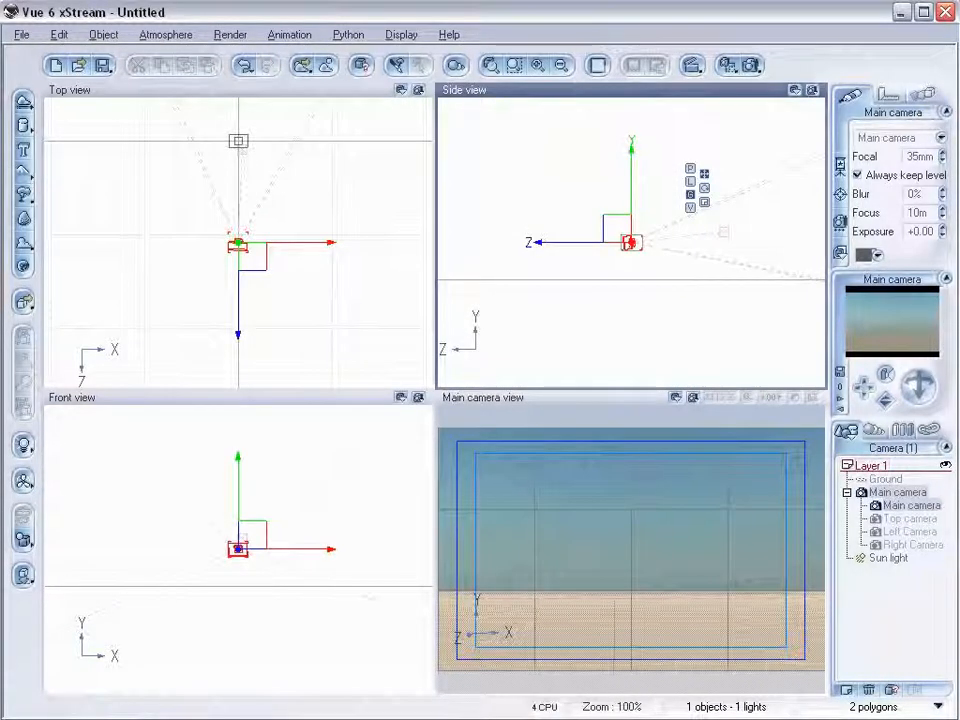
{"action": "left_click", "coordinate": [916, 532]}
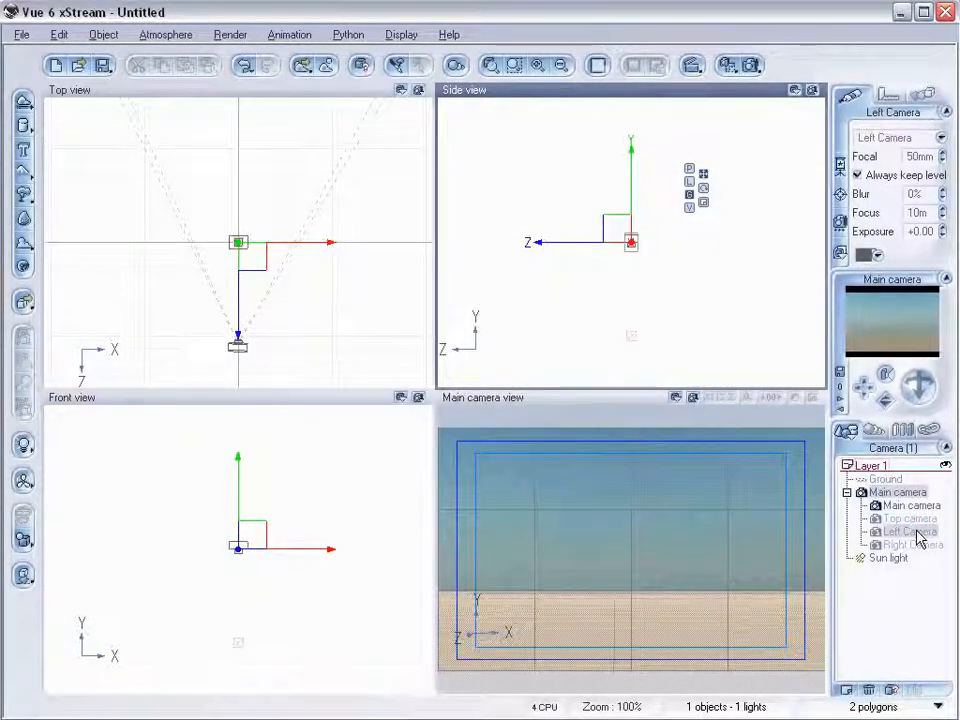
{"action": "double_click", "coordinate": [877, 532]}
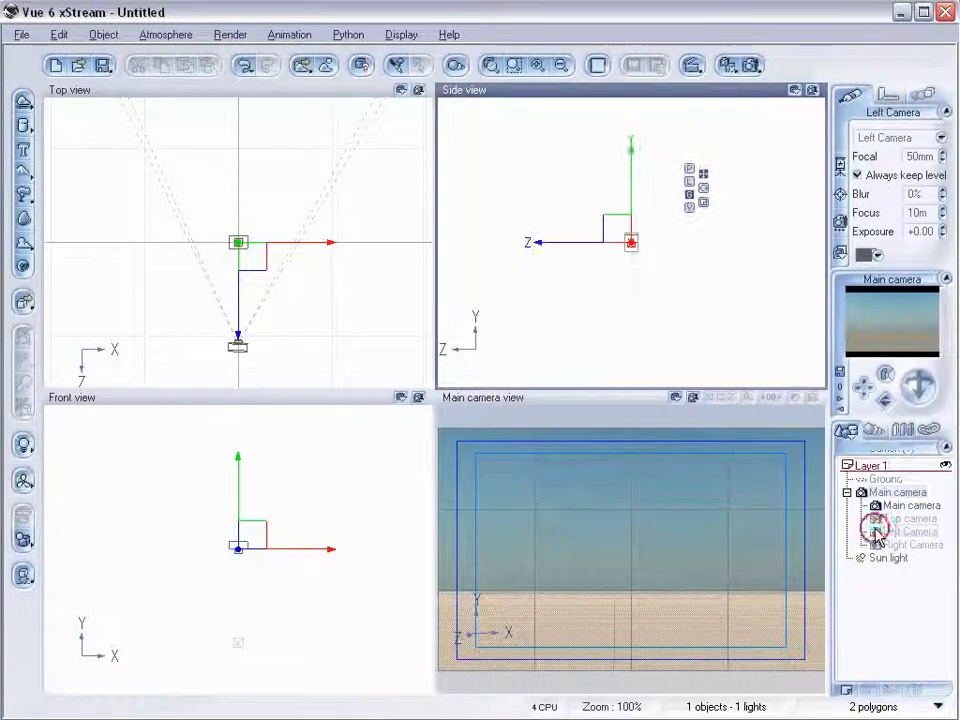
{"action": "left_click_drag", "start_coordinate": [316, 267], "coordinate": [352, 264]}
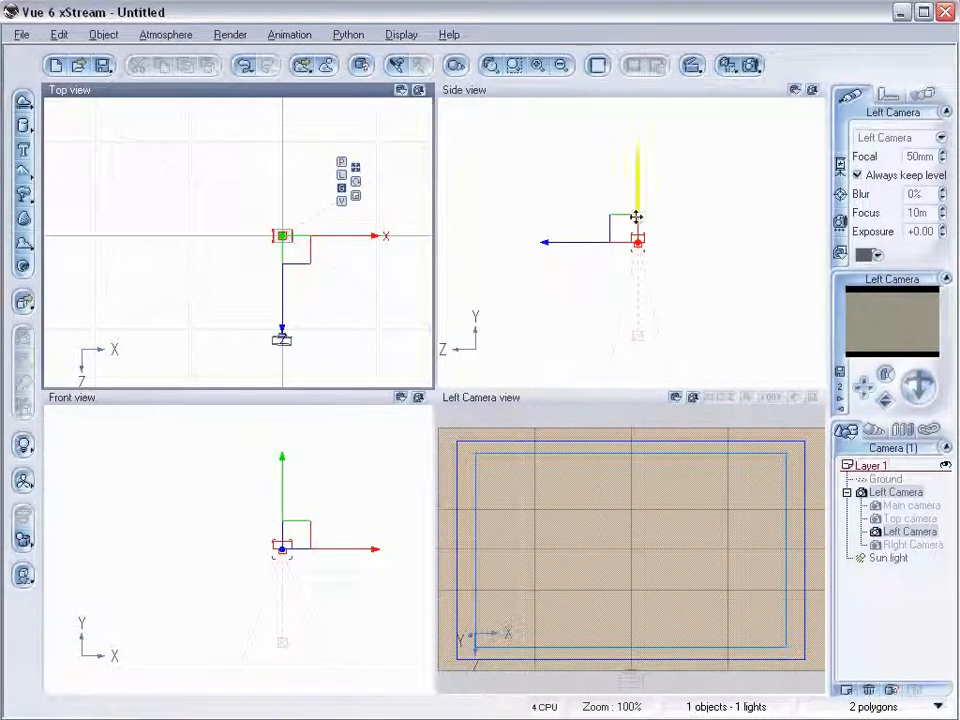
{"action": "left_click_drag", "start_coordinate": [643, 214], "coordinate": [585, 242]}
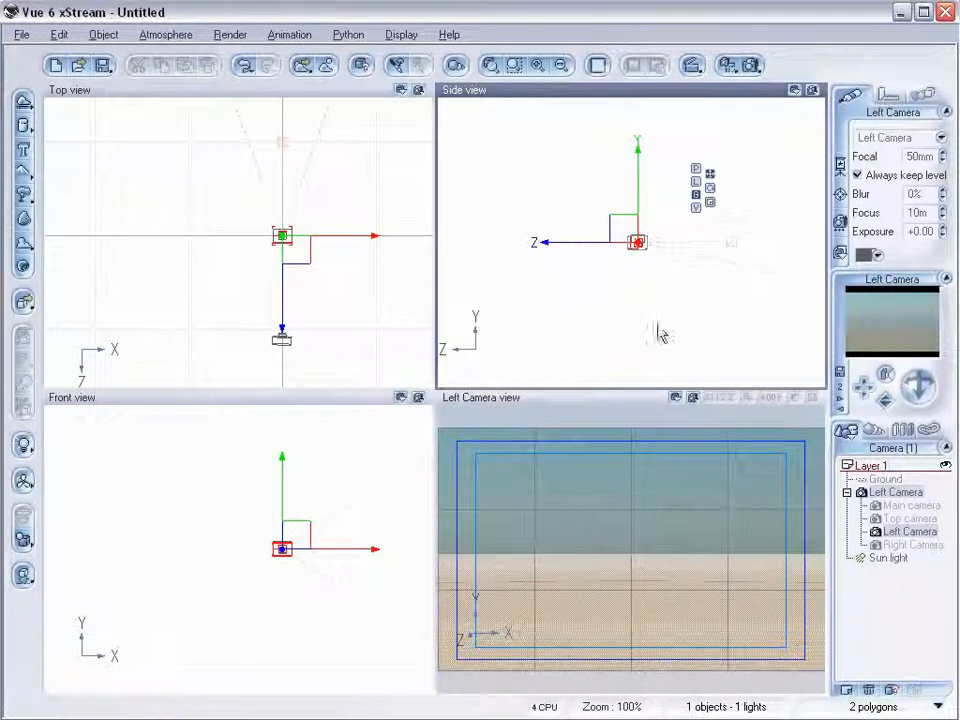
Step: Lower the left camera to just above the ground and shift it to the left of the main camera
{"action": "left_click_drag", "start_coordinate": [634, 176], "coordinate": [688, 279]}
{"action": "right_click_drag", "start_coordinate": [688, 279], "coordinate": [685, 420]}
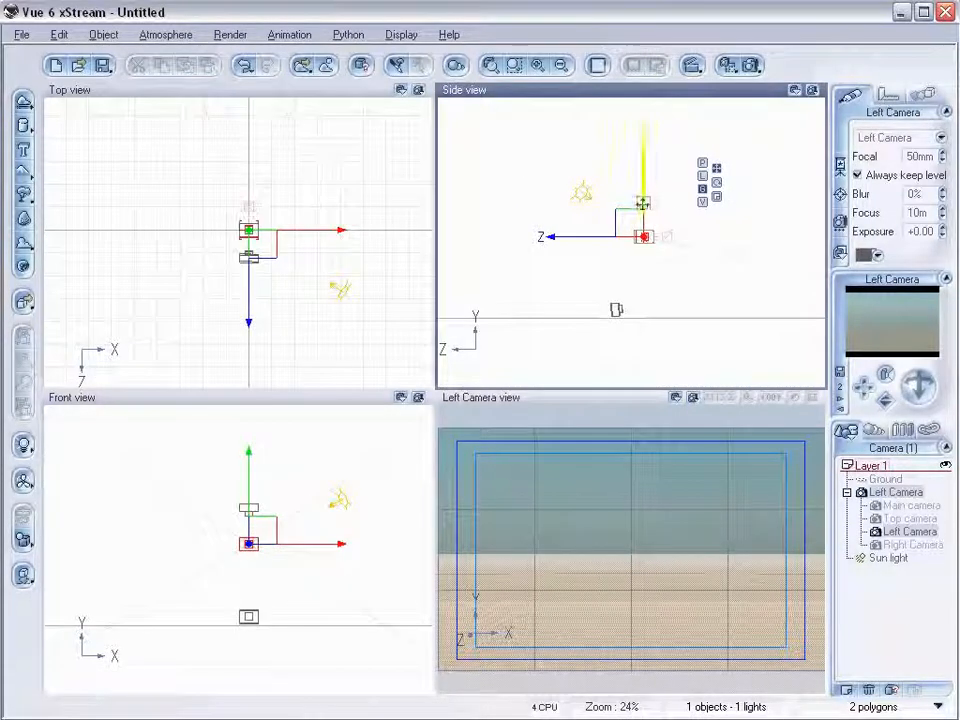
{"action": "left_click_drag", "start_coordinate": [643, 199], "coordinate": [643, 277]}
{"action": "left_click_drag", "start_coordinate": [309, 229], "coordinate": [253, 229]}
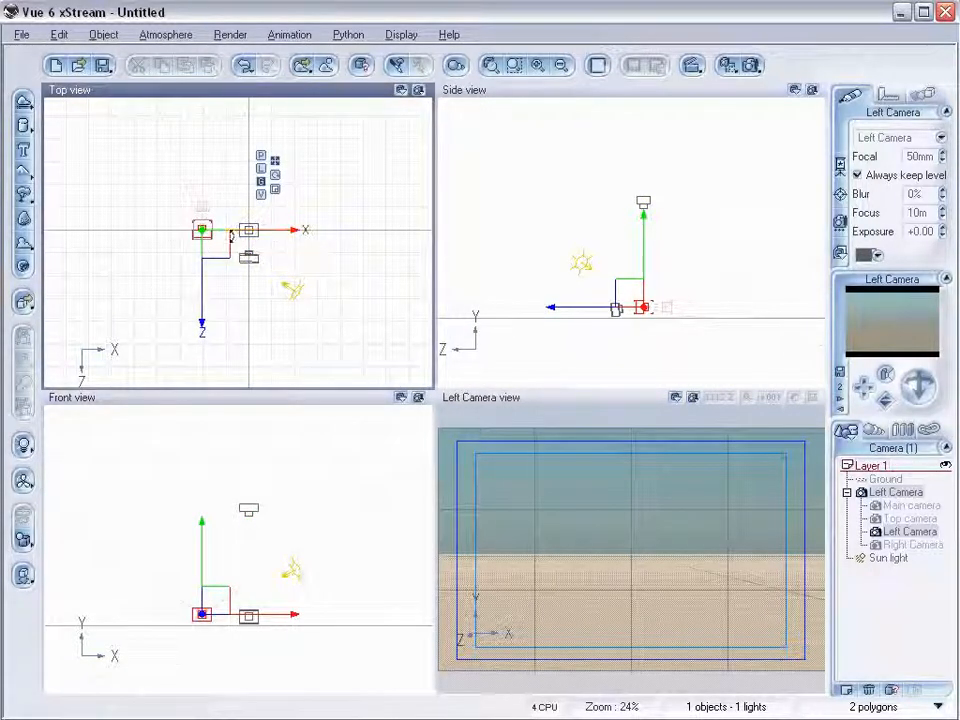
Step: Activate the right camera, aim it at the horizon, and place it just above the ground to the right of the main camera
{"action": "double_click", "coordinate": [875, 545]}
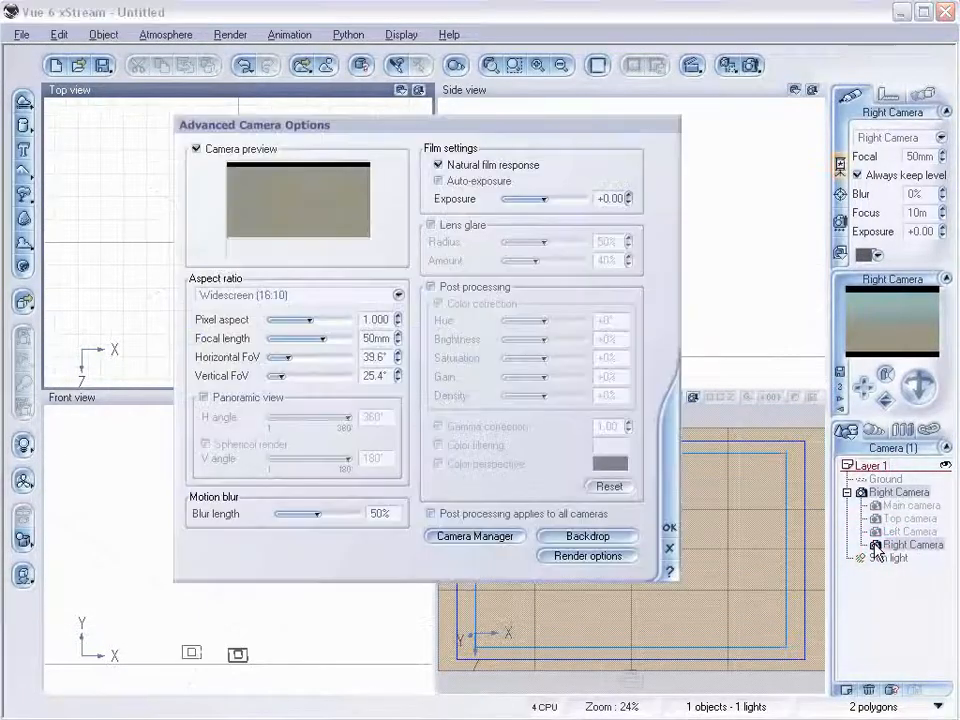
{"action": "left_click", "coordinate": [675, 430]}
{"action": "left_click_drag", "start_coordinate": [640, 216], "coordinate": [640, 306]}
{"action": "left_click_drag", "start_coordinate": [287, 240], "coordinate": [338, 244]}
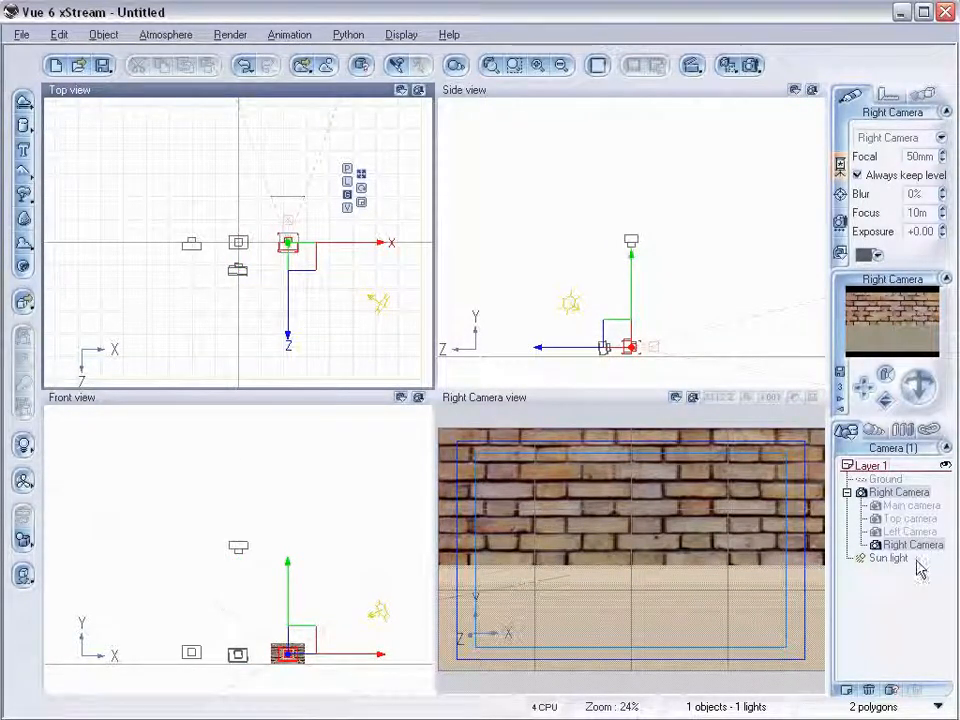
Step: Turn off the right camera's backdrop and accept the advanced camera options
{"action": "double_click", "coordinate": [878, 548]}
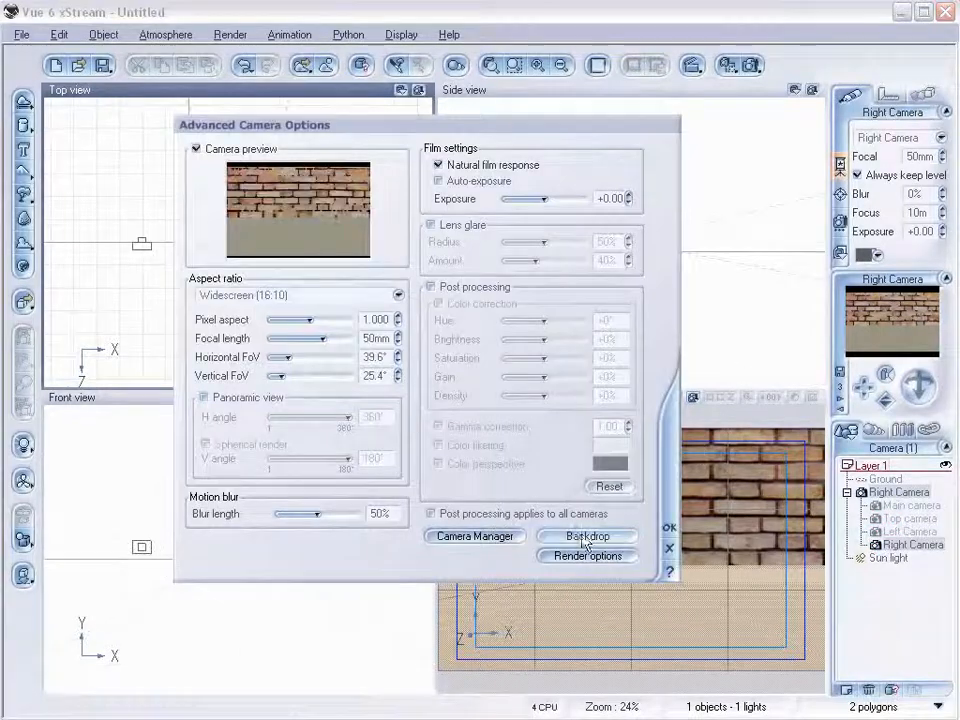
{"action": "left_click", "coordinate": [585, 536]}
{"action": "left_click", "coordinate": [410, 213]}
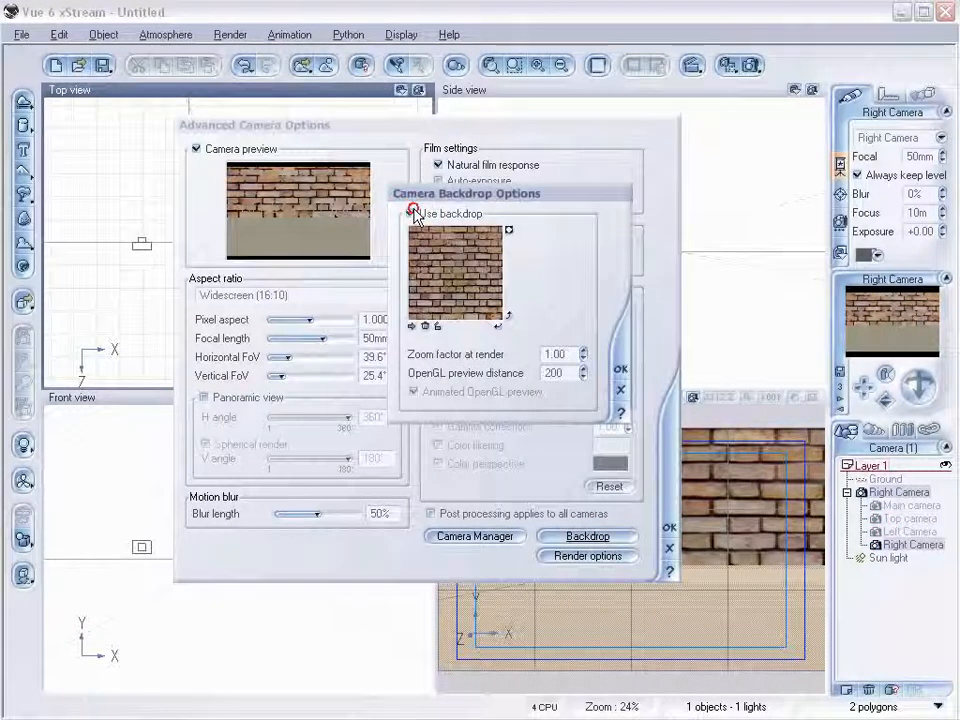
{"action": "left_click", "coordinate": [620, 369]}
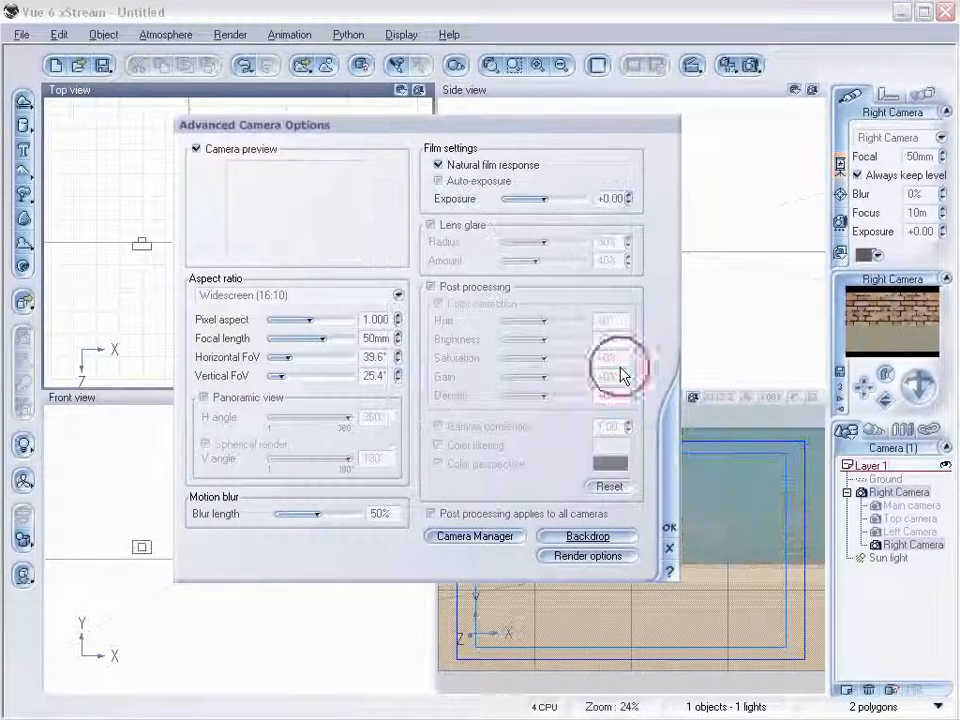
{"action": "left_click", "coordinate": [666, 530]}
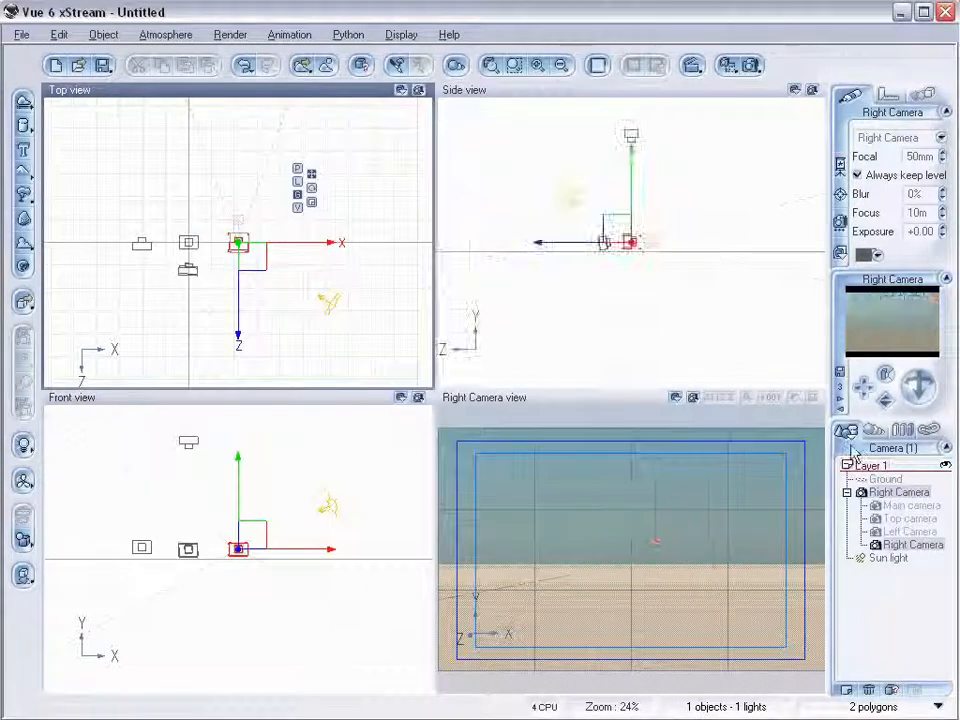
Step: Add a cylinder in front of the cameras, enlarging it and positioning it slightly left of the main camera's line of sight
{"action": "right_click_drag", "start_coordinate": [310, 280], "coordinate": [387, 284]}
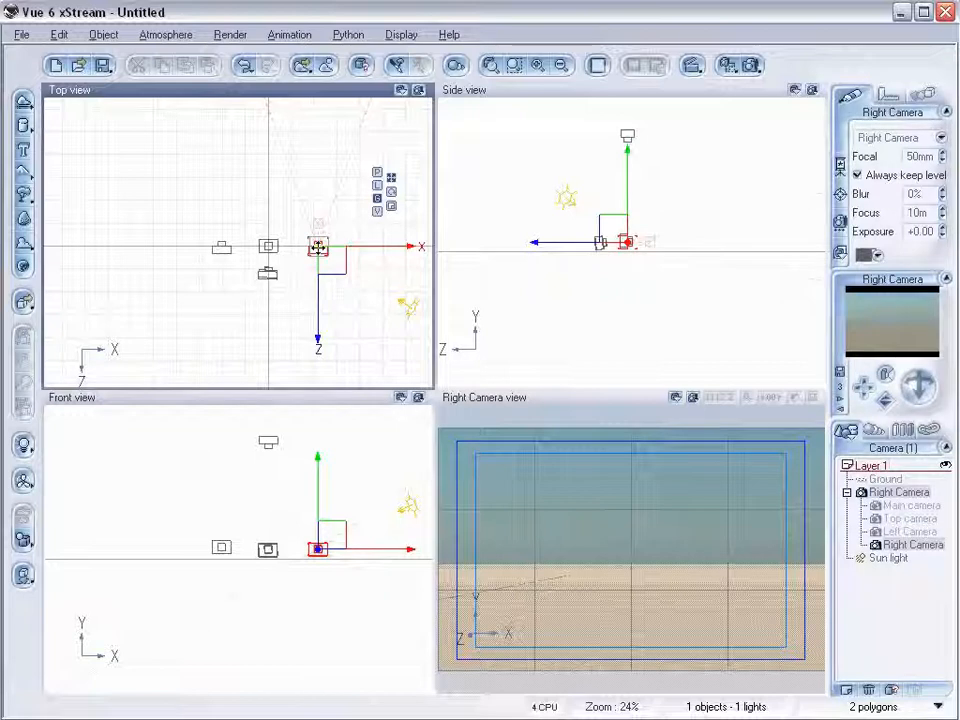
{"action": "scroll", "coordinate": [325, 270], "scroll_direction": "down", "scroll_amount": 4}
{"action": "right_click_drag", "start_coordinate": [381, 272], "coordinate": [388, 348]}
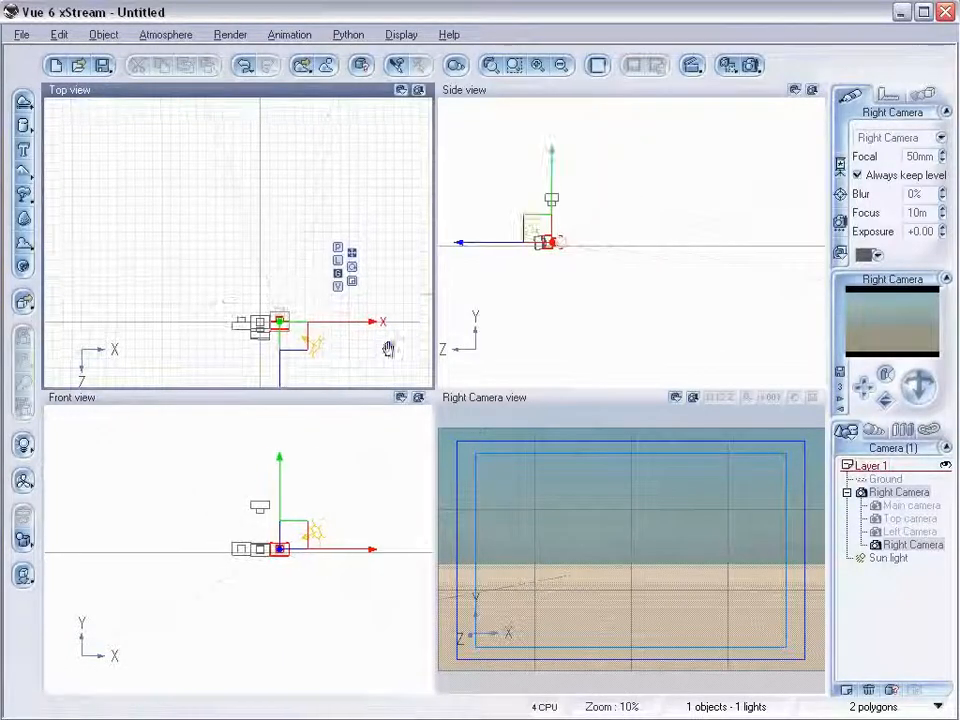
{"action": "left_click", "coordinate": [24, 124]}
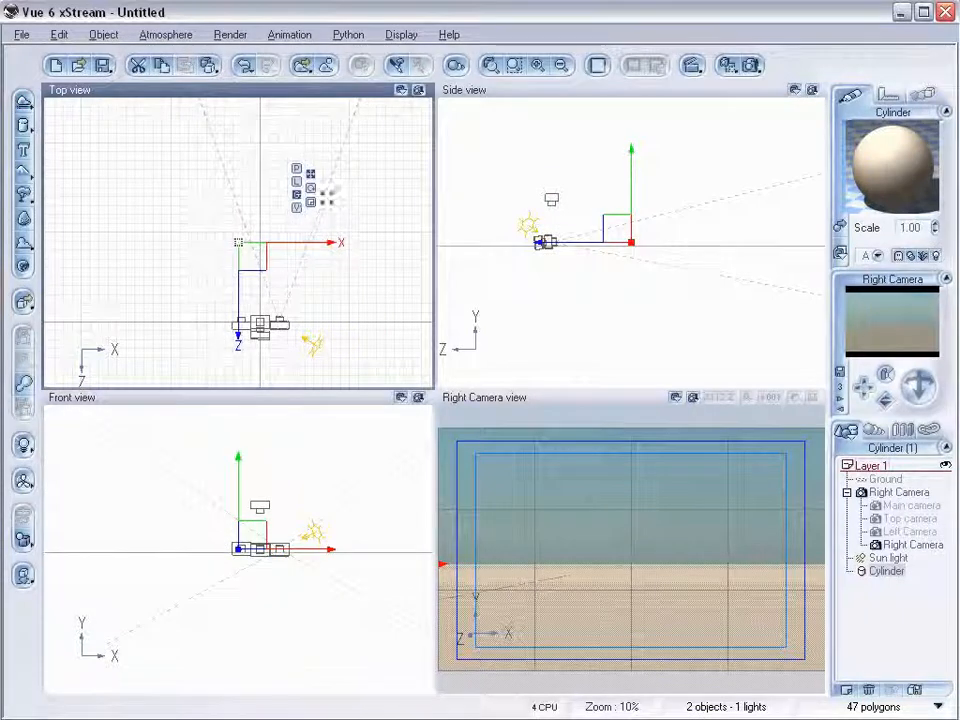
{"action": "left_click_drag", "start_coordinate": [262, 216], "coordinate": [279, 195]}
{"action": "mouse_move", "coordinate": [266, 246]}
{"action": "left_mouse_down"}
{"action": "mouse_move", "coordinate": [313, 215]}
{"action": "mouse_move", "coordinate": [264, 234]}
{"action": "left_mouse_up"}
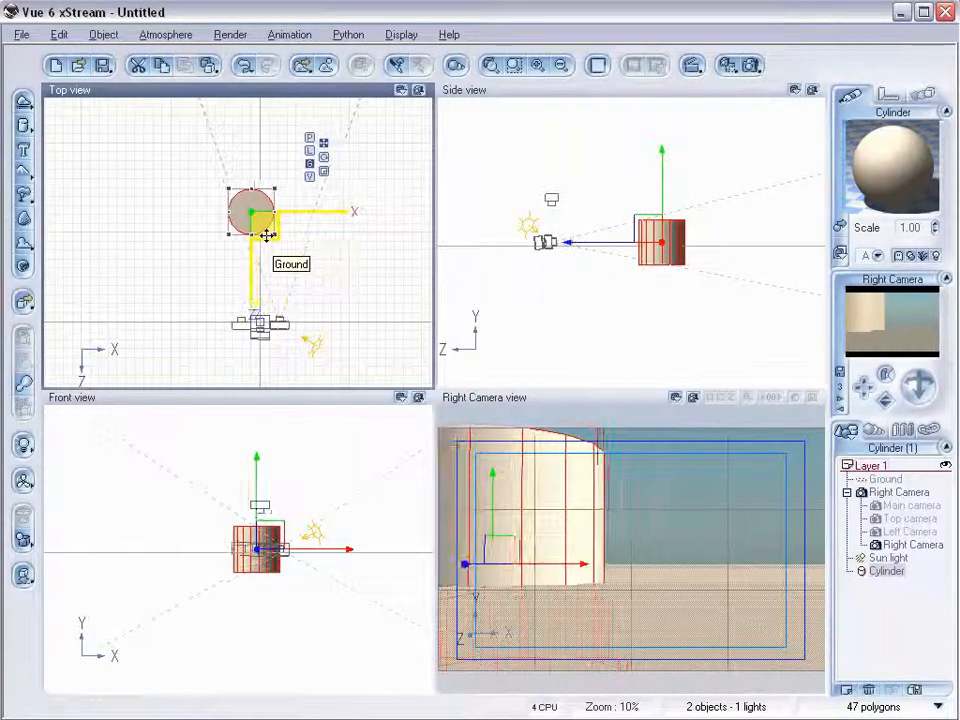
Step: Add an enlarged sphere behind and to the right of the cylinder, raised so it rests about at ground level
{"action": "left_click", "coordinate": [21, 128]}
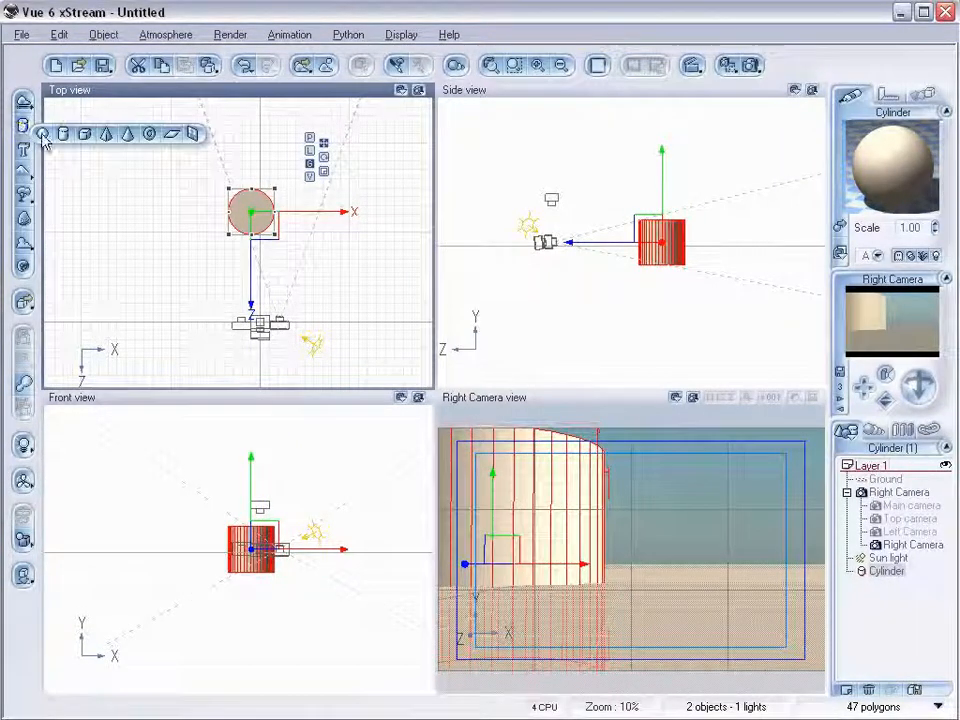
{"action": "left_click", "coordinate": [43, 135]}
{"action": "left_click_drag", "start_coordinate": [243, 237], "coordinate": [288, 184]}
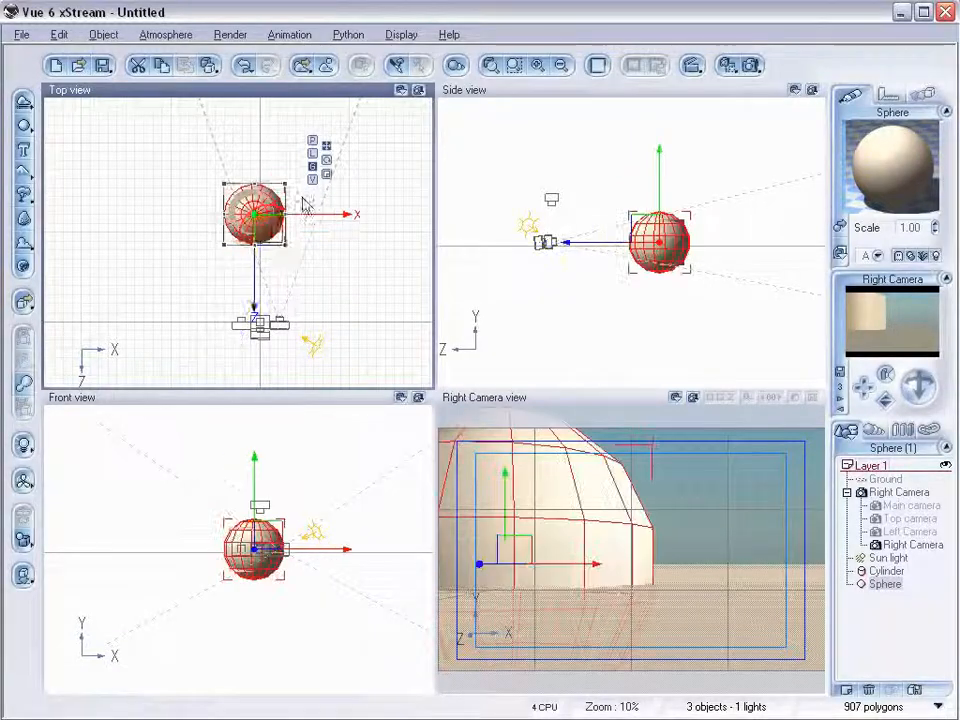
{"action": "left_click_drag", "start_coordinate": [267, 235], "coordinate": [312, 176]}
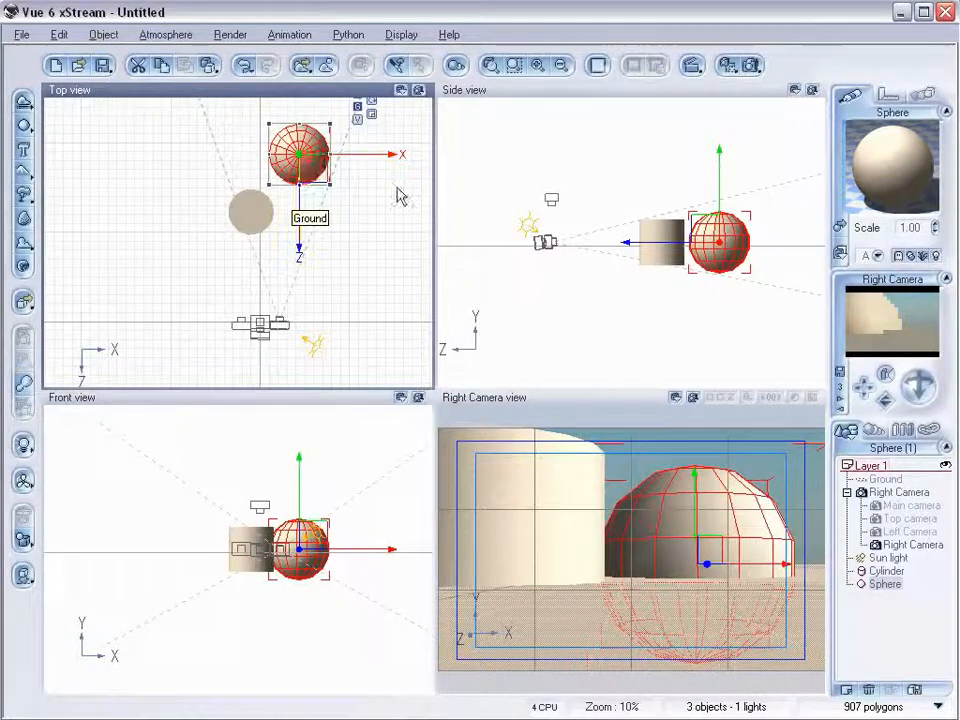
{"action": "left_click_drag", "start_coordinate": [718, 242], "coordinate": [717, 211]}
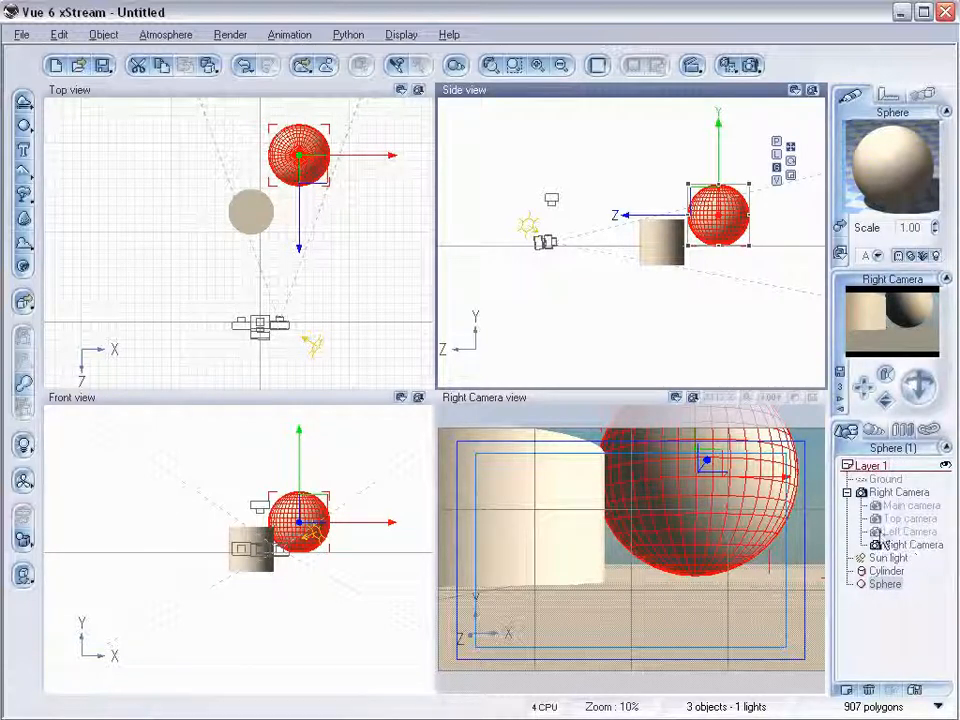
Step: Shift the left camera slightly right and the right camera slightly left, bringing both closer to the main camera
{"action": "double_click", "coordinate": [877, 532]}
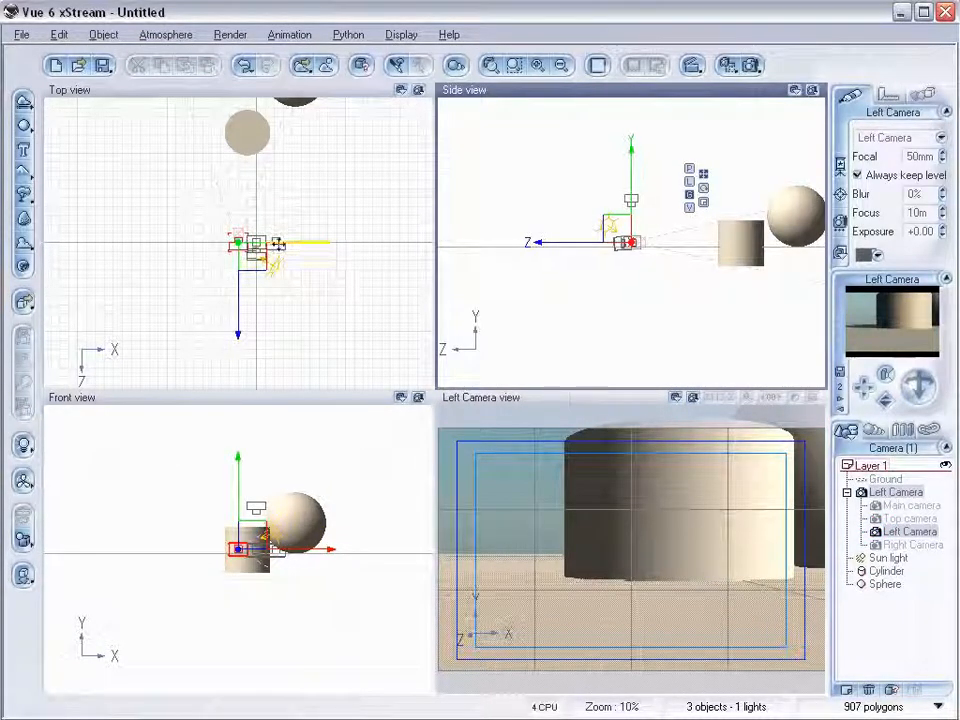
{"action": "left_click_drag", "start_coordinate": [285, 242], "coordinate": [293, 240]}
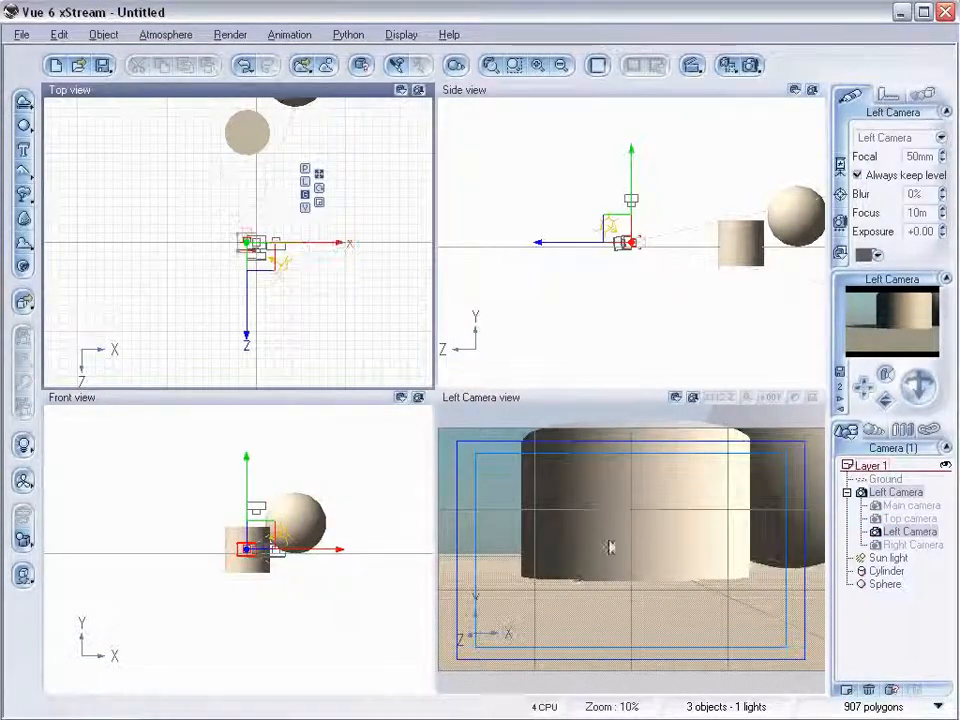
{"action": "left_click", "coordinate": [890, 545]}
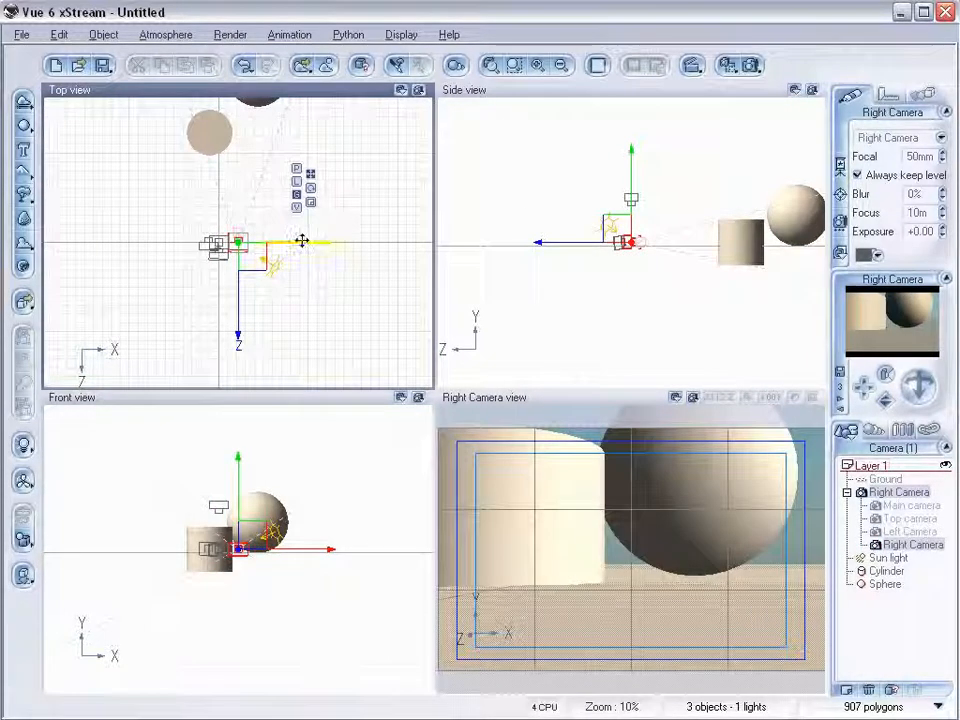
{"action": "left_click_drag", "start_coordinate": [301, 241], "coordinate": [297, 242]}
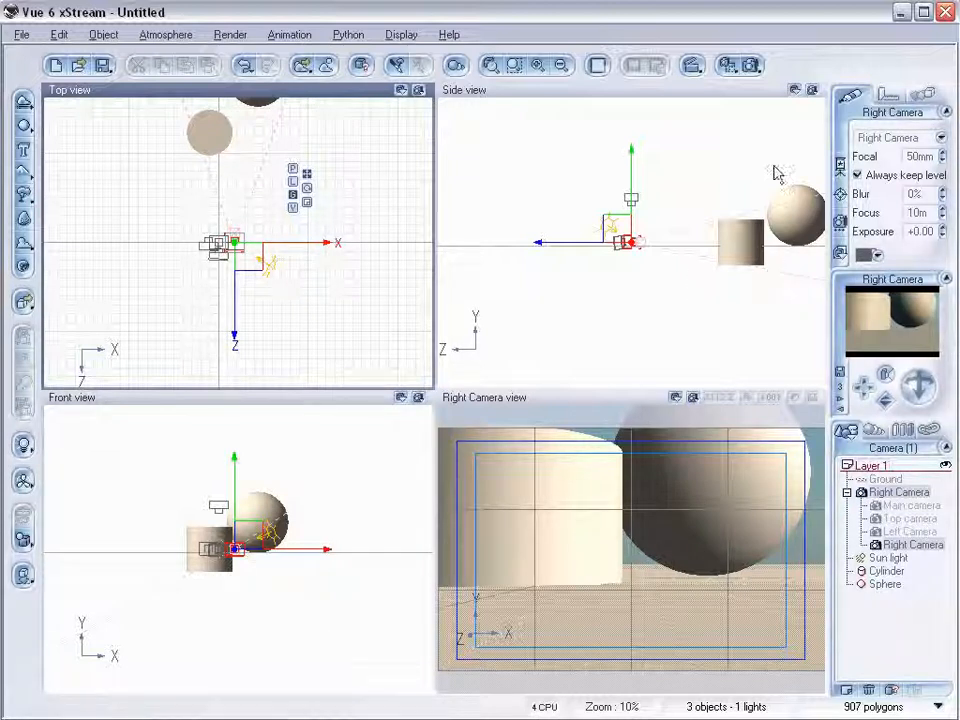
Step: Tilt the right and left cameras upward to frame the cylinder and sphere, switching between the two cameras to compare their views
{"action": "left_click_drag", "start_coordinate": [919, 386], "coordinate": [922, 561]}
{"action": "double_click", "coordinate": [880, 531]}
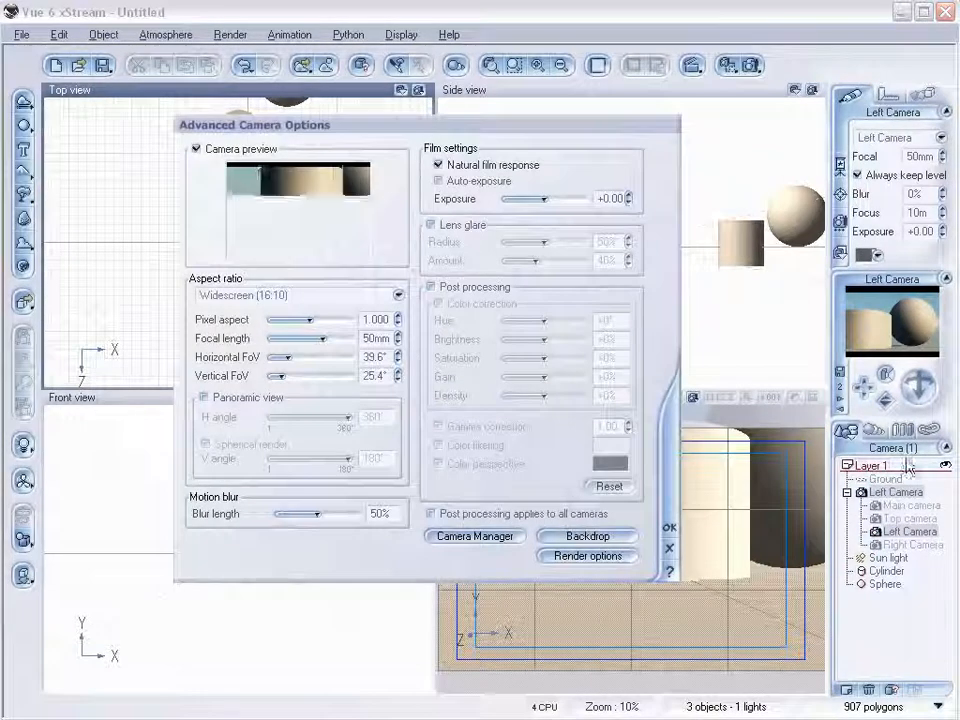
{"action": "left_click", "coordinate": [669, 548]}
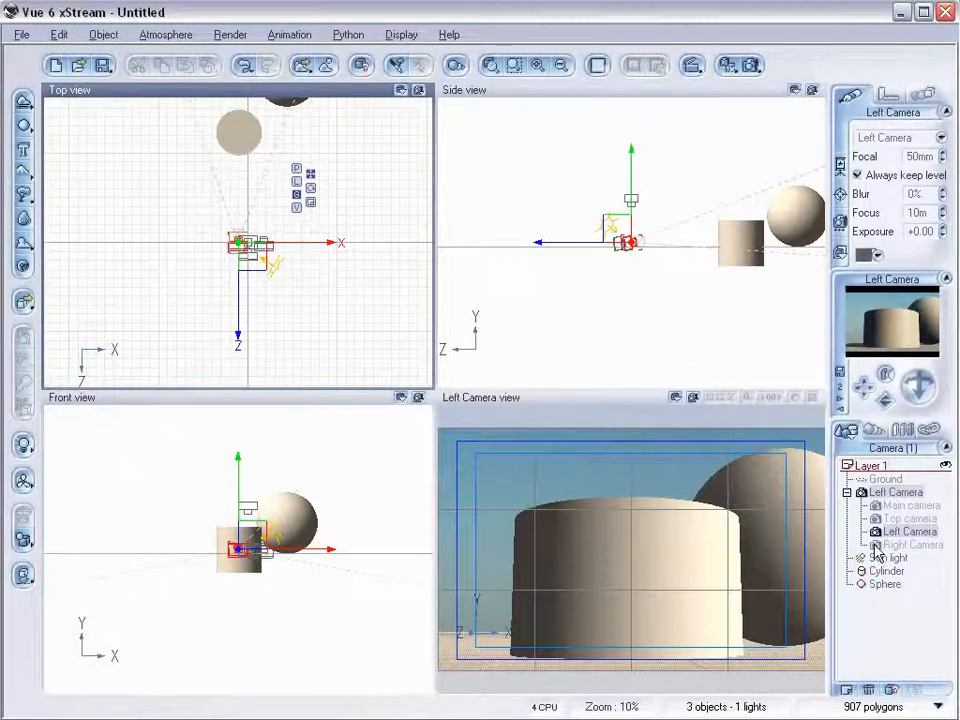
{"action": "left_click", "coordinate": [876, 548]}
{"action": "left_click", "coordinate": [877, 534]}
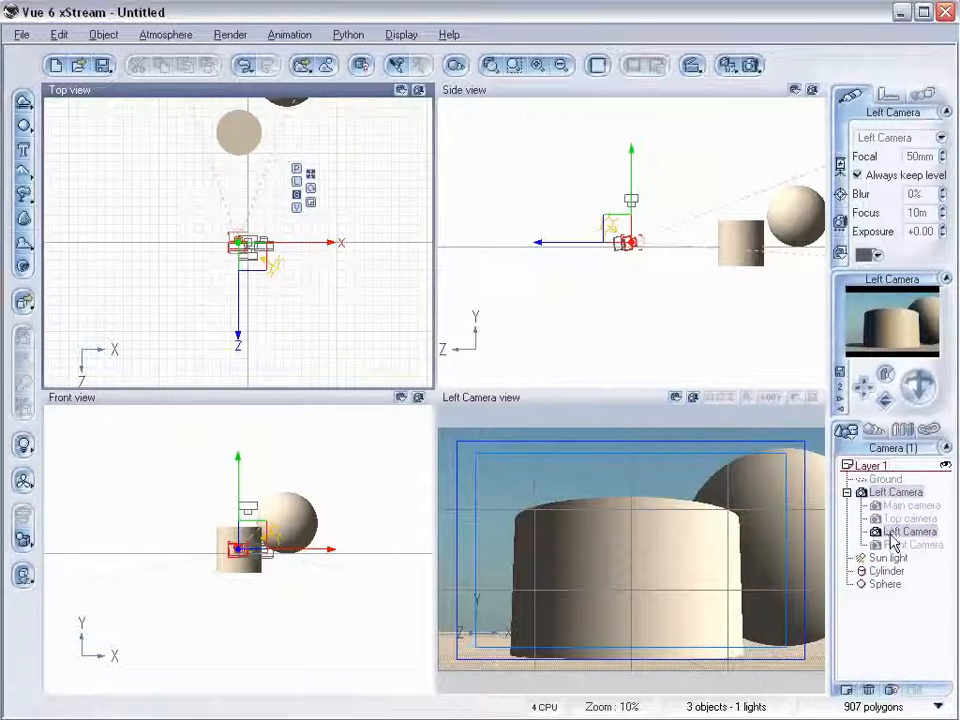
Step: Select the Left Camera and show the animation timeline, dismissing the Animation Wizard
{"action": "right_click", "coordinate": [233, 250]}
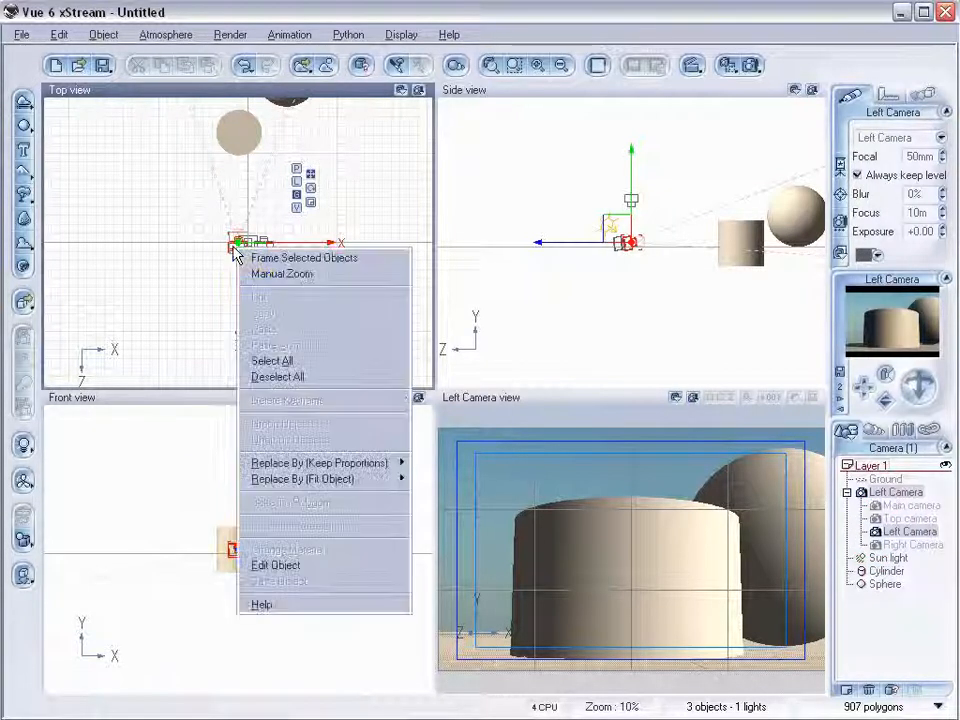
{"action": "left_click", "coordinate": [378, 215]}
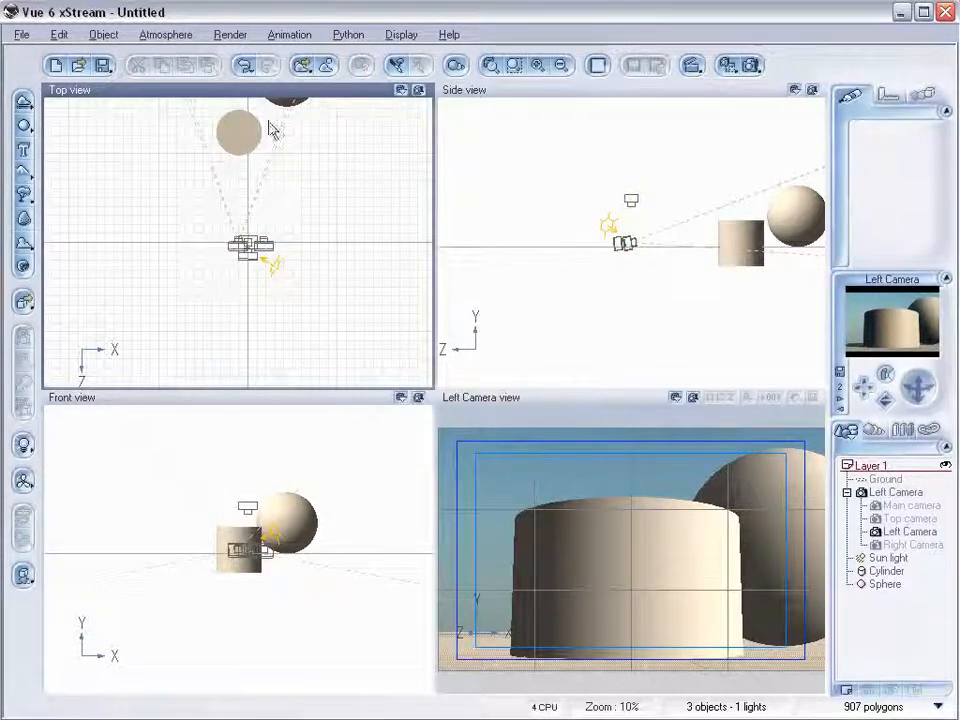
{"action": "left_click", "coordinate": [899, 532]}
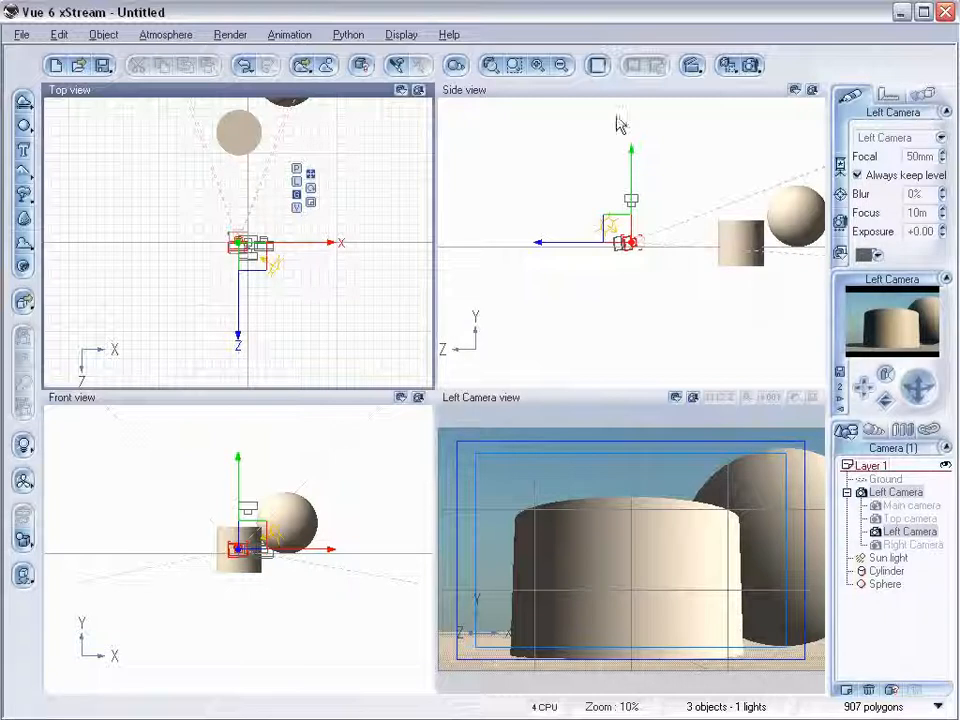
{"action": "left_click", "coordinate": [692, 65]}
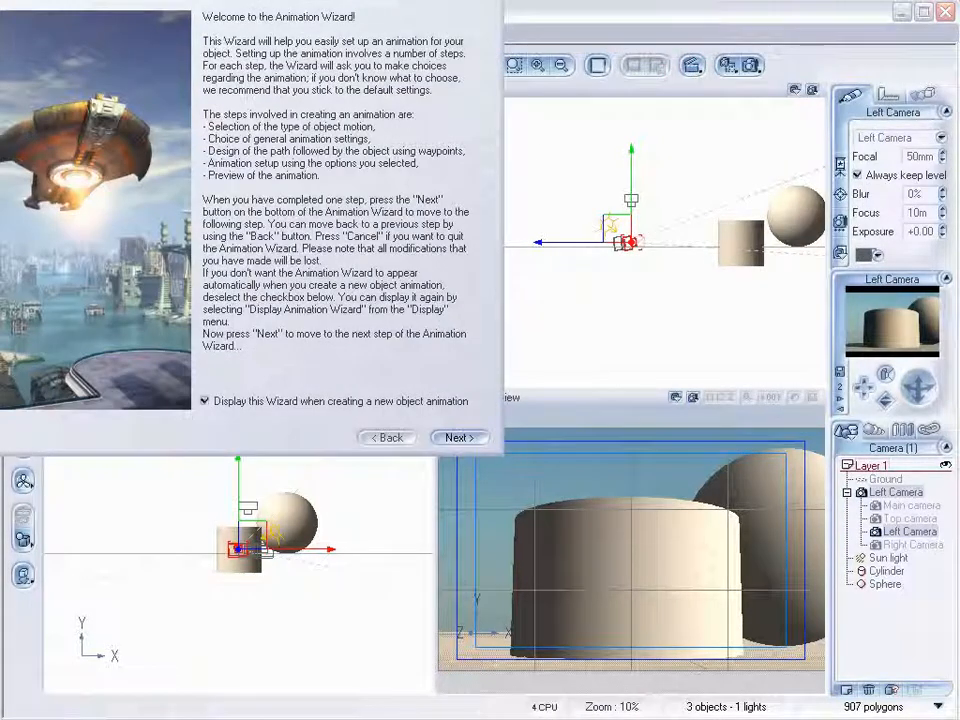
{"action": "left_click", "coordinate": [490, 2]}
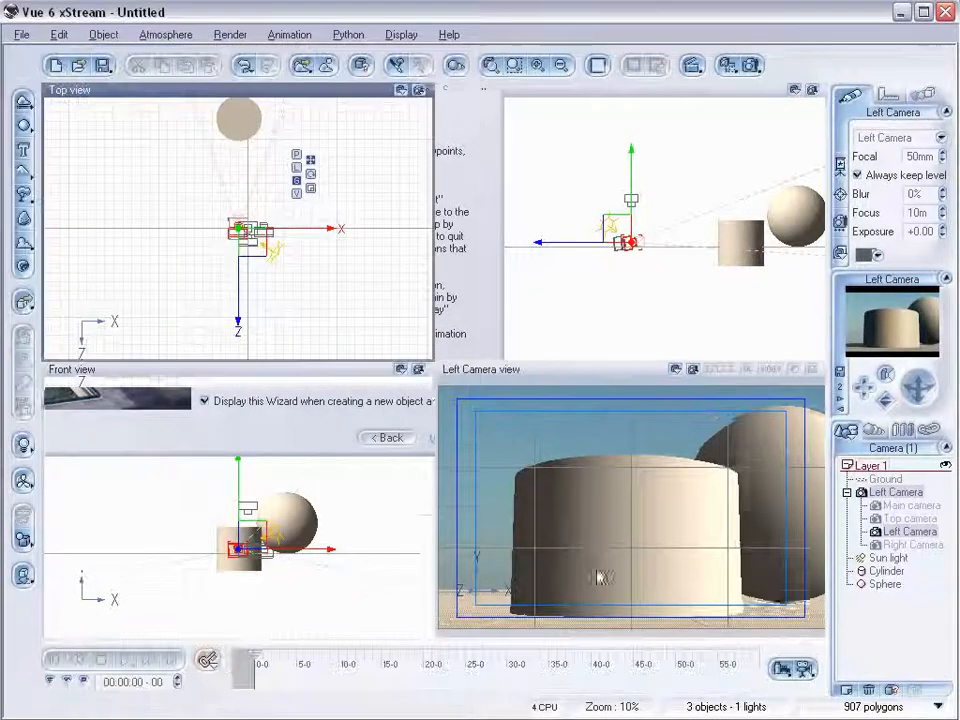
Step: Add keyframes to all properties of the Left Camera at 0 seconds and at about 15 seconds
{"action": "left_click", "coordinate": [212, 662]}
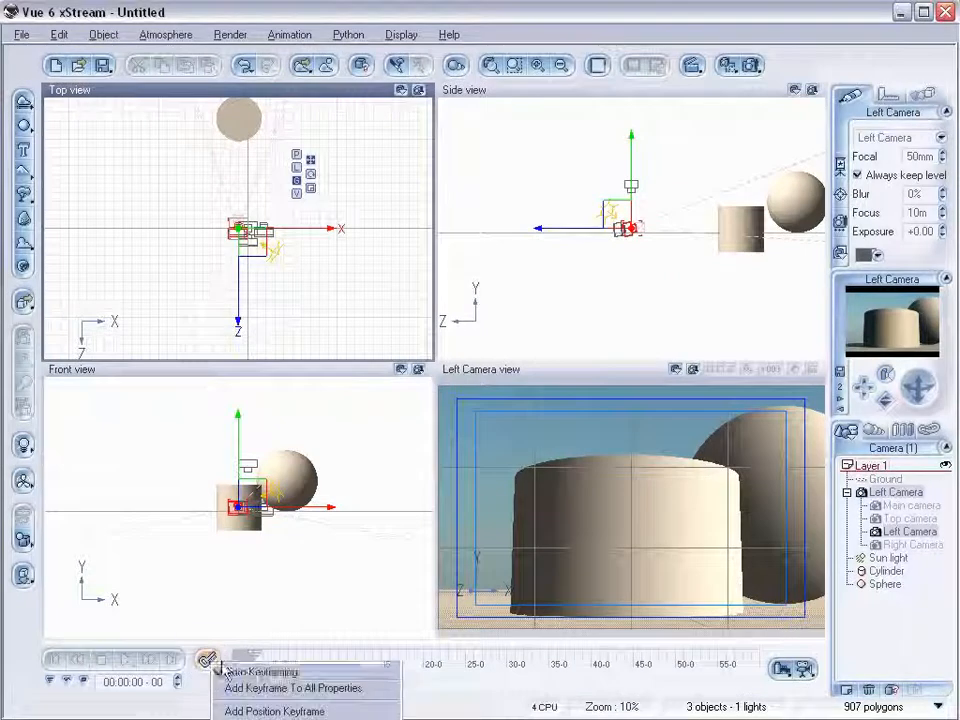
{"action": "left_click", "coordinate": [279, 688]}
{"action": "left_click", "coordinate": [382, 655]}
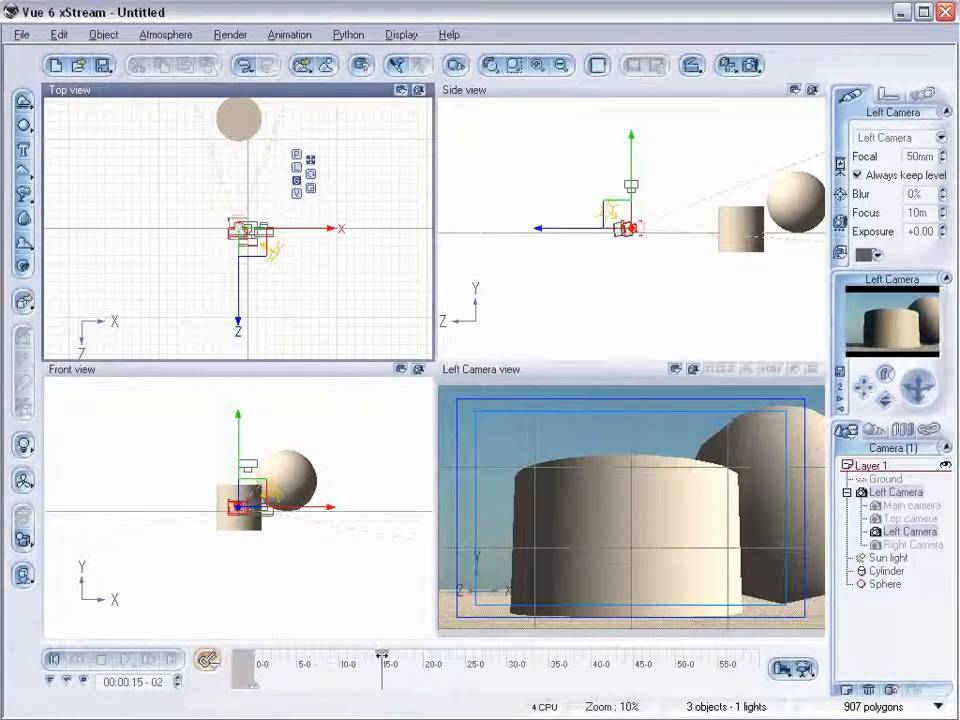
{"action": "left_click", "coordinate": [207, 660]}
{"action": "left_click", "coordinate": [318, 688]}
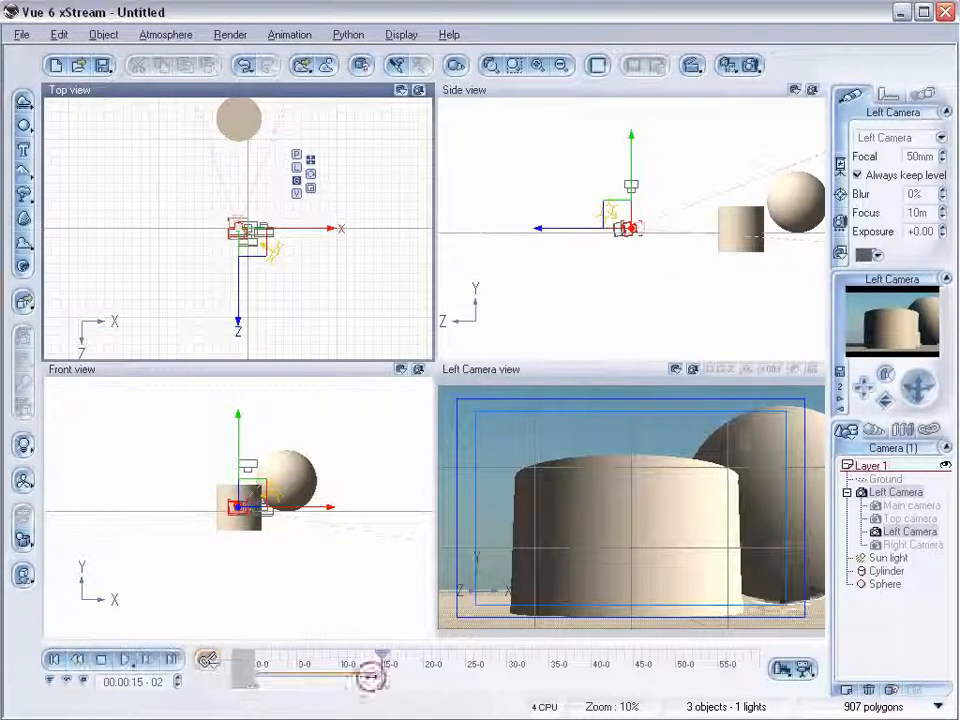
Step: Switch to the Right Camera, add a keyframe to all its properties at about 15 seconds, and return to the animation's start
{"action": "left_click", "coordinate": [880, 546]}
{"action": "left_click", "coordinate": [877, 546]}
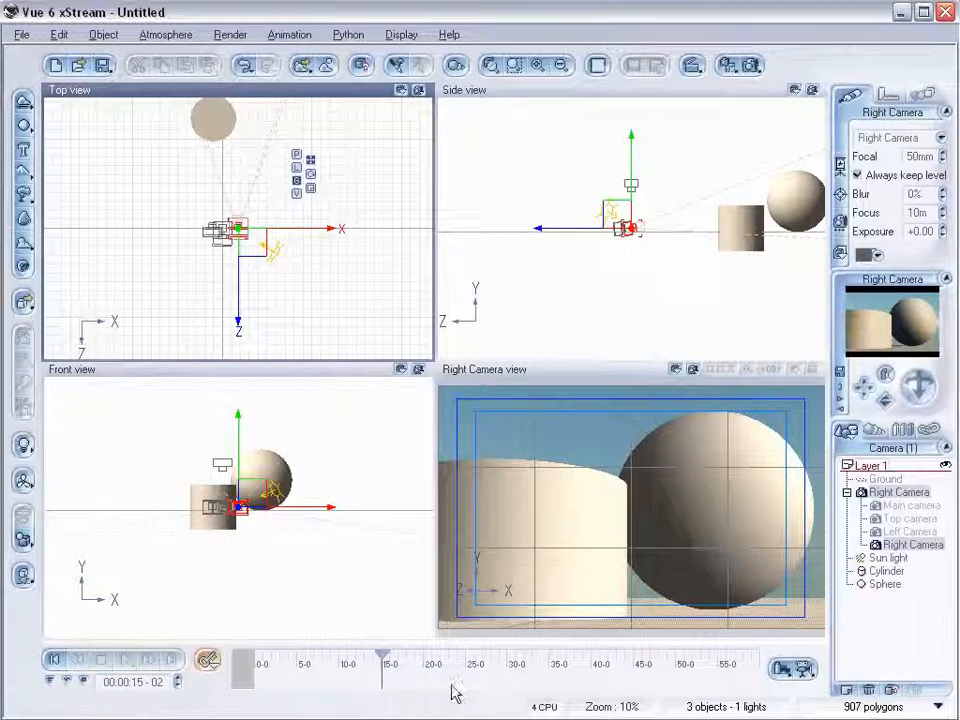
{"action": "left_click", "coordinate": [207, 660]}
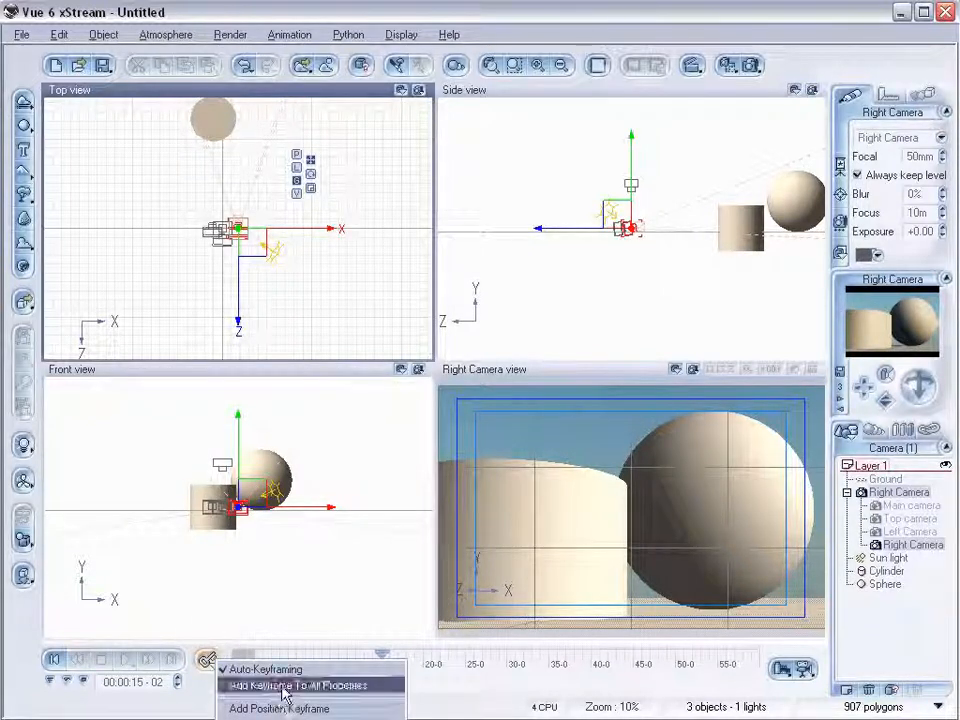
{"action": "left_click", "coordinate": [275, 688]}
{"action": "left_click", "coordinate": [54, 659]}
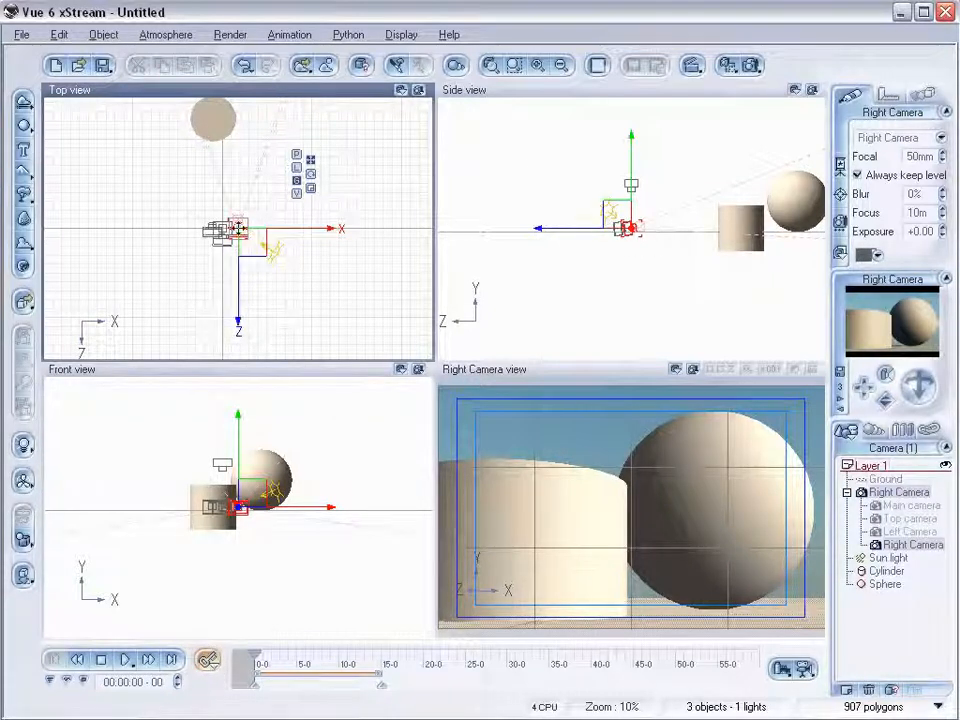
Step: Animate the cylinder from a keyframe at 0 seconds to a position just behind the cameras at about 15 seconds
{"action": "left_click", "coordinate": [213, 120]}
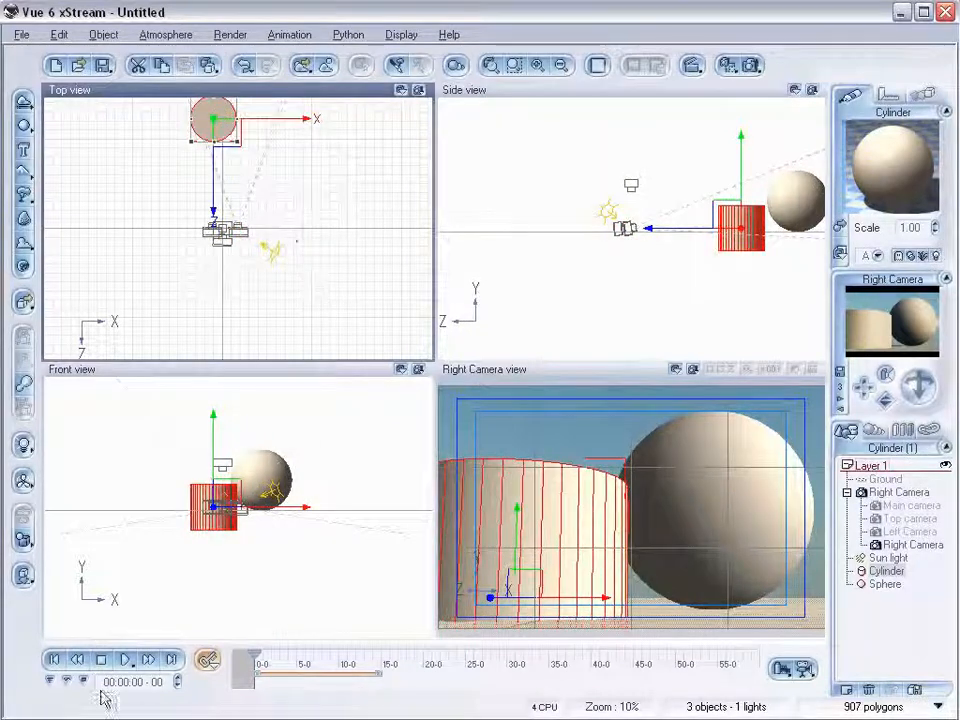
{"action": "left_click", "coordinate": [207, 660]}
{"action": "left_click", "coordinate": [252, 692]}
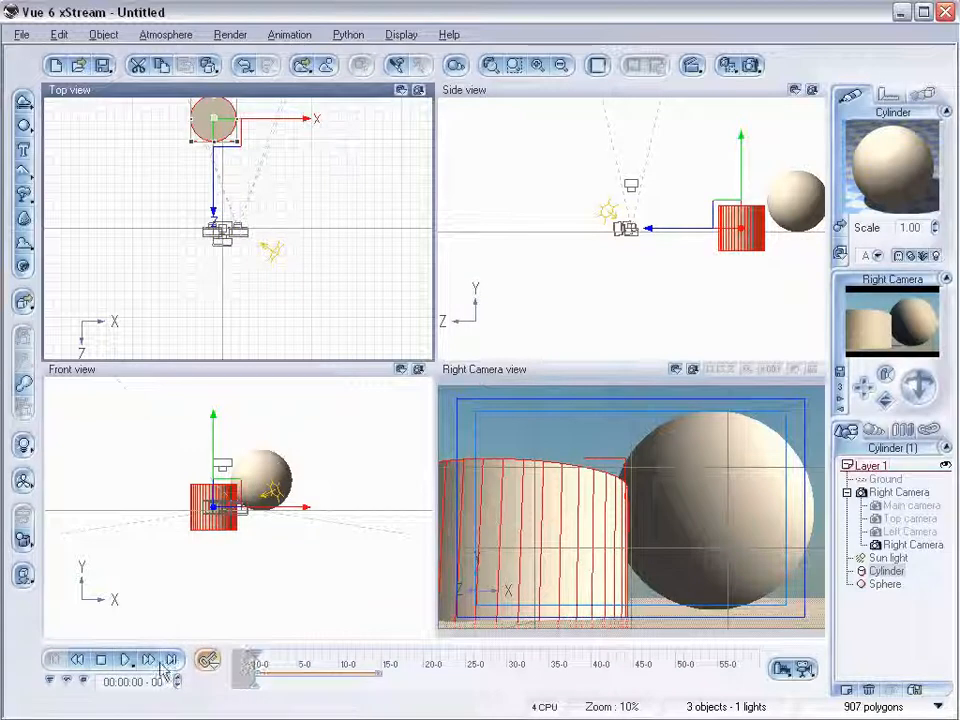
{"action": "left_click_drag", "start_coordinate": [249, 655], "coordinate": [382, 655]}
{"action": "left_click_drag", "start_coordinate": [208, 184], "coordinate": [203, 323]}
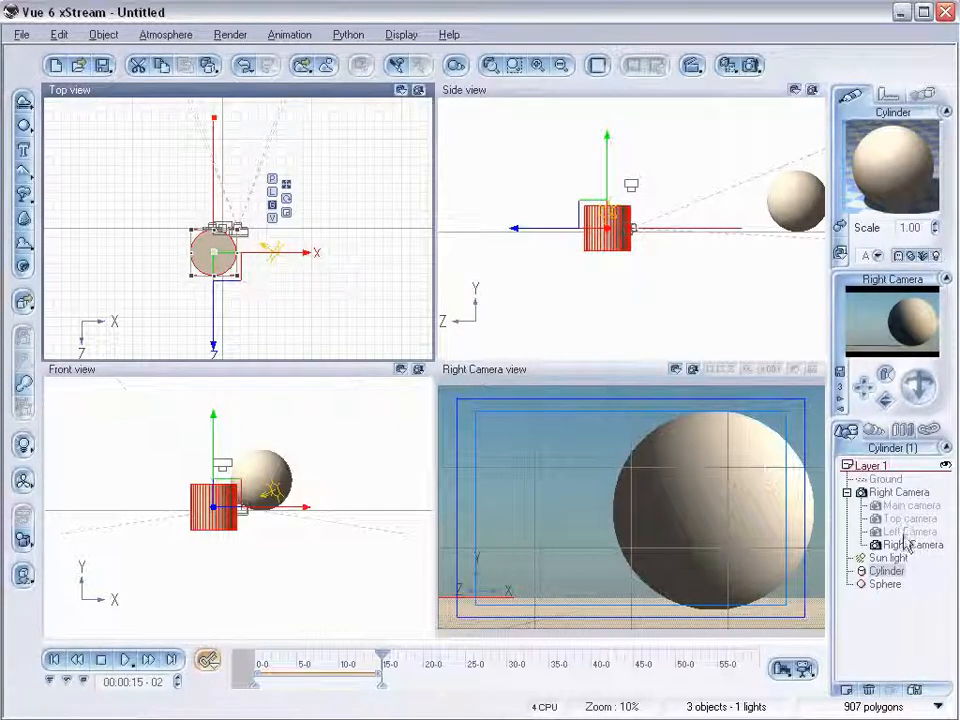
Step: At about 15 seconds, move the Right Camera well to the right along X and rotate it, scrubbing back to the start to check
{"action": "double_click", "coordinate": [876, 545]}
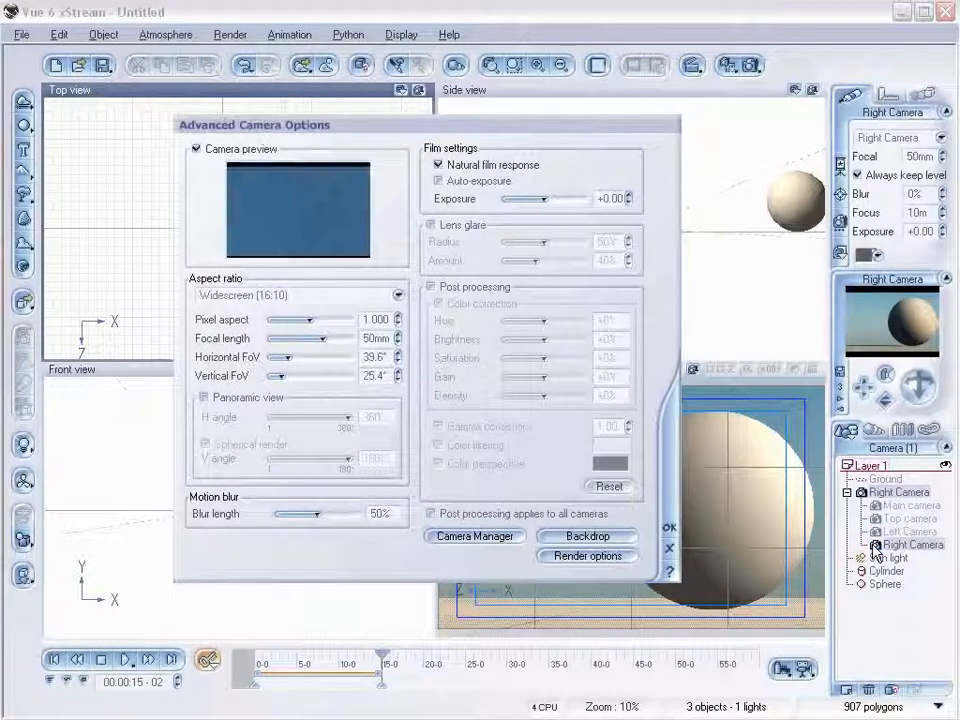
{"action": "left_click", "coordinate": [876, 546]}
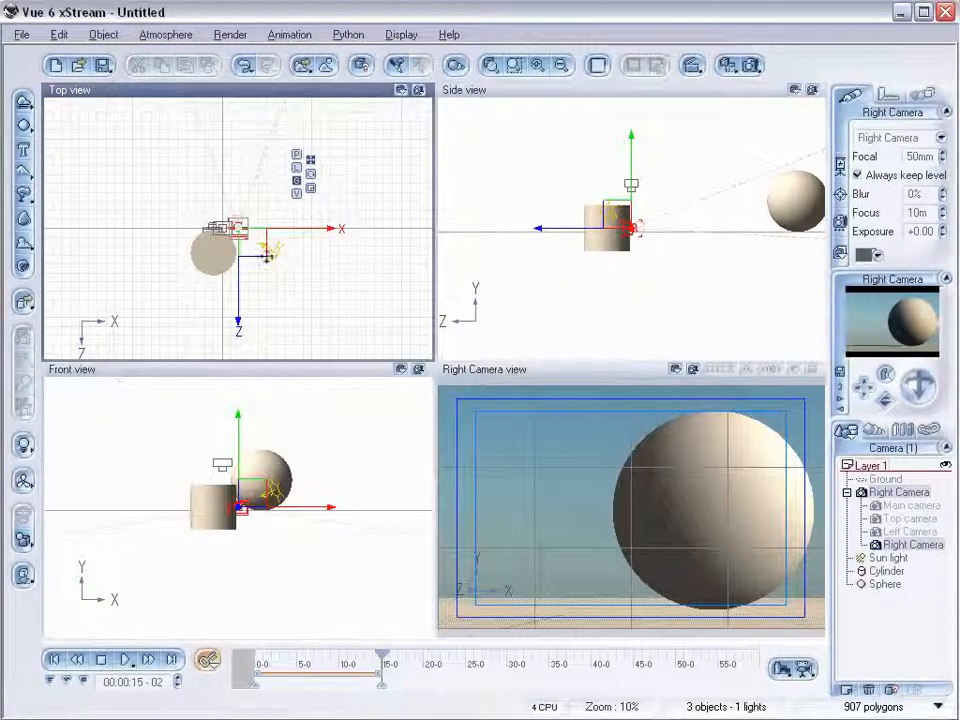
{"action": "left_click_drag", "start_coordinate": [261, 249], "coordinate": [370, 248]}
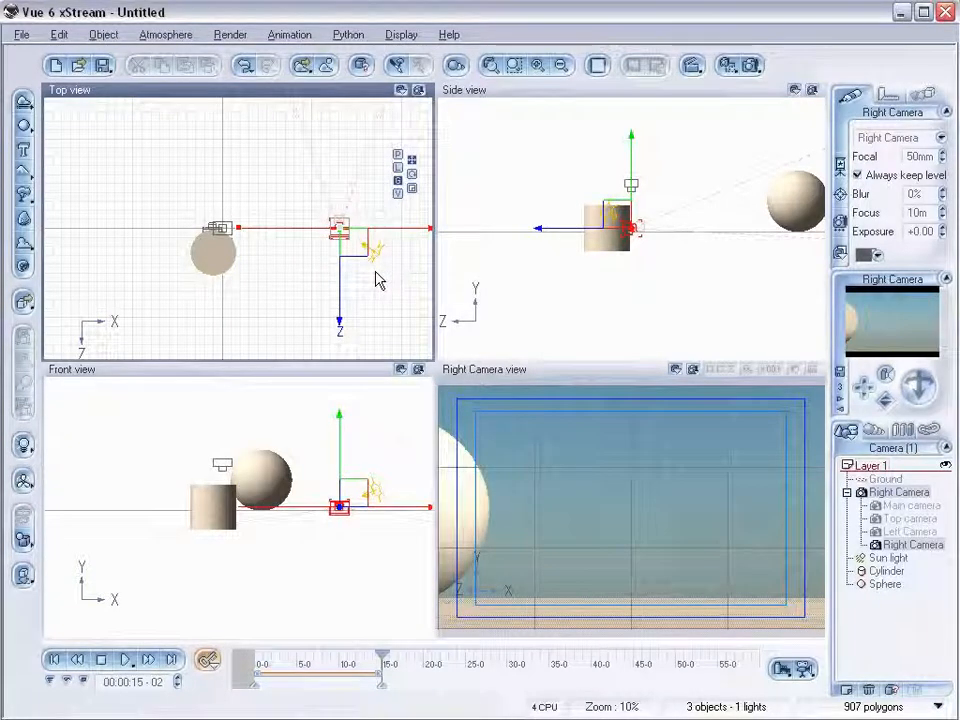
{"action": "left_click_drag", "start_coordinate": [369, 258], "coordinate": [350, 209]}
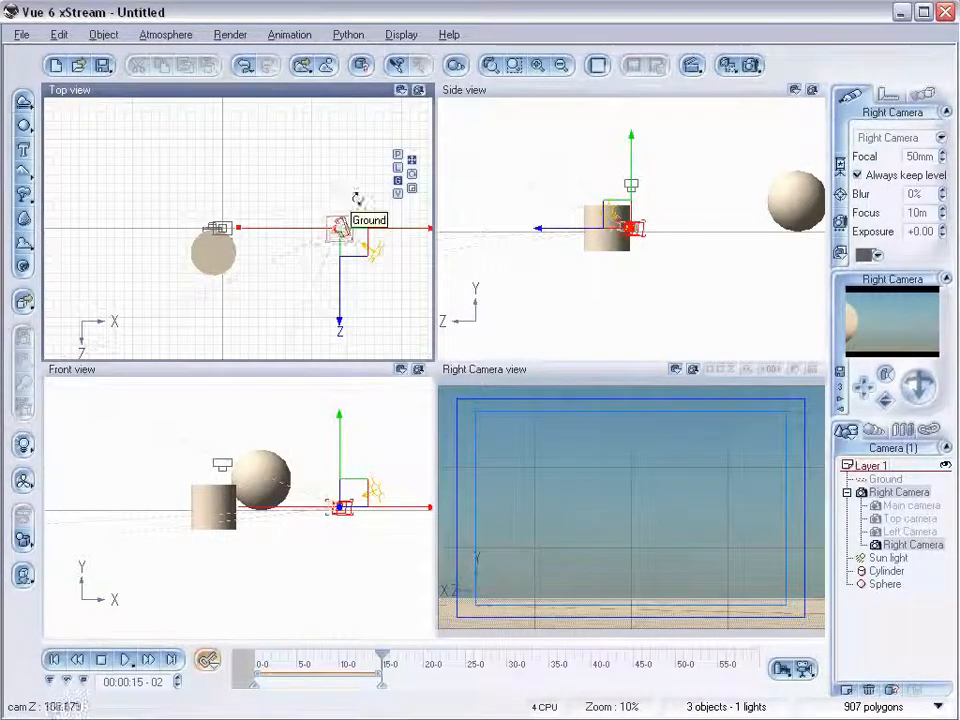
{"action": "left_click_drag", "start_coordinate": [382, 665], "coordinate": [318, 655]}
{"action": "left_click", "coordinate": [50, 660]}
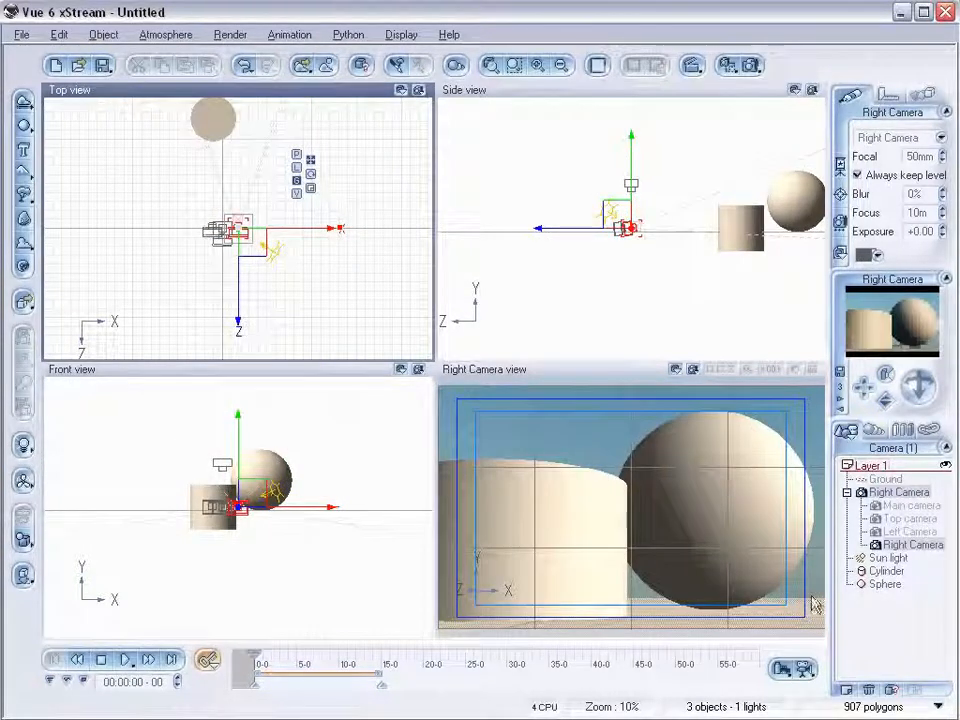
Step: Switch to the Left Camera and, at about 15 seconds, raise it high behind the cylinder, angled down toward the objects
{"action": "left_click", "coordinate": [876, 531]}
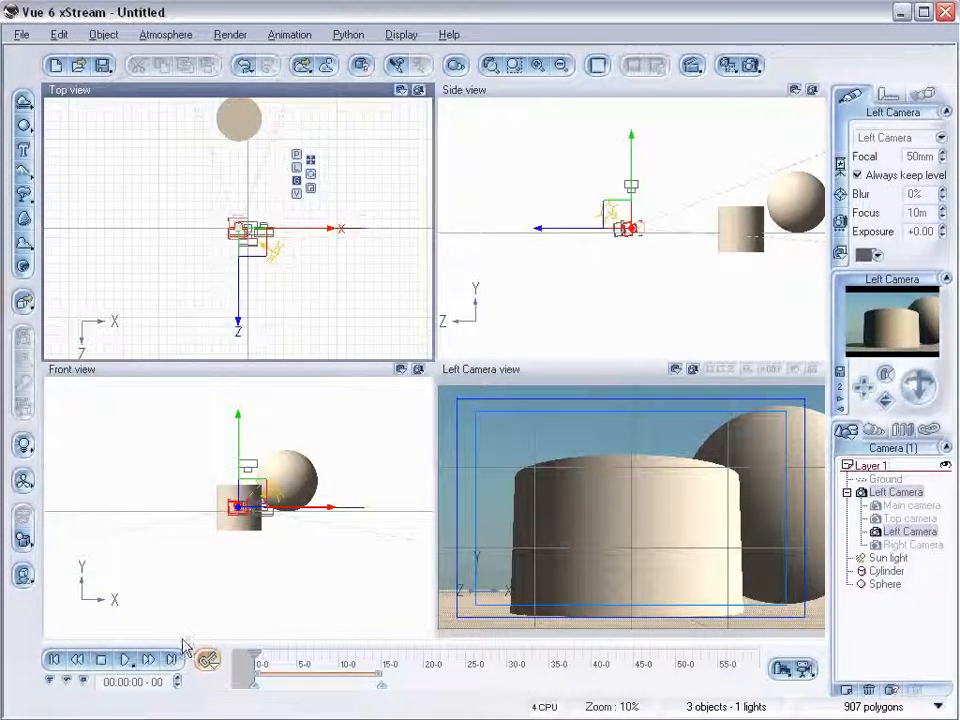
{"action": "left_click", "coordinate": [149, 660]}
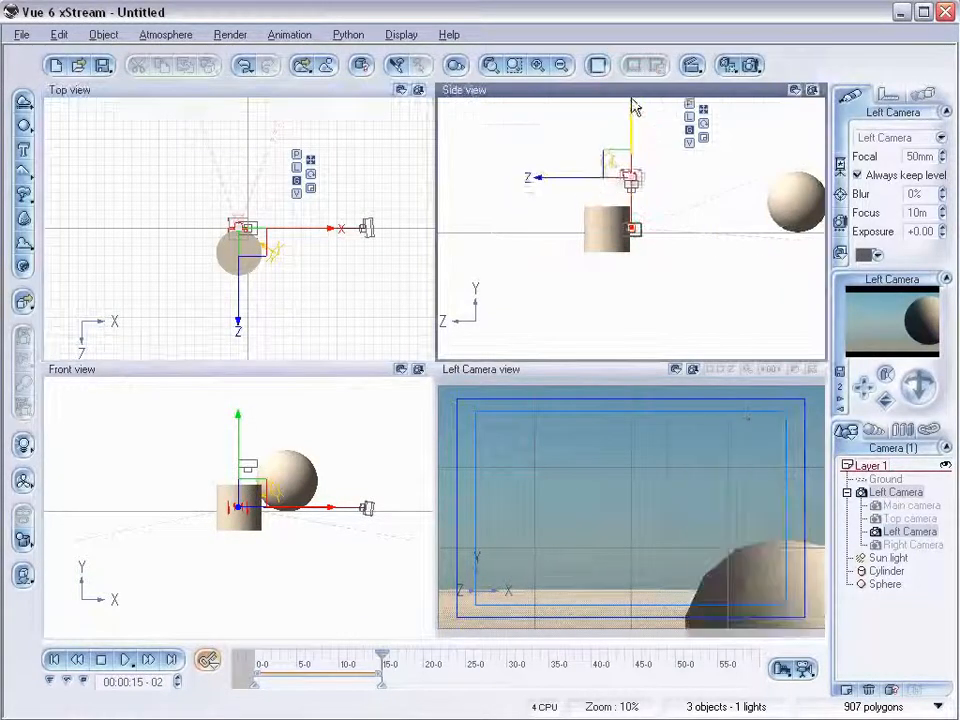
{"action": "left_click_drag", "start_coordinate": [634, 107], "coordinate": [636, 80]}
{"action": "left_click_drag", "start_coordinate": [605, 148], "coordinate": [468, 125]}
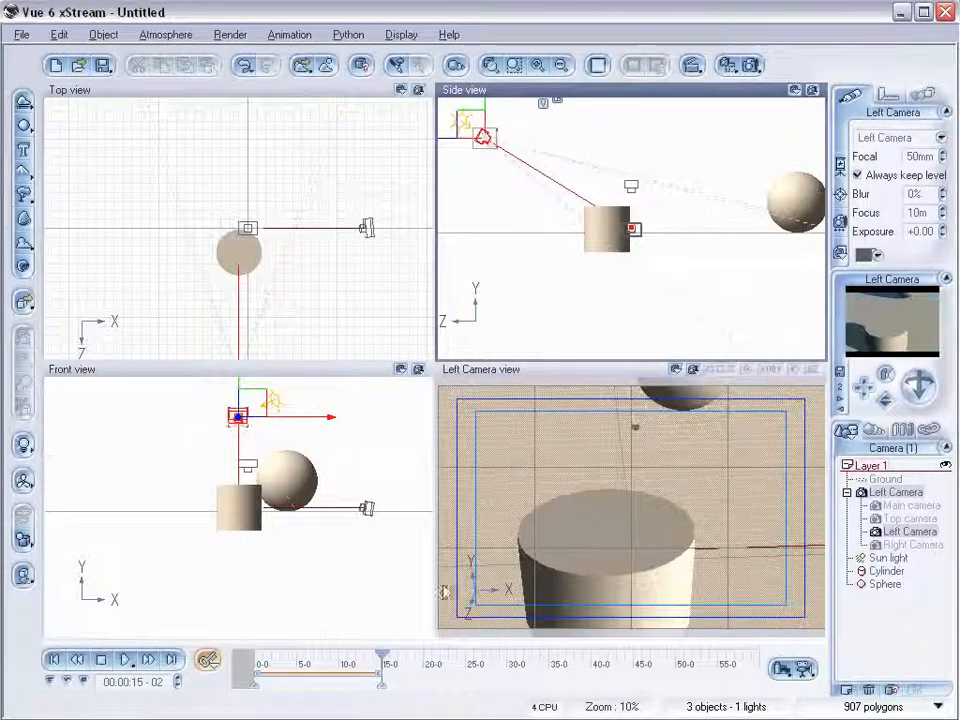
Step: Scrub through the animation from the Left Camera and the Right Camera to compare their motion
{"action": "mouse_move", "coordinate": [381, 657]}
{"action": "left_mouse_down"}
{"action": "mouse_move", "coordinate": [322, 626]}
{"action": "mouse_move", "coordinate": [279, 621]}
{"action": "mouse_move", "coordinate": [343, 625]}
{"action": "mouse_move", "coordinate": [375, 650]}
{"action": "mouse_move", "coordinate": [260, 645]}
{"action": "mouse_move", "coordinate": [363, 654]}
{"action": "left_mouse_up"}
{"action": "left_click", "coordinate": [506, 450]}
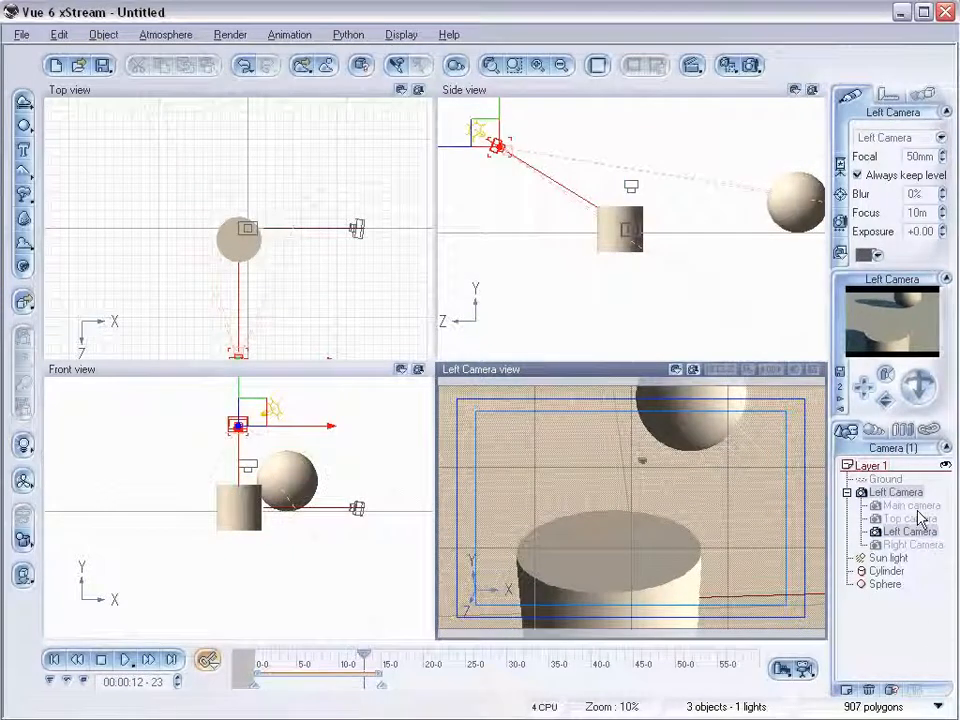
{"action": "left_click", "coordinate": [876, 545]}
{"action": "left_click_drag", "start_coordinate": [366, 651], "coordinate": [346, 656]}
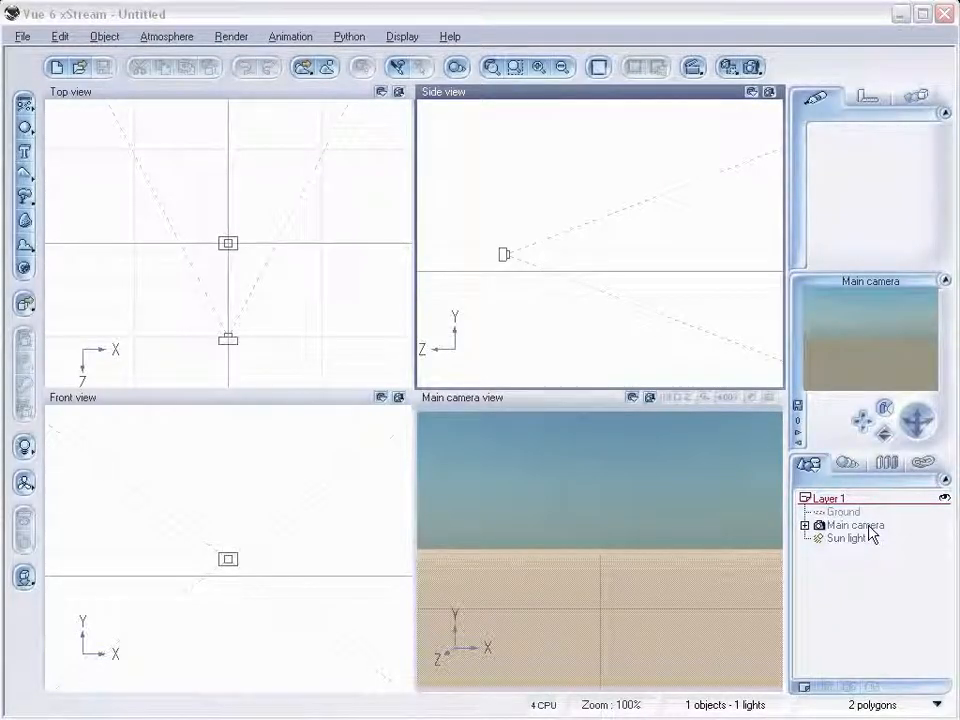
Step: In the new scene, add three spheres in a diagonal row, from near left to far right of the main camera
{"action": "left_click", "coordinate": [870, 530]}
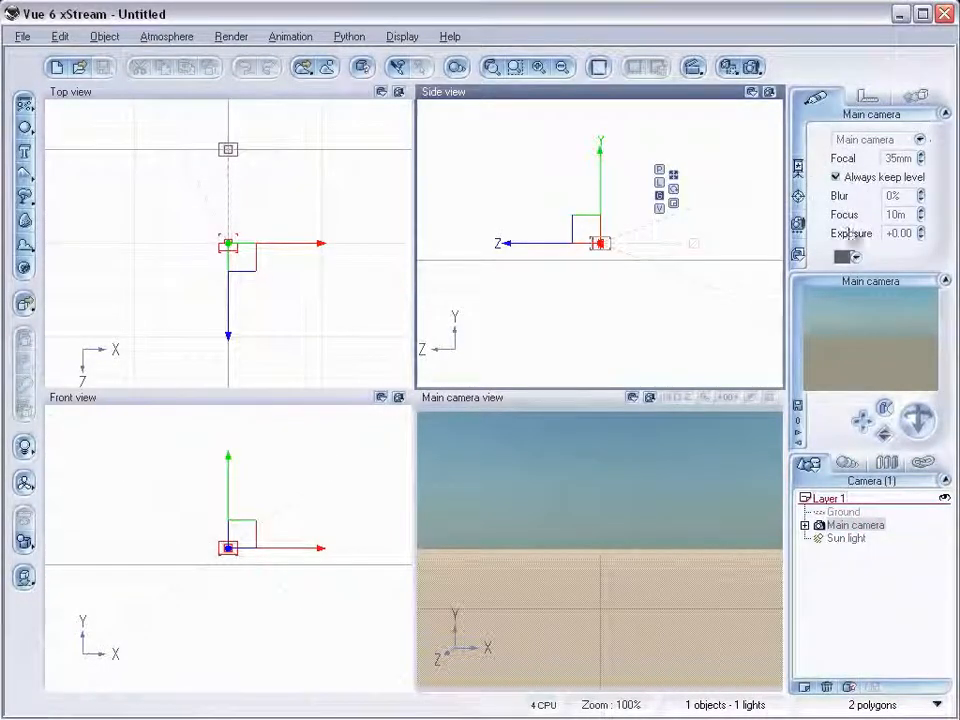
{"action": "right_click_drag", "start_coordinate": [304, 180], "coordinate": [322, 264]}
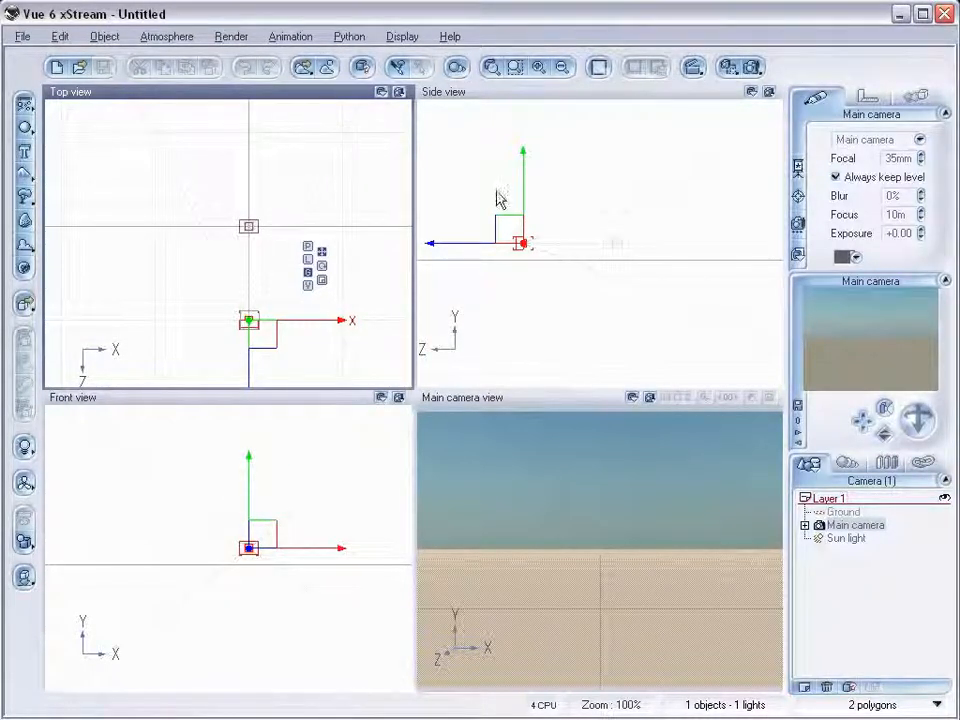
{"action": "left_click", "coordinate": [27, 127]}
{"action": "left_click_drag", "start_coordinate": [226, 258], "coordinate": [299, 174]}
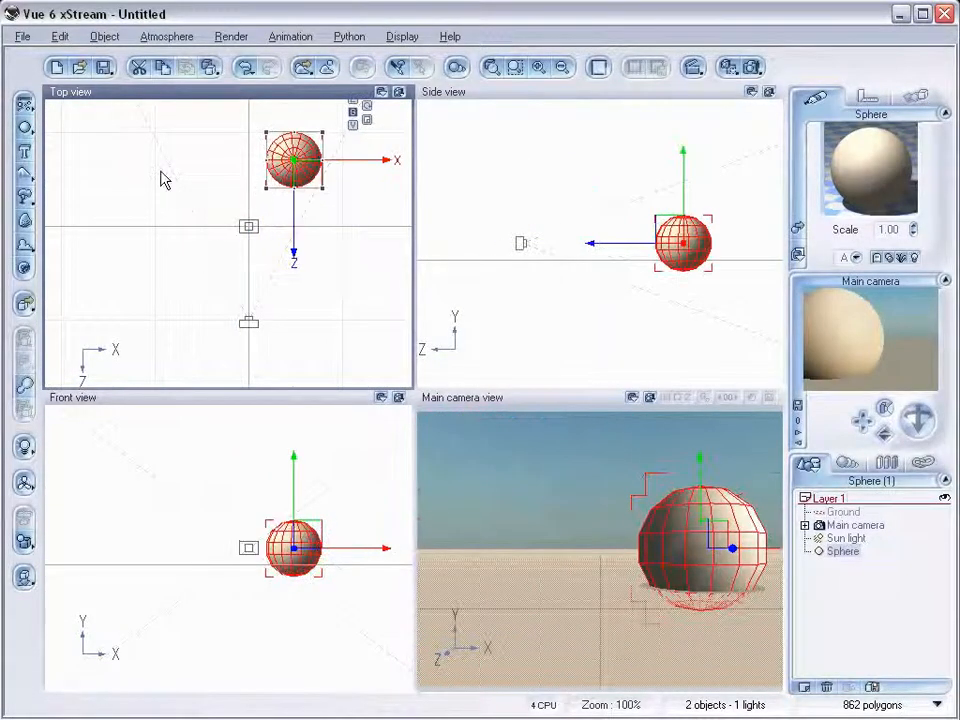
{"action": "left_click", "coordinate": [25, 125]}
{"action": "left_click_drag", "start_coordinate": [244, 259], "coordinate": [222, 294]}
{"action": "left_click", "coordinate": [25, 125]}
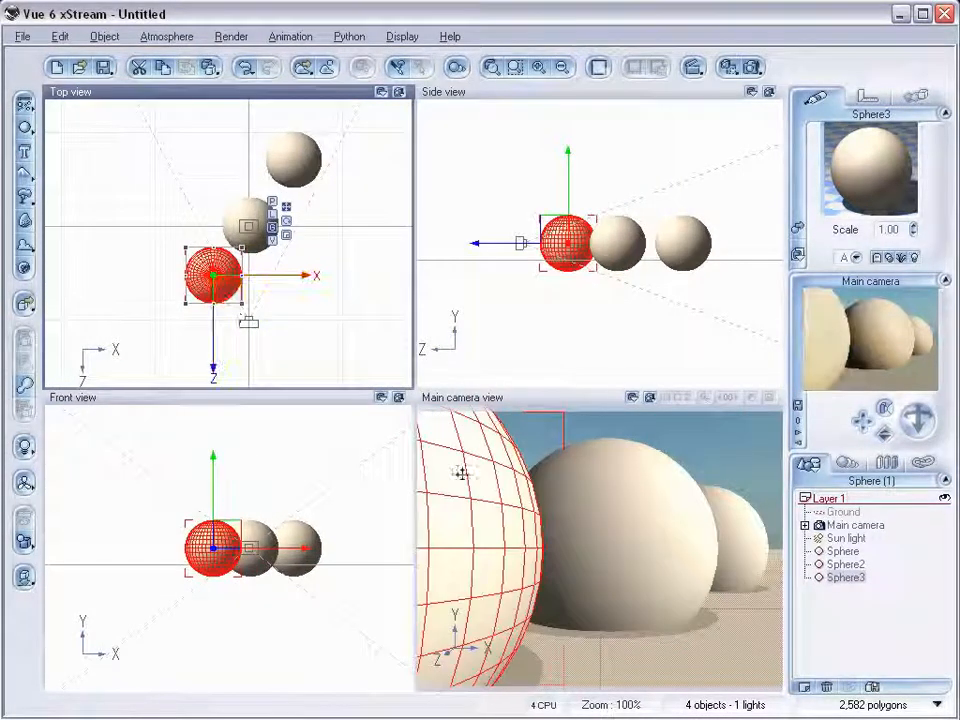
Step: Render the three spheres to screen at 640x480 in Preview quality, then close the render display
{"action": "left_click", "coordinate": [752, 67]}
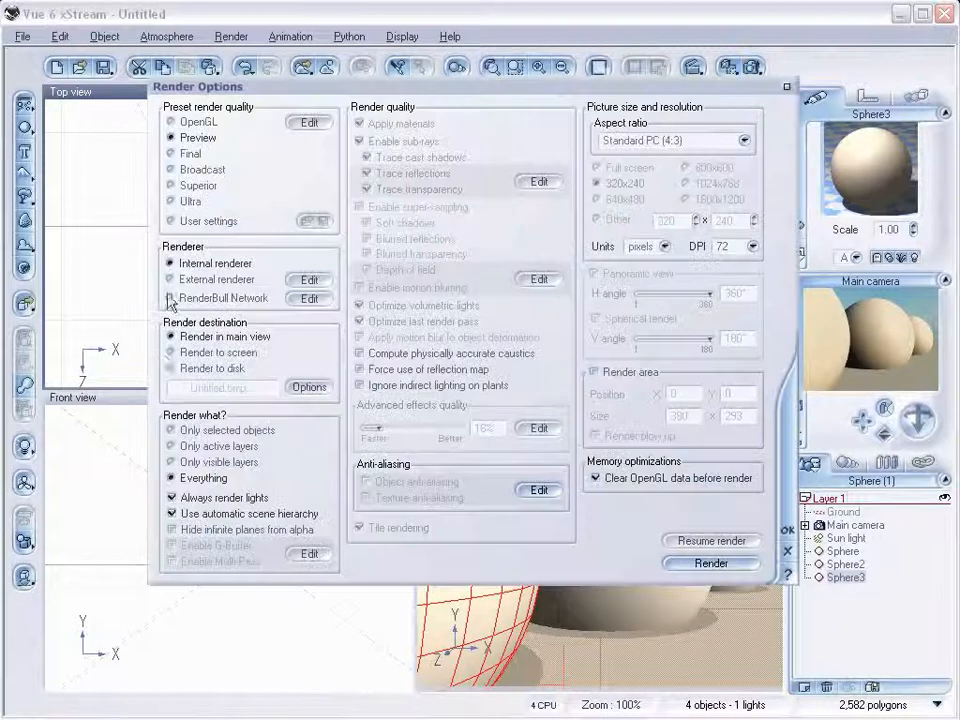
{"action": "left_click", "coordinate": [173, 352]}
{"action": "left_click", "coordinate": [598, 199]}
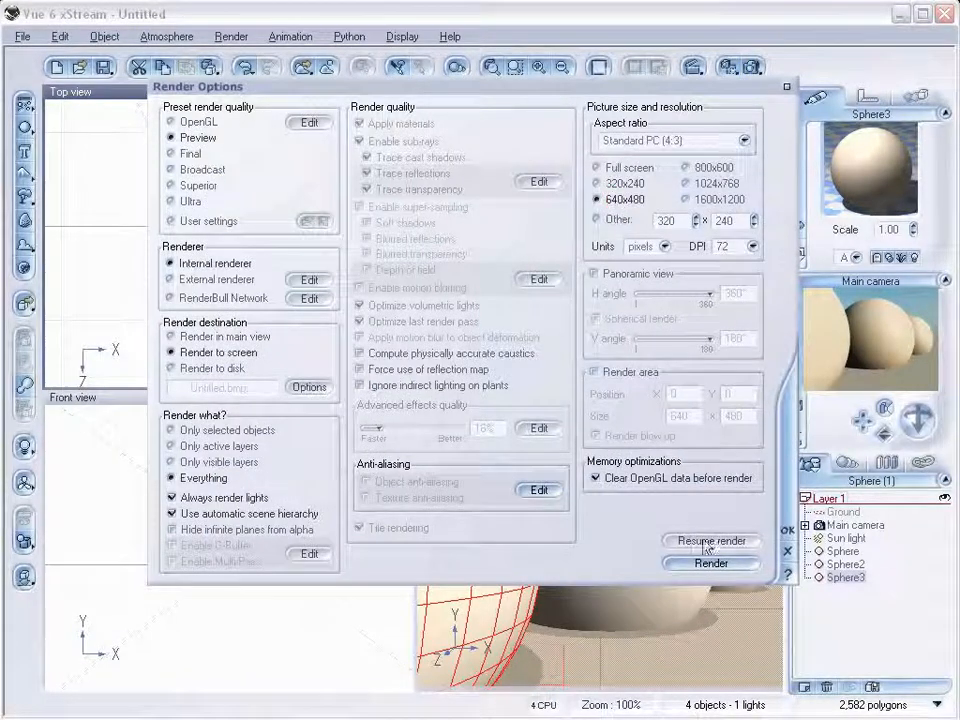
{"action": "left_click", "coordinate": [711, 564]}
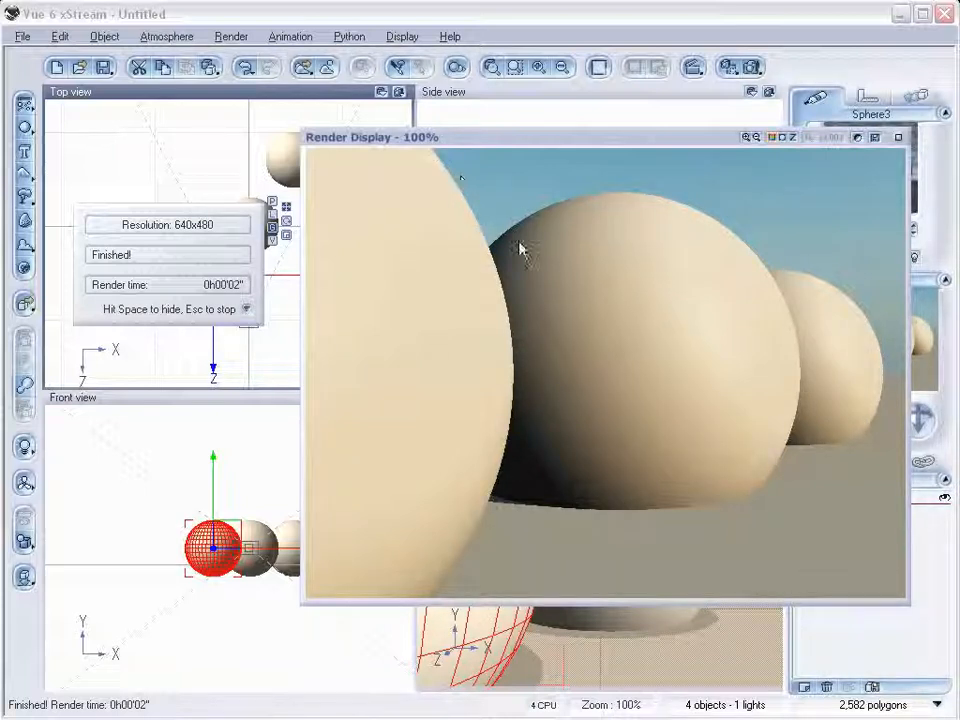
{"action": "left_click", "coordinate": [898, 137]}
Step: Set the main camera's blur to 6%
{"action": "left_click", "coordinate": [866, 527]}
{"action": "right_click_drag", "start_coordinate": [720, 300], "coordinate": [656, 298]}
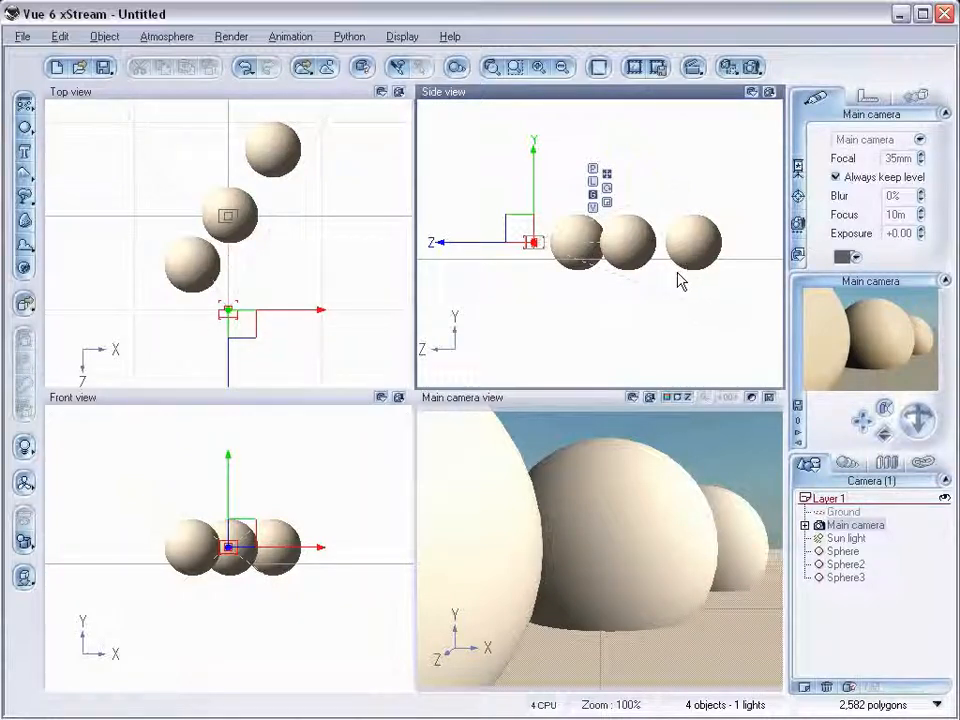
{"action": "scroll", "coordinate": [576, 276], "scroll_direction": "up", "scroll_amount": 3}
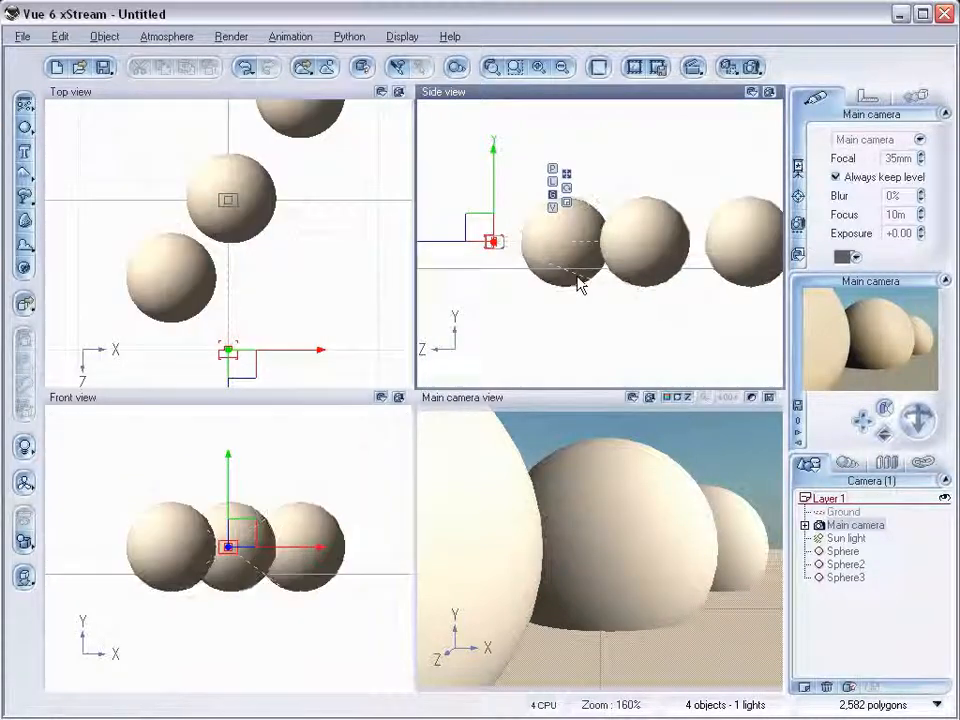
{"action": "left_click", "coordinate": [921, 196]}
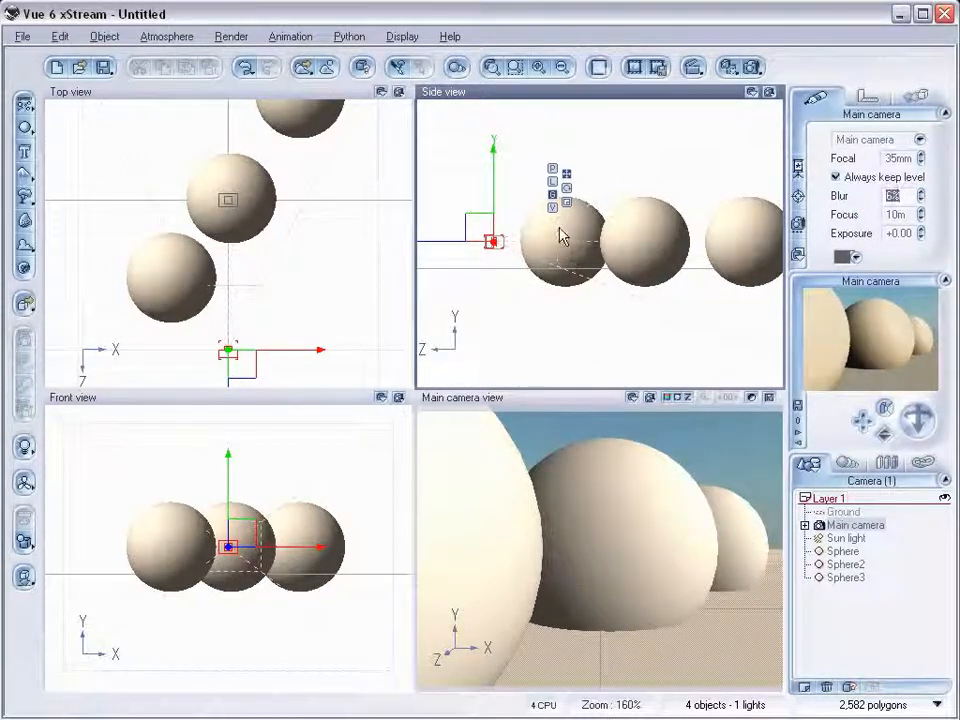
{"action": "right_click_drag", "start_coordinate": [724, 182], "coordinate": [536, 208]}
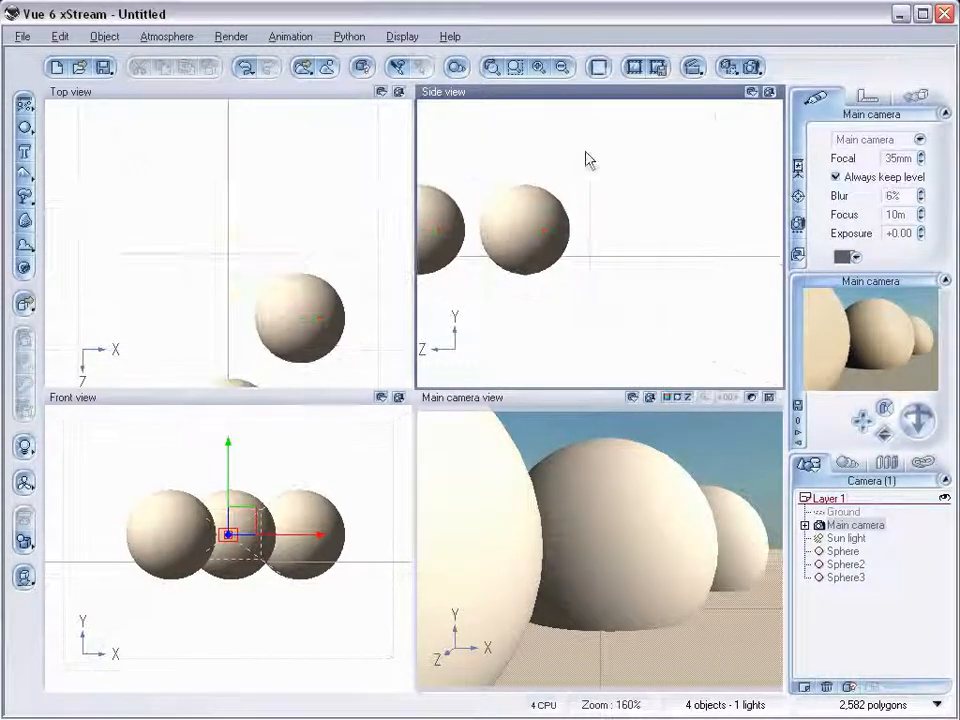
Step: Set the main camera's blur to 11%
{"action": "right_click_drag", "start_coordinate": [562, 293], "coordinate": [662, 210]}
{"action": "scroll", "coordinate": [709, 229], "scroll_direction": "down", "scroll_amount": 3}
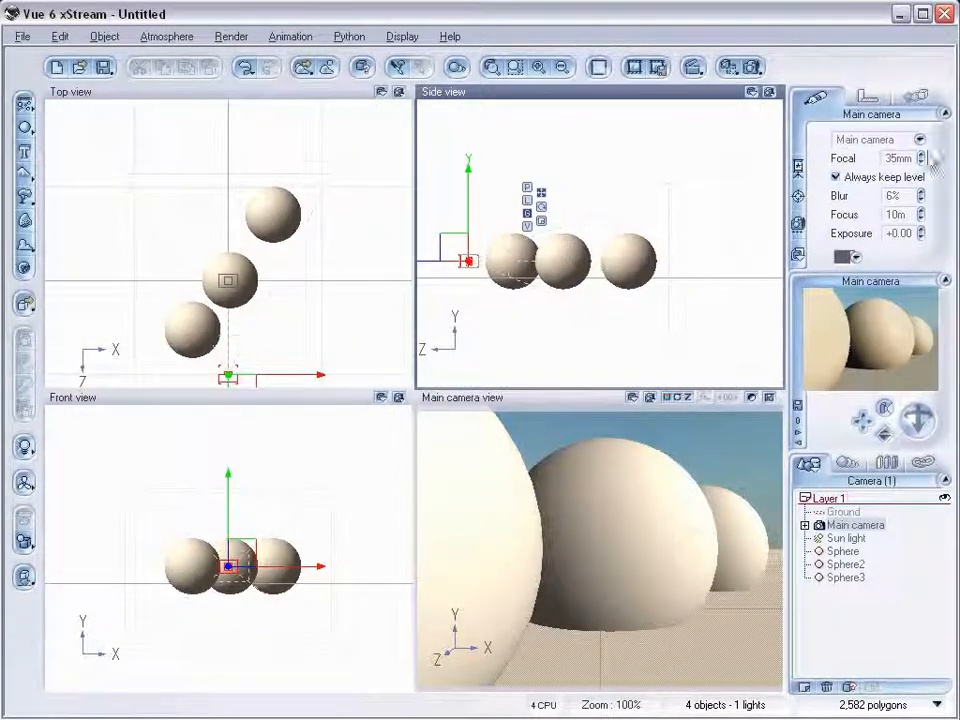
{"action": "left_click_drag", "start_coordinate": [918, 196], "coordinate": [921, 205]}
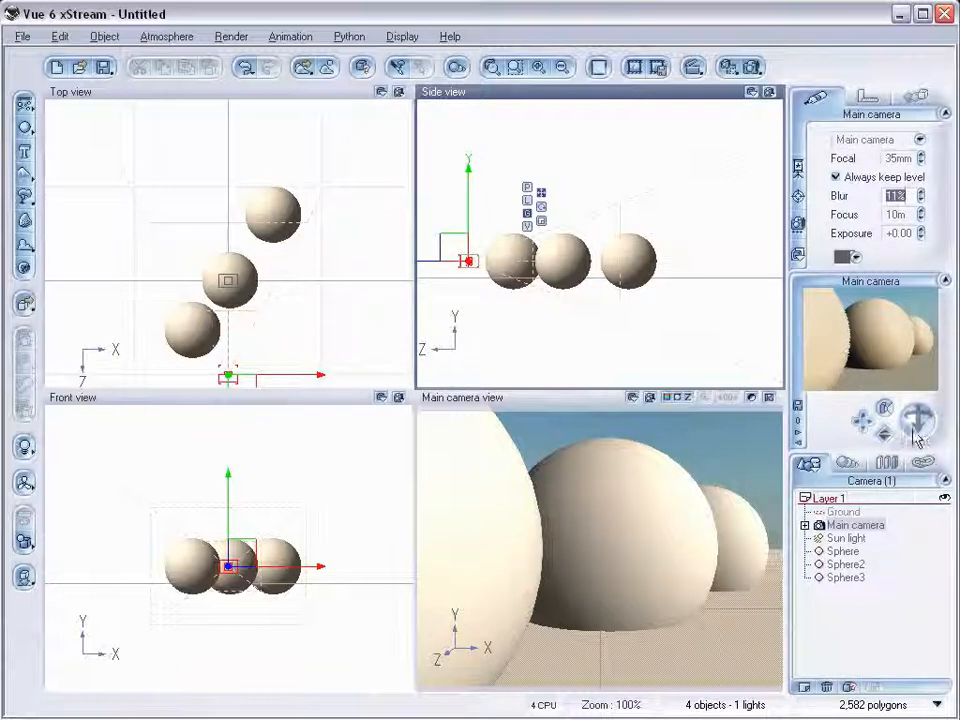
Step: Try focal lengths of 43 mm and 100 mm on the main camera
{"action": "left_click", "coordinate": [921, 155]}
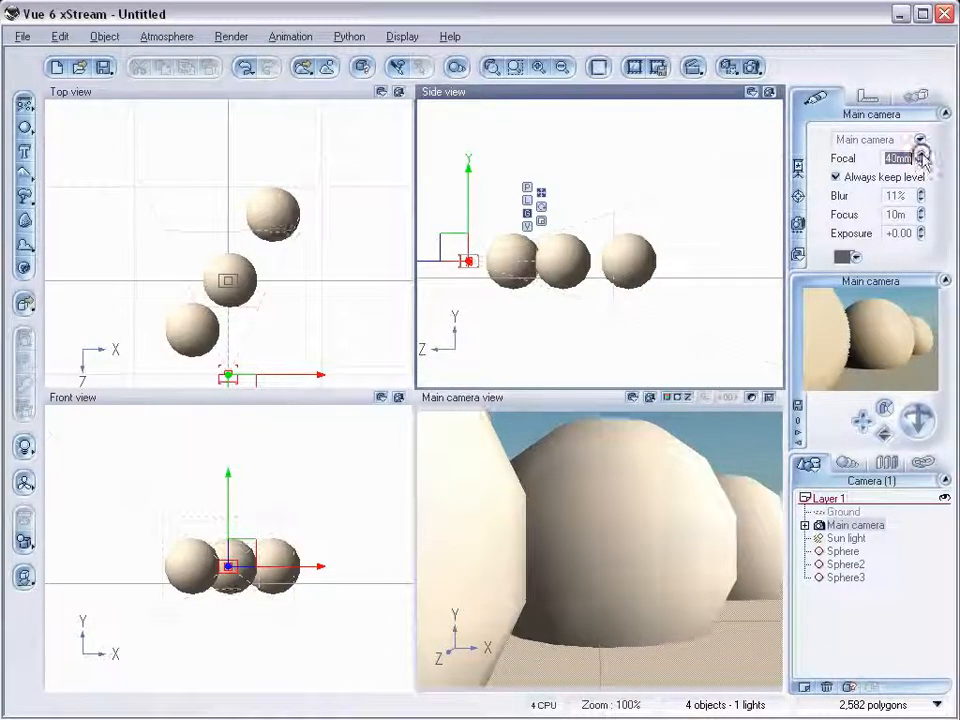
{"action": "left_click", "coordinate": [921, 155]}
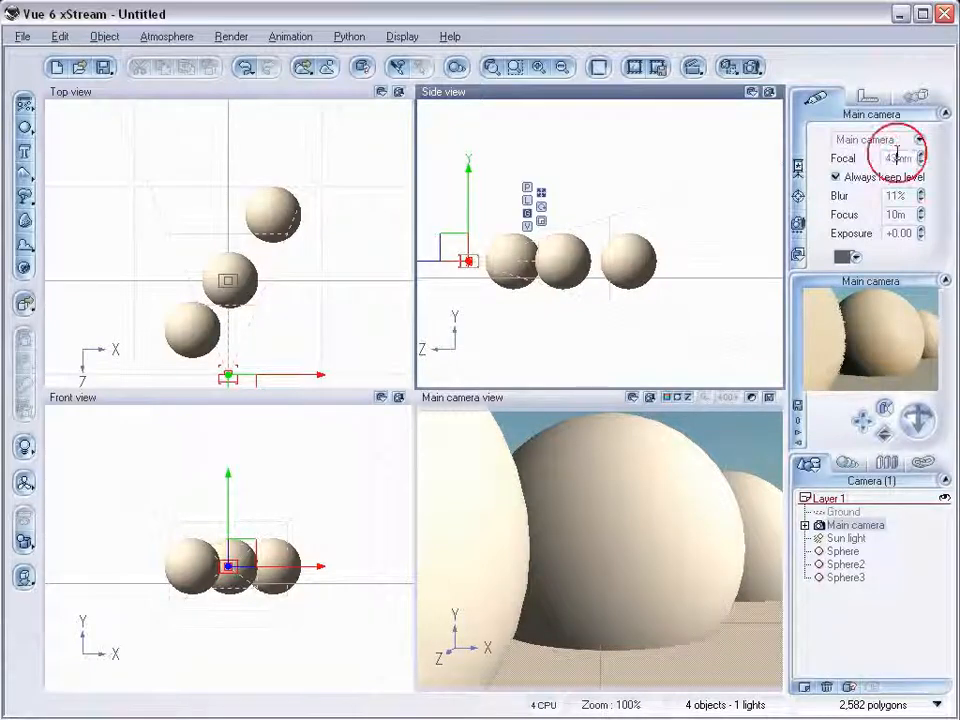
{"action": "type", "text": "100m"}
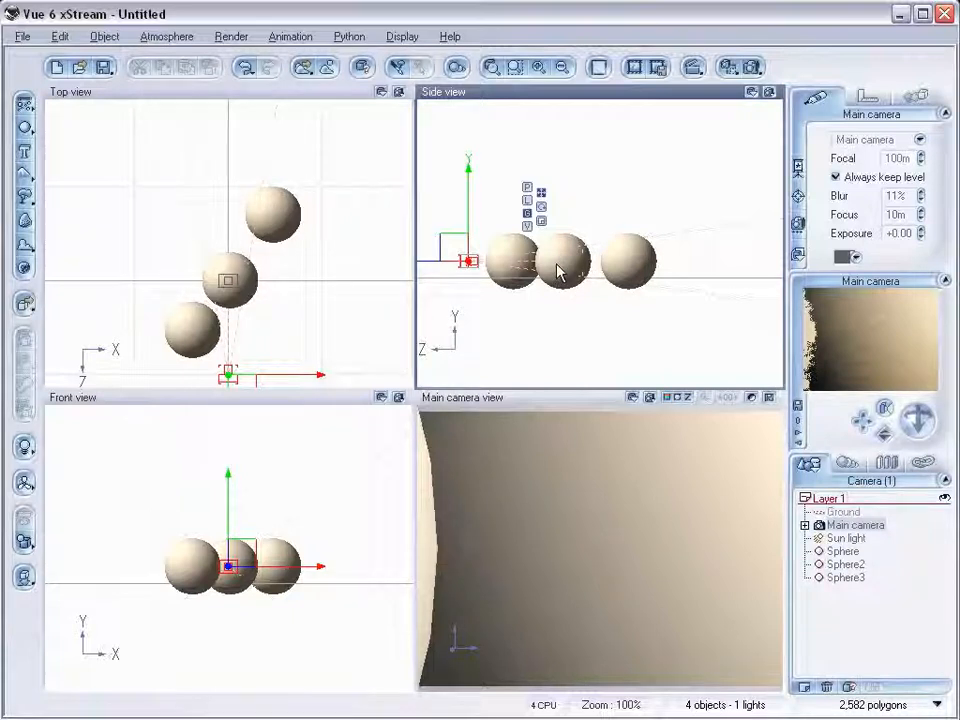
Step: Change the main camera's focal length to 28 mm and then to 55 mm
{"action": "double_click", "coordinate": [899, 157]}
{"action": "type", "text": "28mm"}
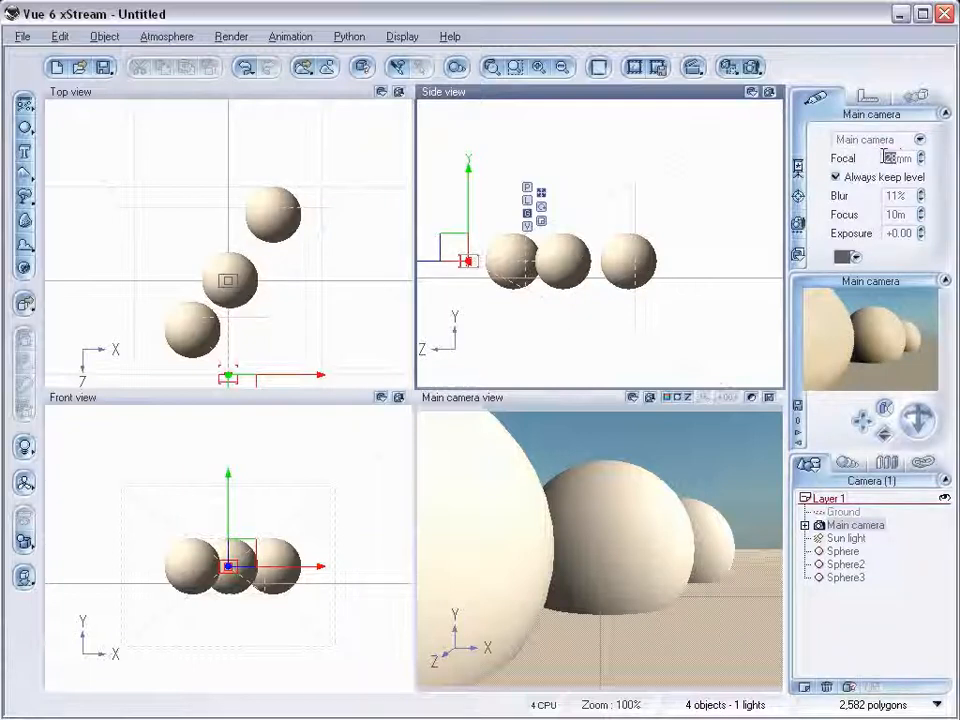
{"action": "type", "text": "55"}
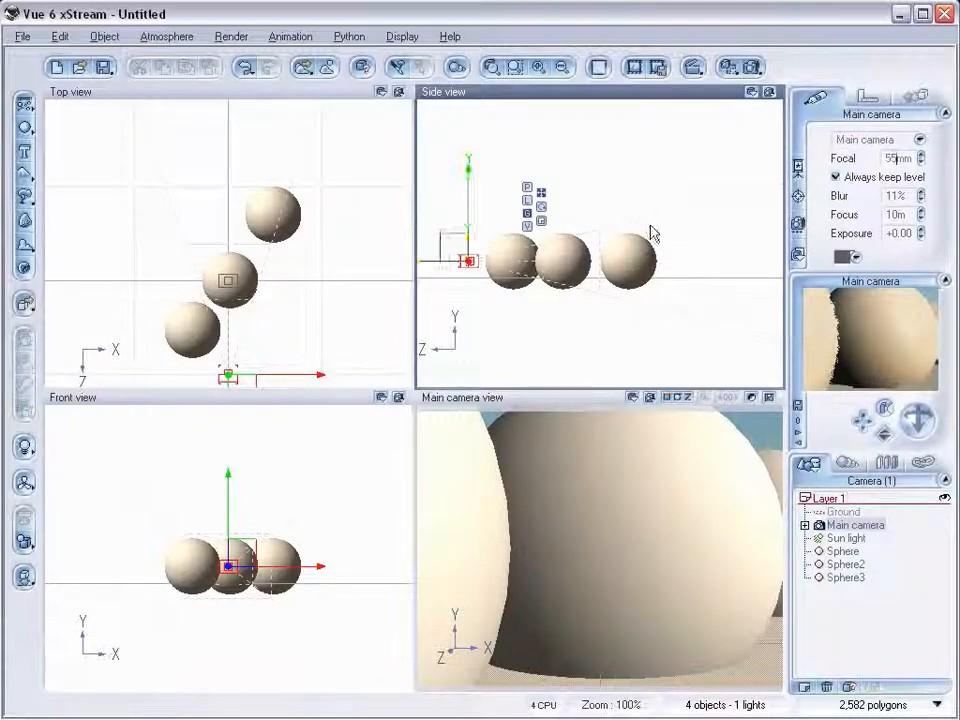
Step: Switch the preset render quality to Final, render the scene to screen at 640x480, and close the render display
{"action": "left_click", "coordinate": [750, 68]}
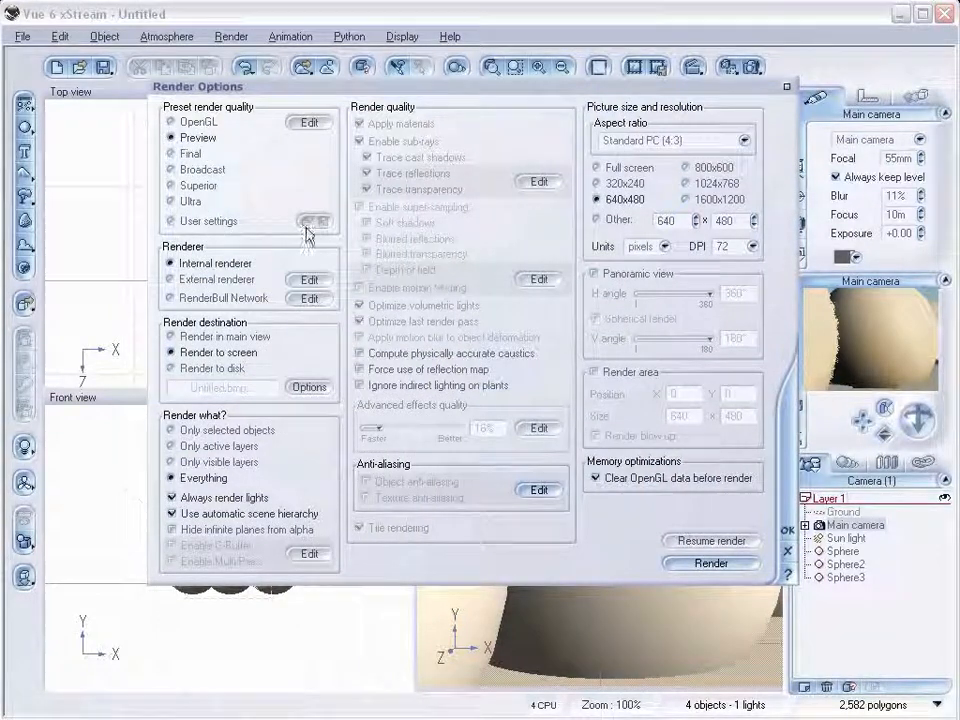
{"action": "left_click", "coordinate": [188, 155]}
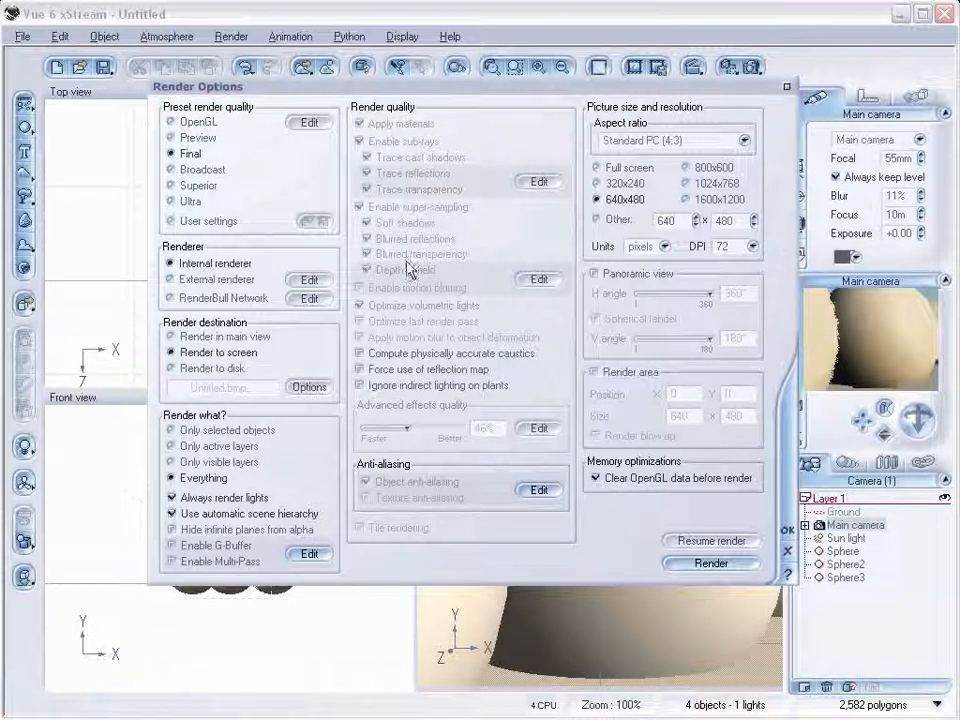
{"action": "left_click", "coordinate": [789, 528]}
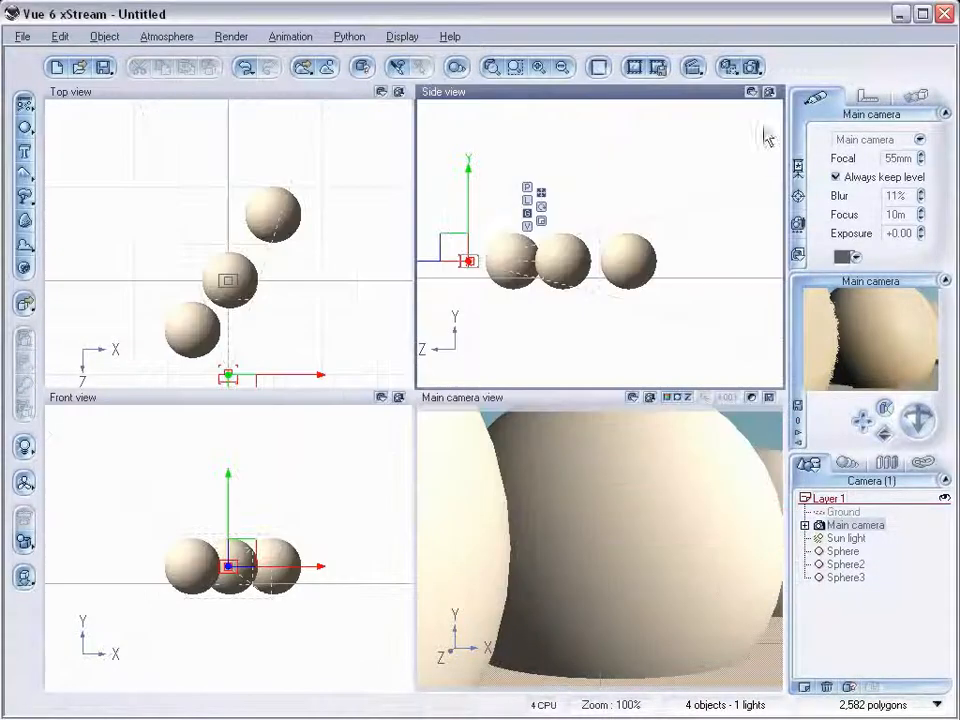
{"action": "left_click", "coordinate": [755, 68]}
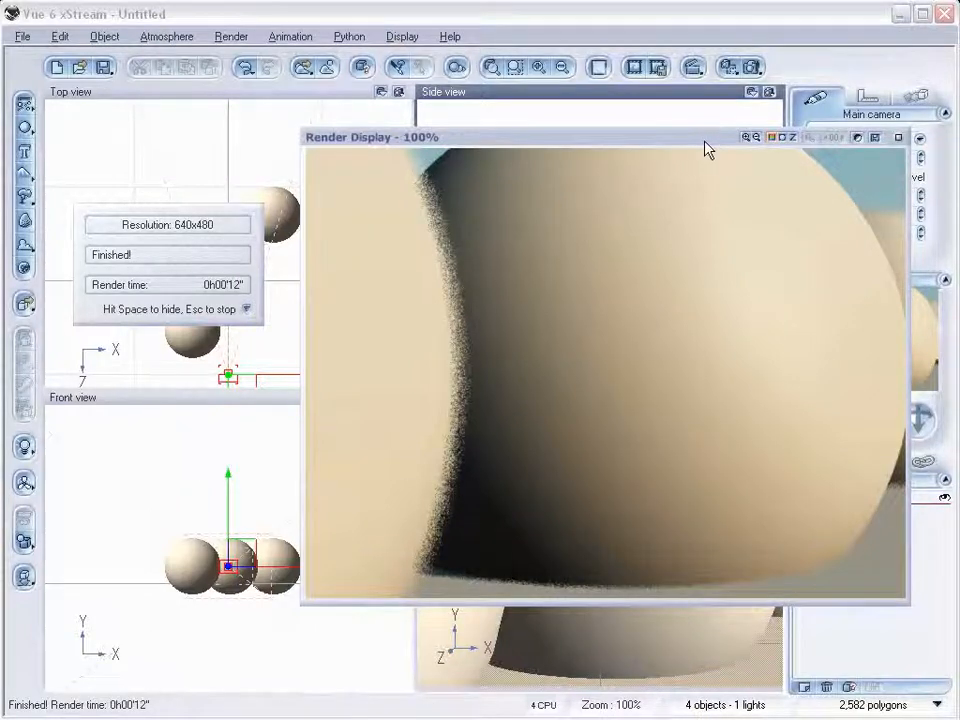
{"action": "left_click_drag", "start_coordinate": [706, 139], "coordinate": [611, 132]}
{"action": "left_click", "coordinate": [806, 131]}
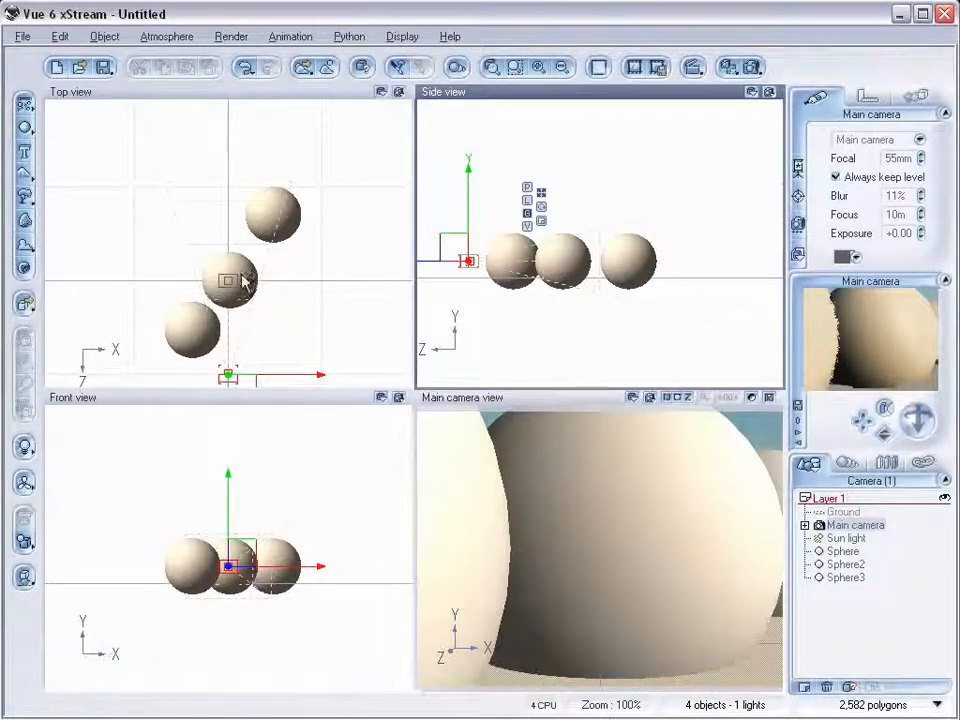
Step: Add a fourth sphere, shrink it to a small ball, and place it just behind the middle sphere in the top view
{"action": "right_click_drag", "start_coordinate": [333, 264], "coordinate": [383, 226]}
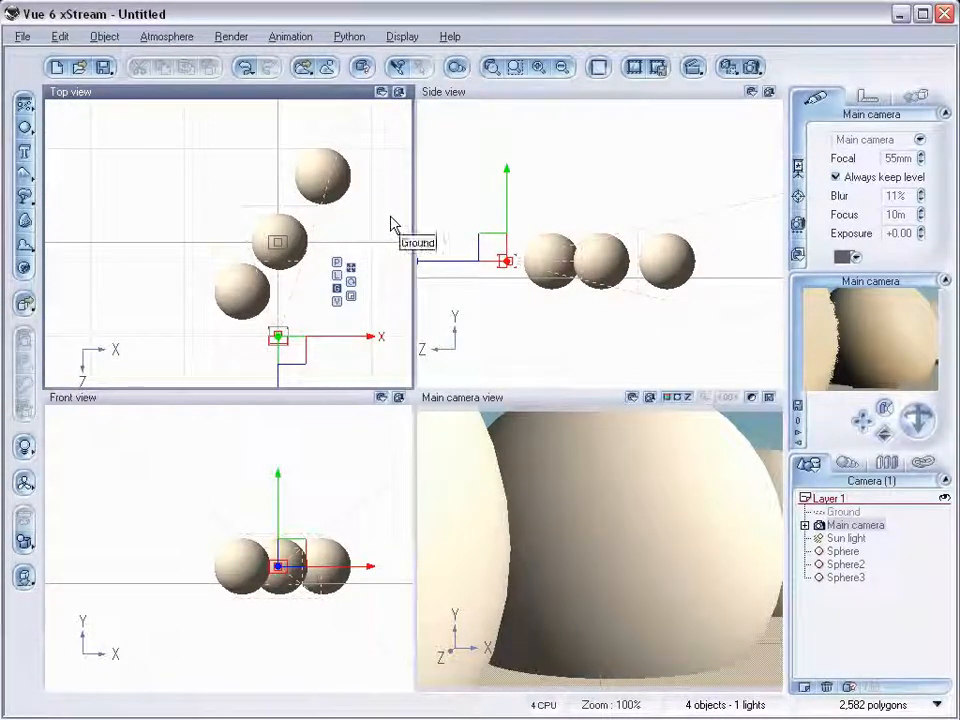
{"action": "left_click", "coordinate": [24, 127]}
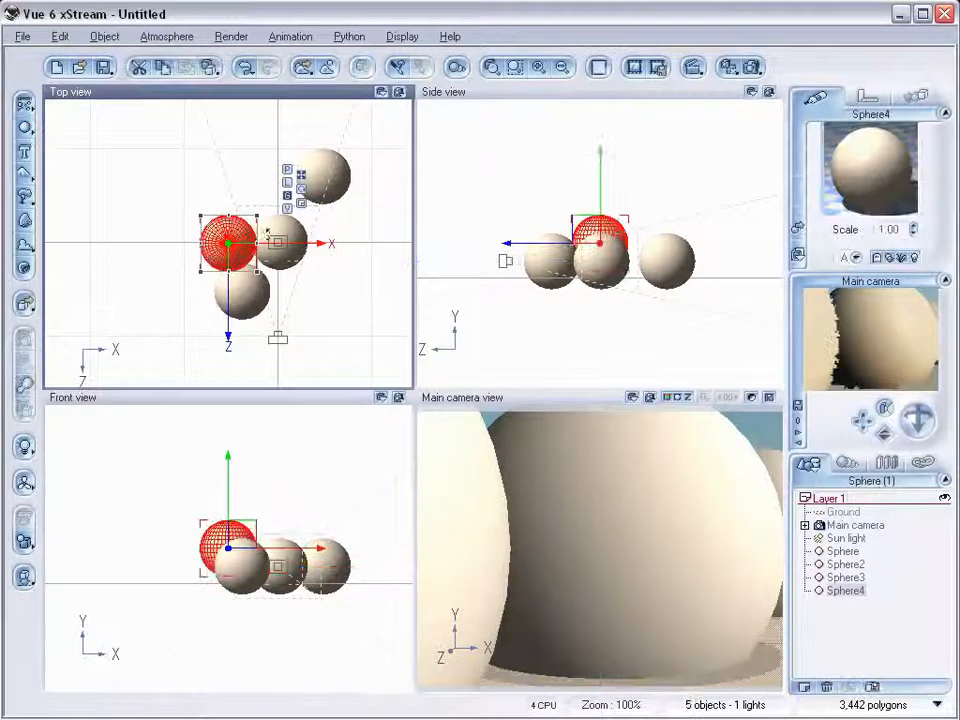
{"action": "left_click_drag", "start_coordinate": [257, 216], "coordinate": [209, 264]}
{"action": "left_click", "coordinate": [265, 250], "text": "shift"}
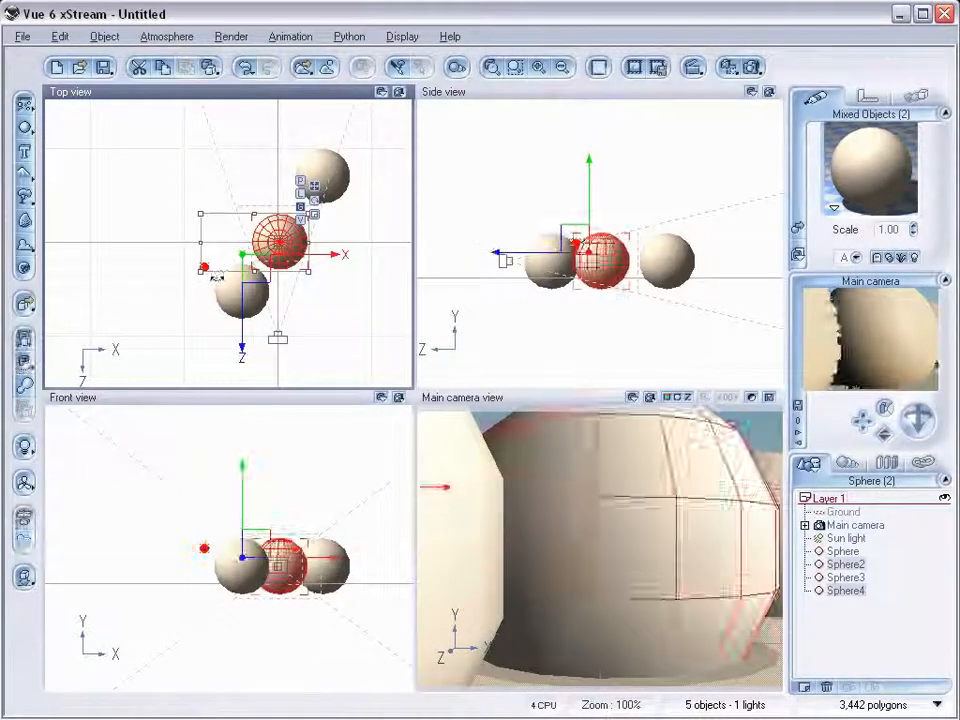
{"action": "left_click", "coordinate": [286, 313]}
{"action": "left_click", "coordinate": [204, 268]}
{"action": "left_click_drag", "start_coordinate": [225, 279], "coordinate": [282, 229]}
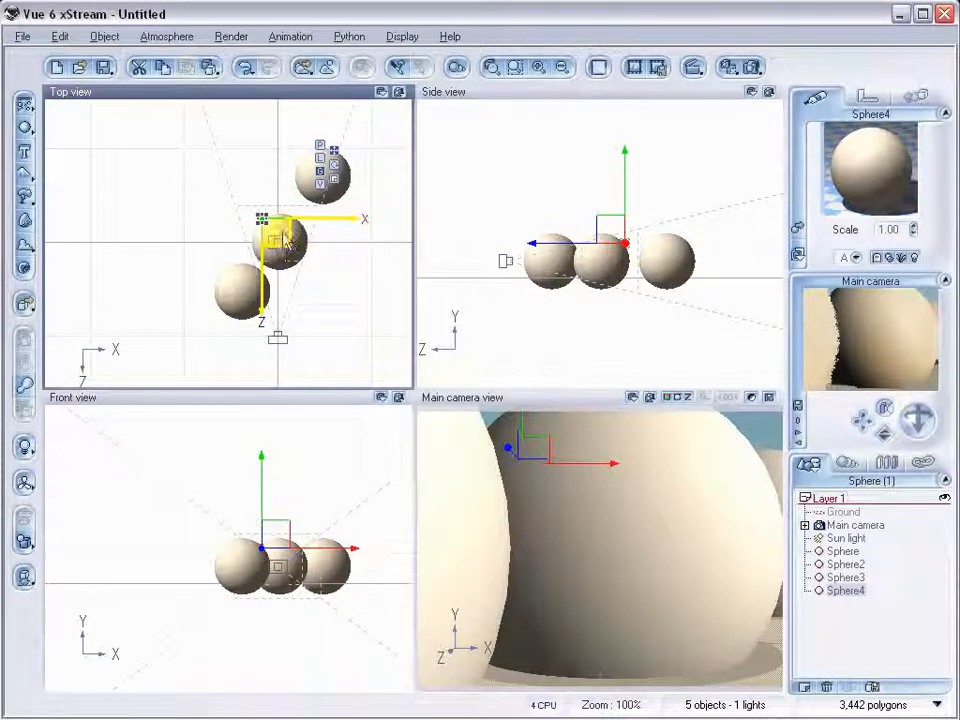
Step: Duplicate the small sphere into a cluster of four behind the middle sphere, then deselect everything
{"action": "key", "text": "ctrl+d"}
{"action": "key", "text": "ctrl+d"}
{"action": "key", "text": "ctrl+d"}
{"action": "key", "text": "ctrl+d"}
{"action": "left_click", "coordinate": [364, 268]}
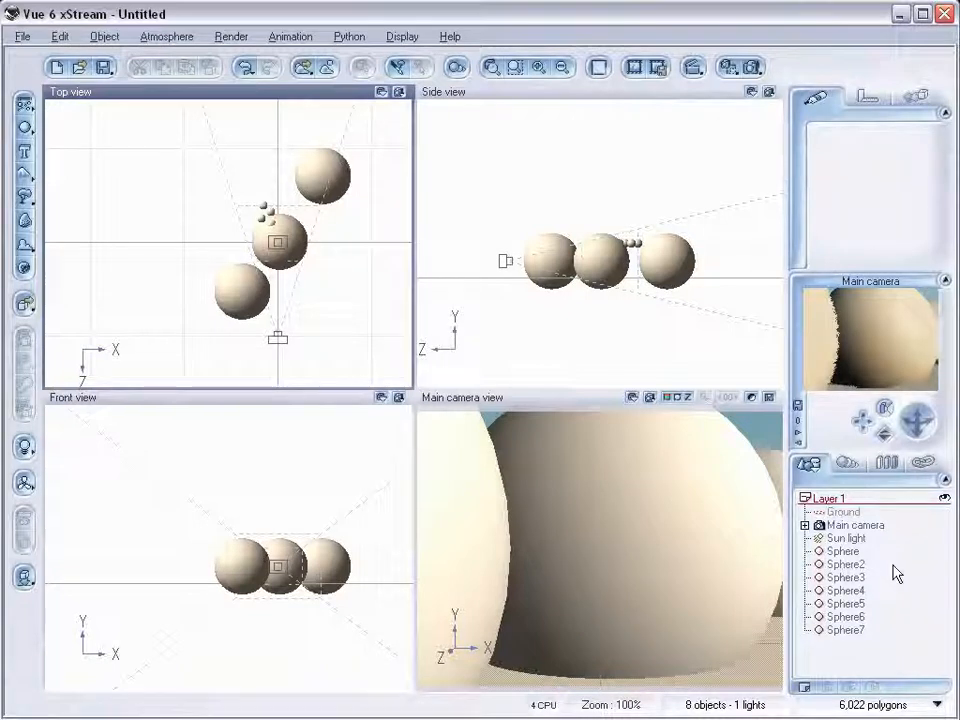
Step: Select the main camera's target and move it slightly farther from the camera along Z, toward the back of the middle sphere
{"action": "left_click", "coordinate": [850, 525]}
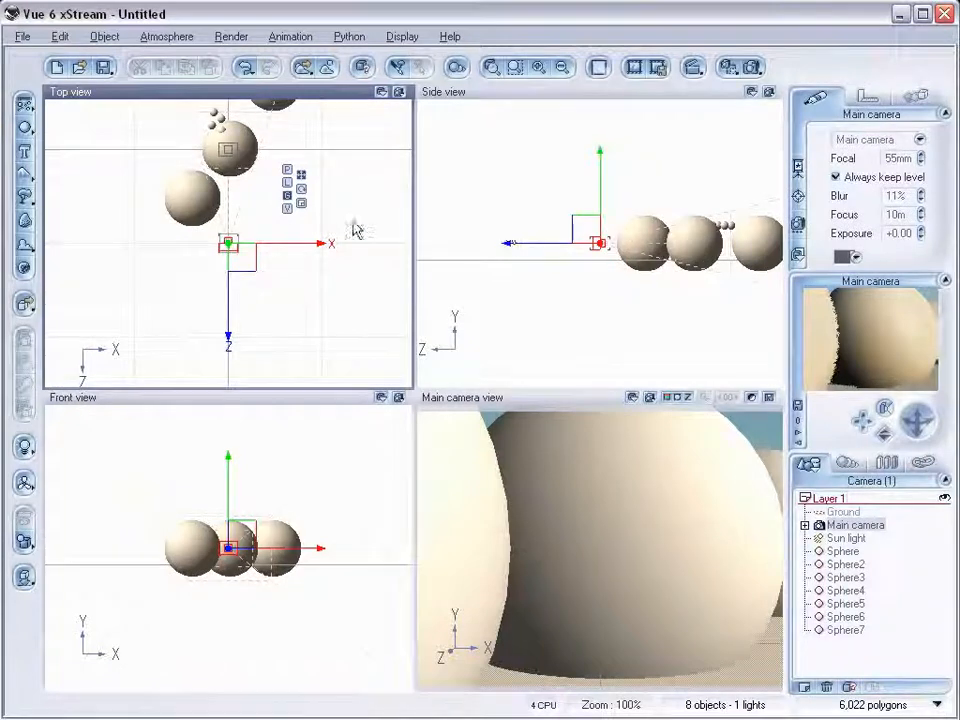
{"action": "right_click_drag", "start_coordinate": [350, 190], "coordinate": [349, 304]}
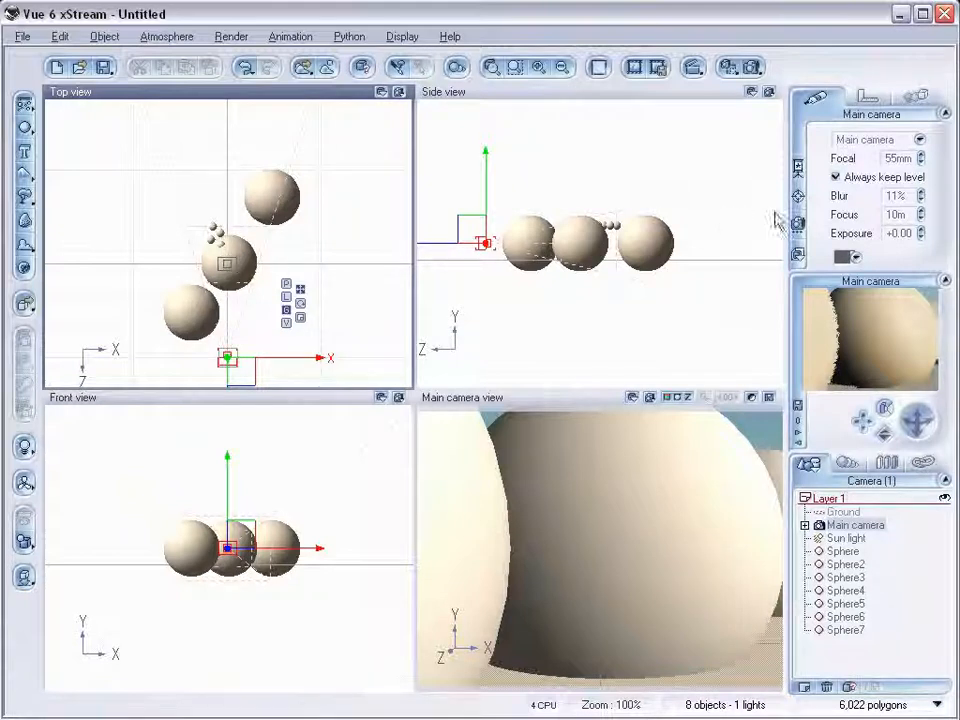
{"action": "left_click", "coordinate": [798, 200]}
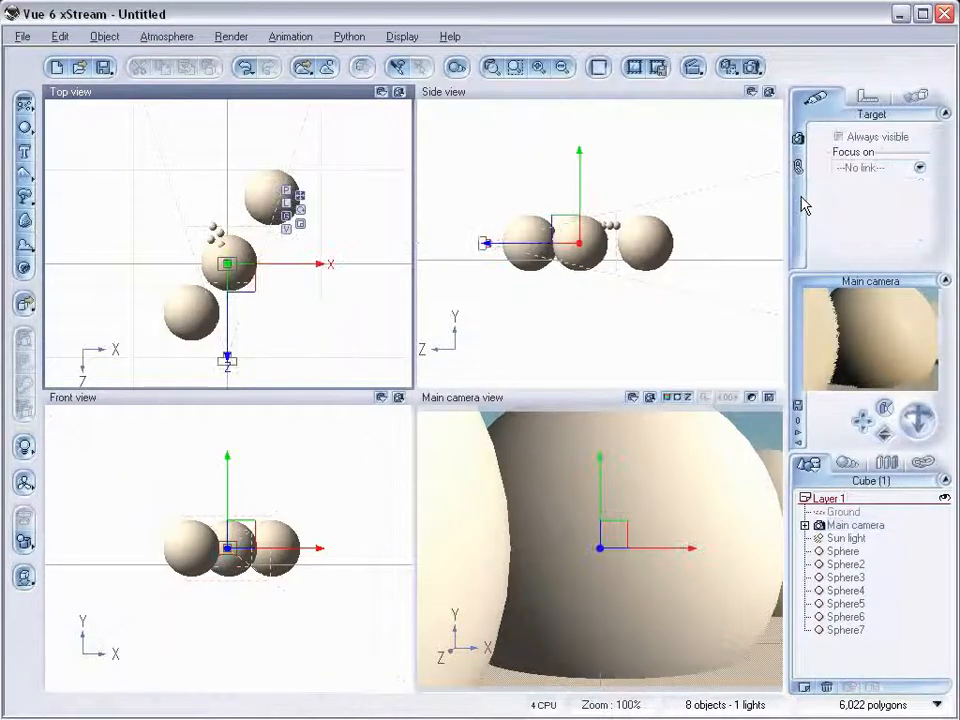
{"action": "mouse_move", "coordinate": [574, 225]}
{"action": "left_mouse_down"}
{"action": "mouse_move", "coordinate": [597, 228]}
{"action": "mouse_move", "coordinate": [585, 238]}
{"action": "mouse_move", "coordinate": [583, 223]}
{"action": "left_mouse_up"}
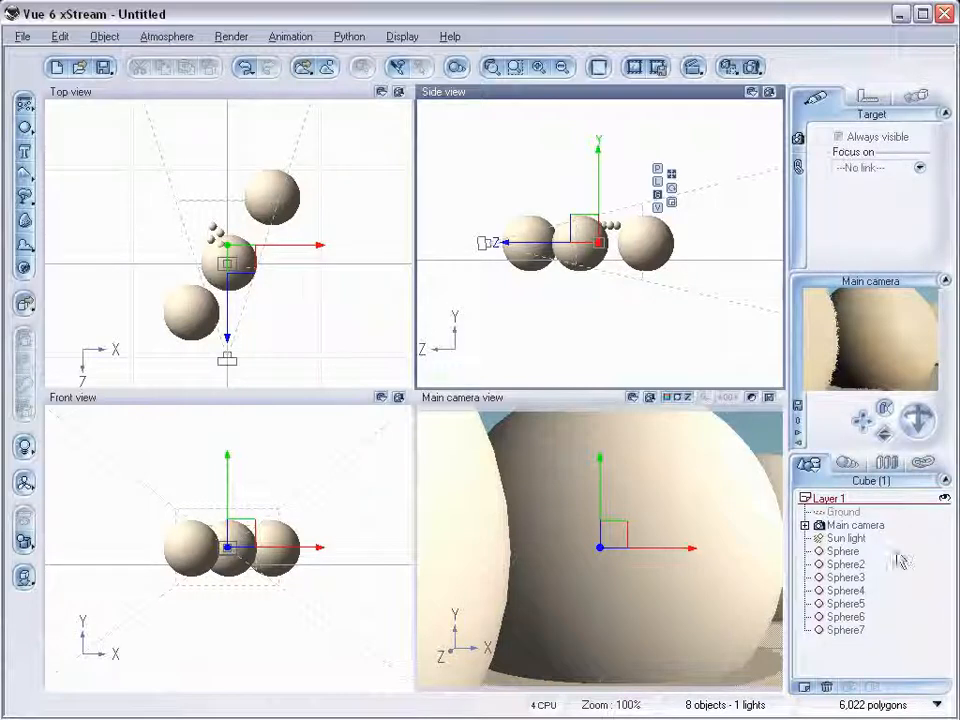
Step: Rename the small sphere Sphere6 as dof
{"action": "left_click", "coordinate": [851, 617]}
{"action": "left_click", "coordinate": [862, 619]}
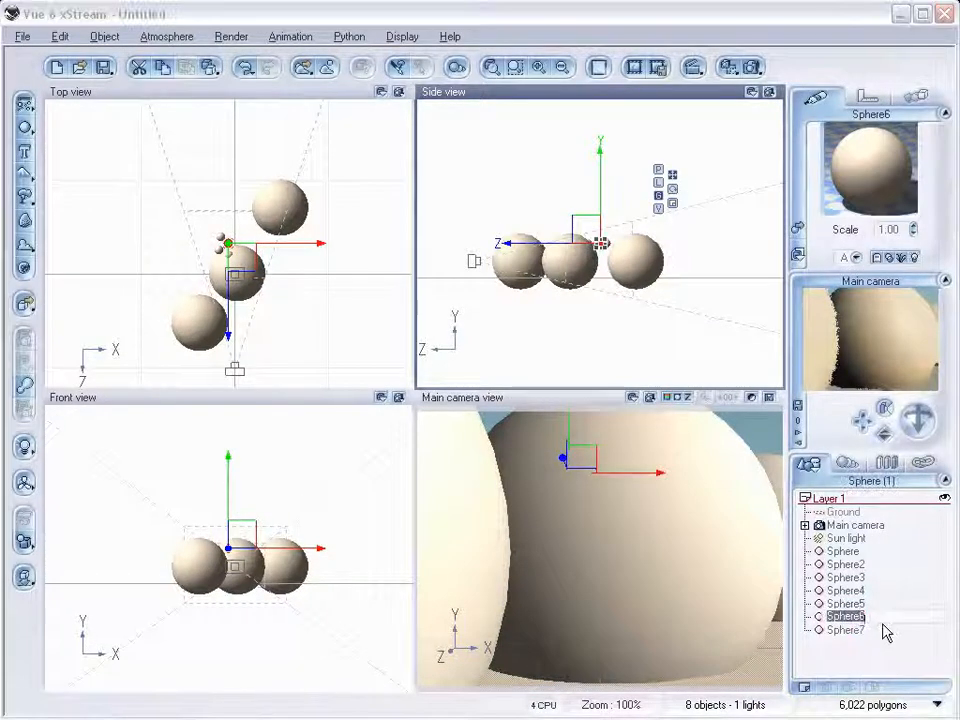
{"action": "type", "text": "dof"}
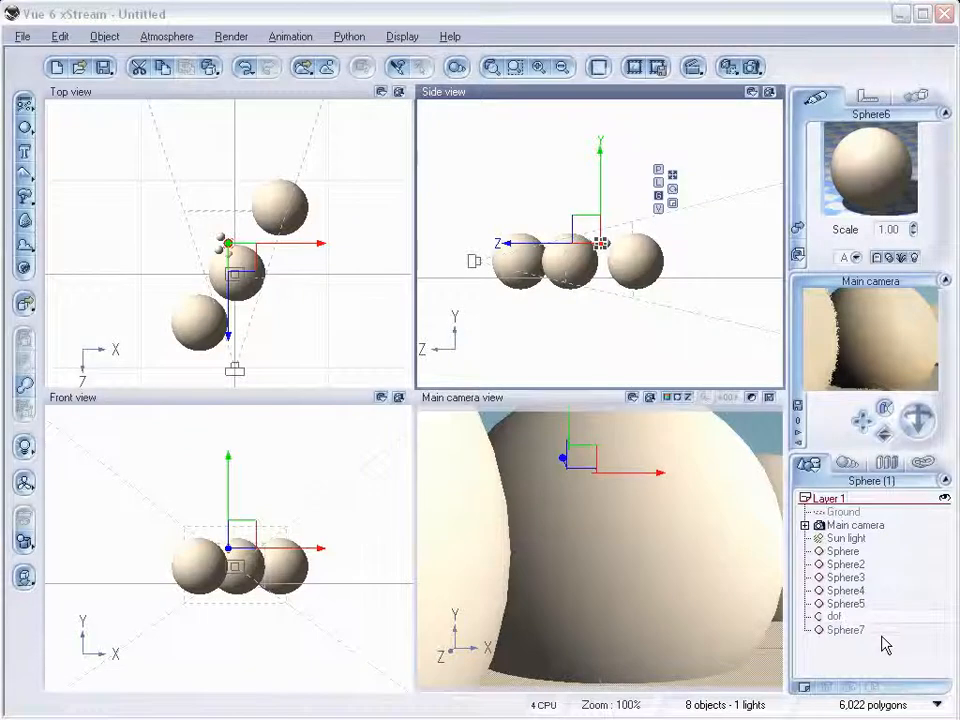
{"action": "left_click", "coordinate": [883, 628]}
Step: Link the main camera target's focus to the dof sphere
{"action": "left_click", "coordinate": [836, 615]}
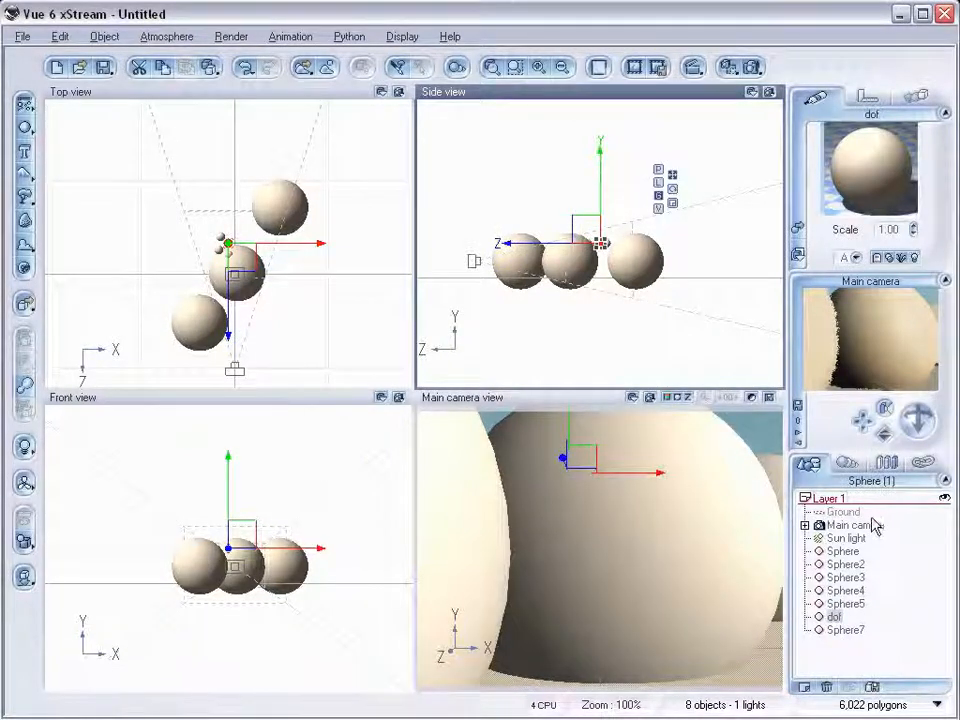
{"action": "left_click", "coordinate": [818, 525]}
{"action": "left_click", "coordinate": [791, 195]}
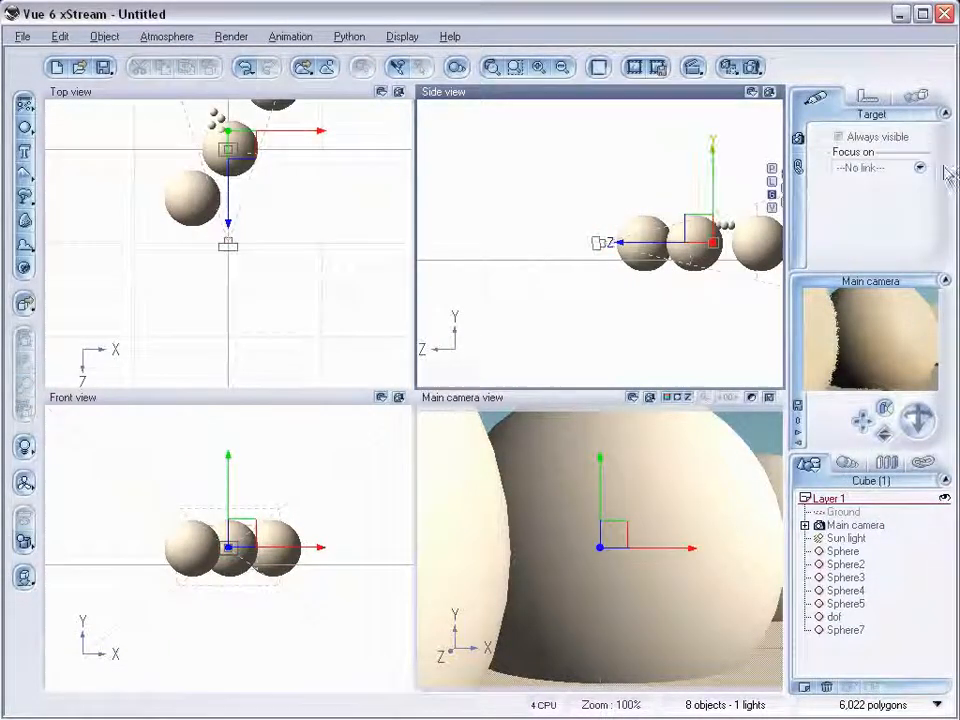
{"action": "left_click", "coordinate": [918, 169]}
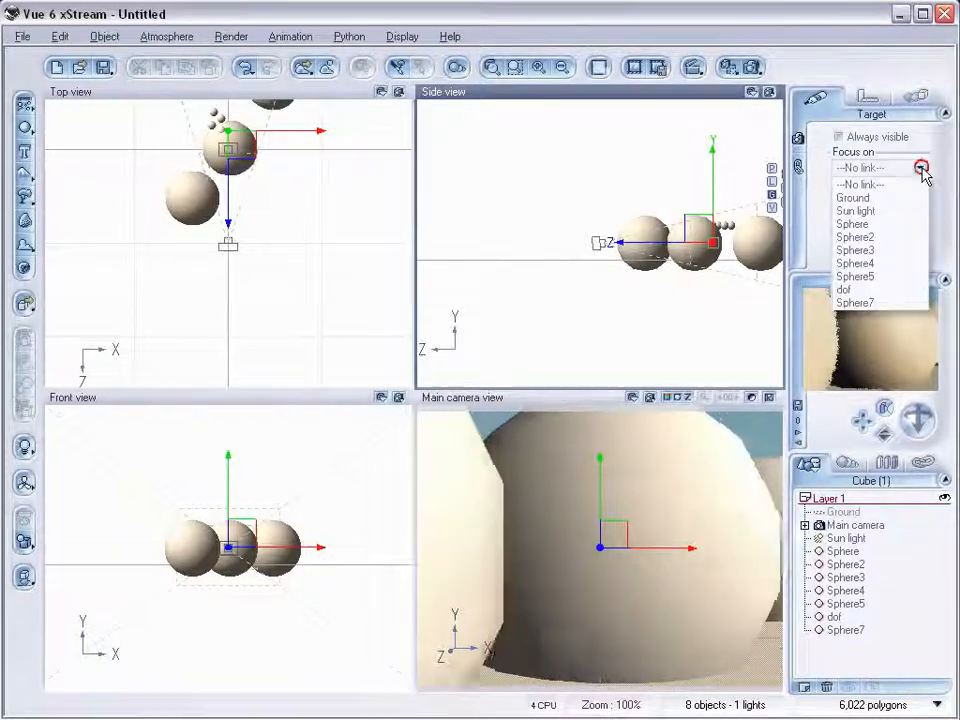
{"action": "left_click", "coordinate": [888, 290]}
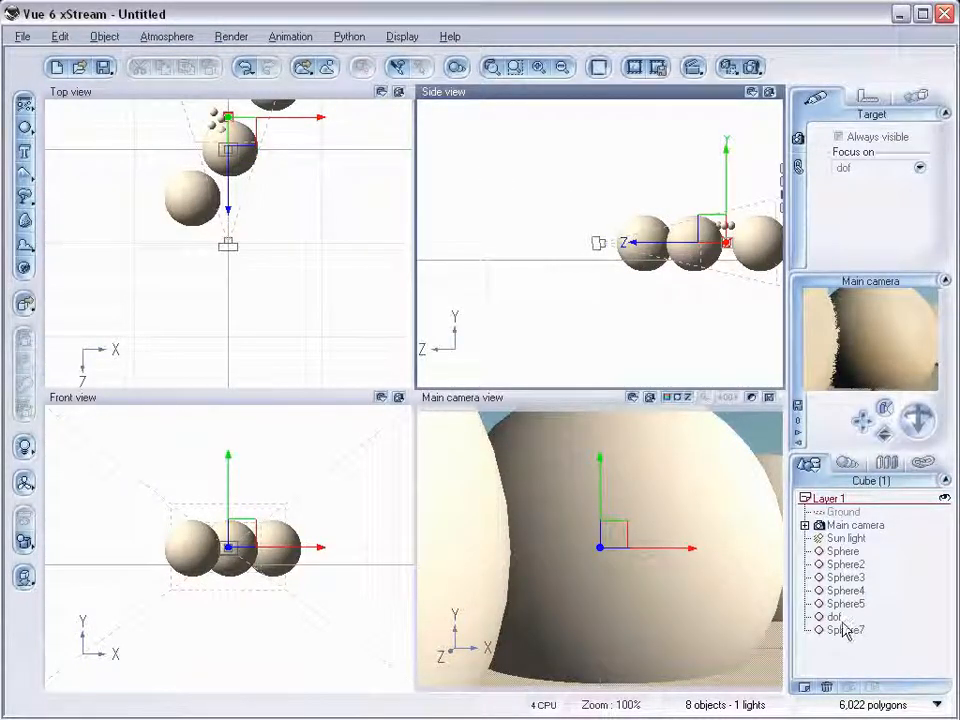
Step: Move the dof sphere back beyond the farthest large sphere and check the main camera's focus distance
{"action": "left_click", "coordinate": [699, 549]}
{"action": "left_click_drag", "start_coordinate": [230, 245], "coordinate": [229, 184]}
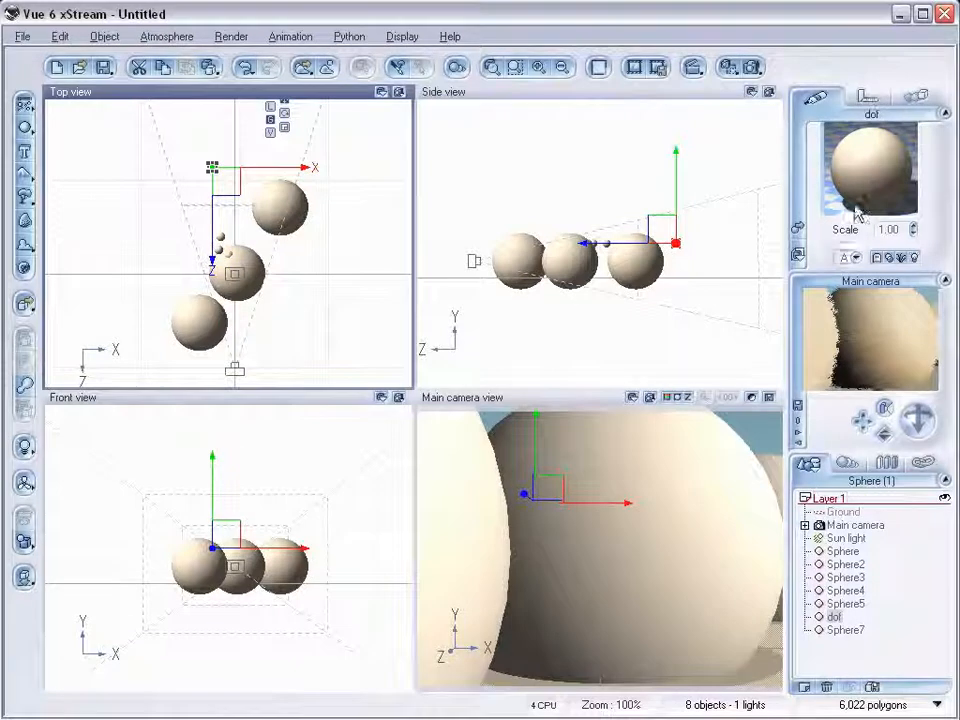
{"action": "left_click", "coordinate": [850, 525]}
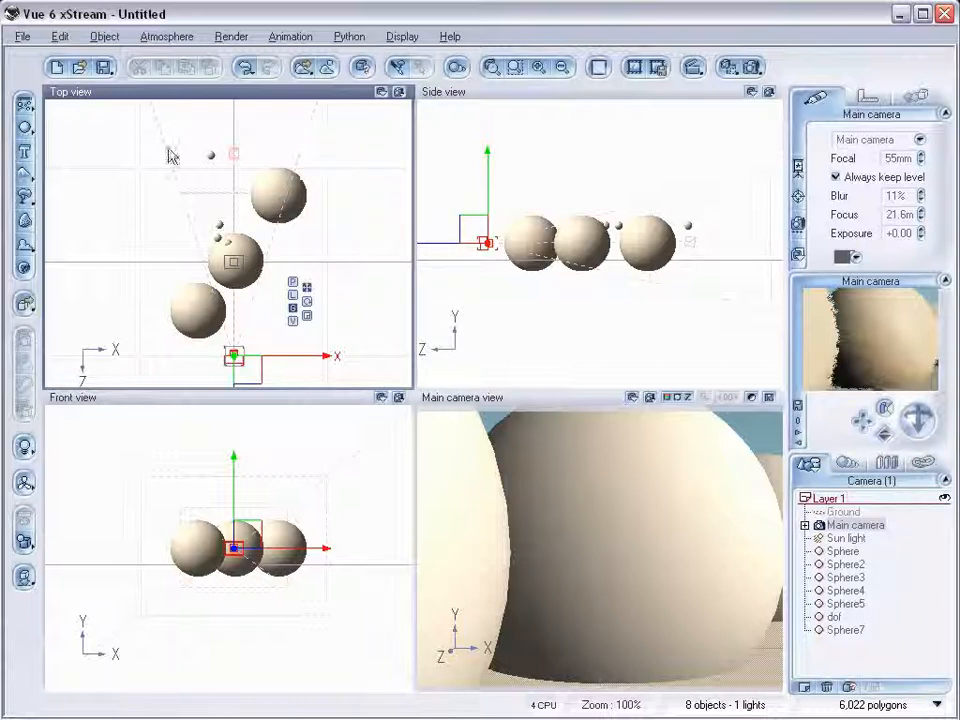
Step: Enlarge the dof sphere to about the size of the three large spheres and hide it from render
{"action": "left_click", "coordinate": [213, 157]}
{"action": "mouse_move", "coordinate": [218, 163]}
{"action": "left_mouse_down"}
{"action": "mouse_move", "coordinate": [258, 130]}
{"action": "mouse_move", "coordinate": [250, 148]}
{"action": "mouse_move", "coordinate": [193, 160]}
{"action": "mouse_move", "coordinate": [215, 160]}
{"action": "left_mouse_up"}
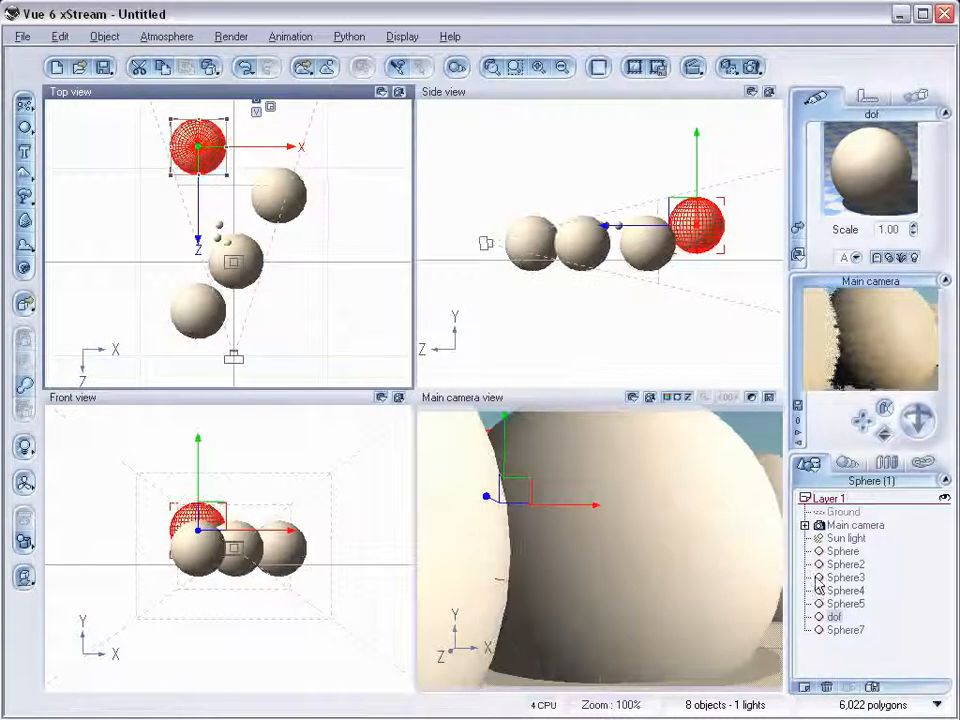
{"action": "right_click", "coordinate": [703, 224]}
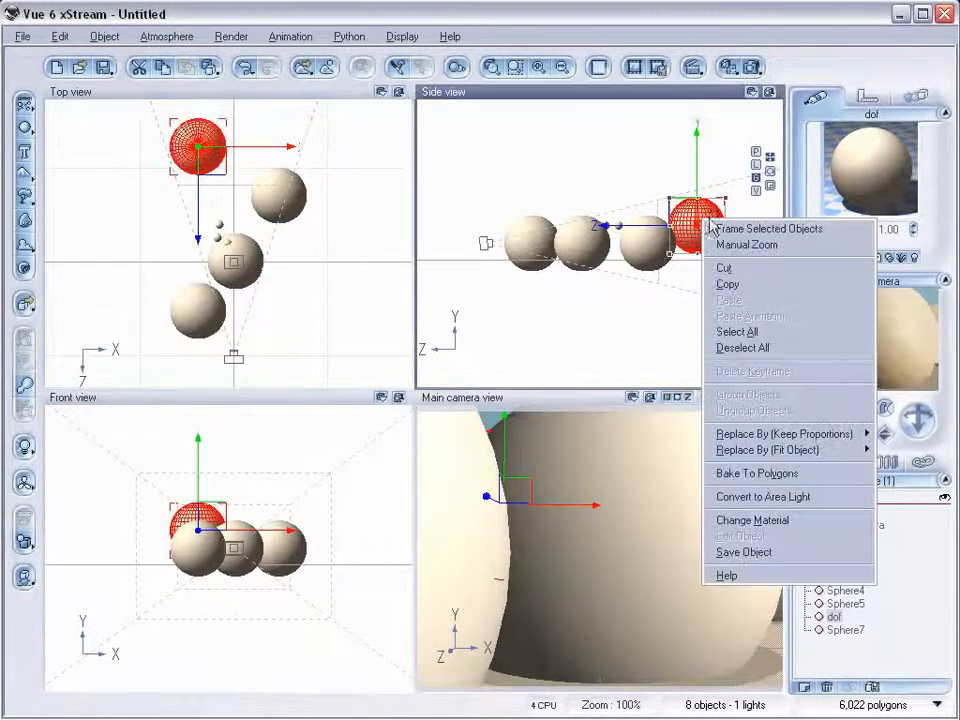
{"action": "right_click", "coordinate": [830, 616]}
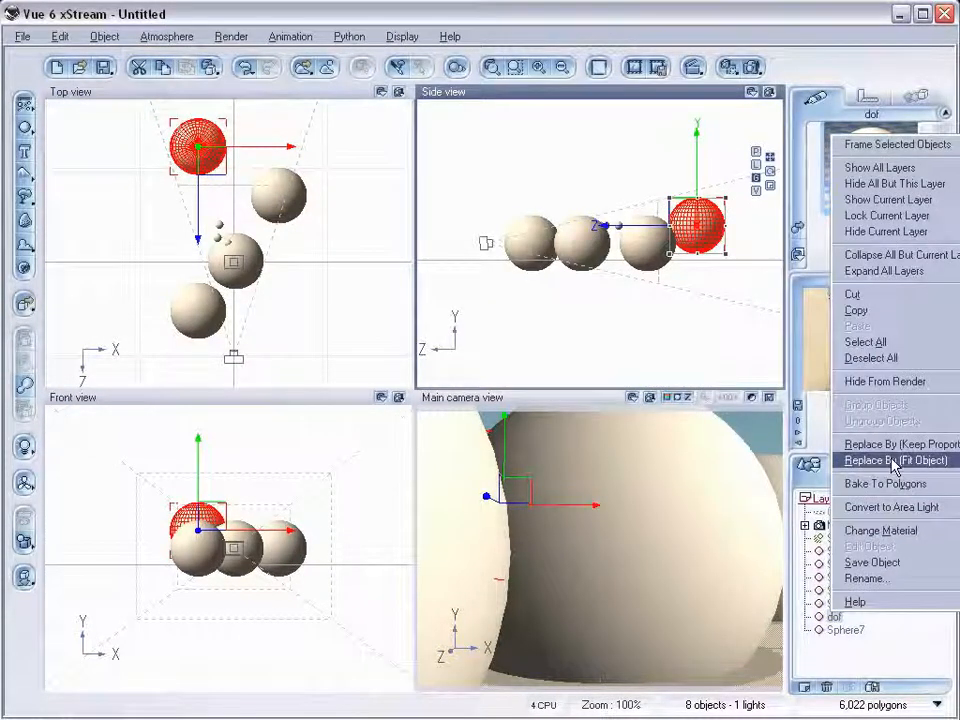
{"action": "left_click", "coordinate": [928, 382]}
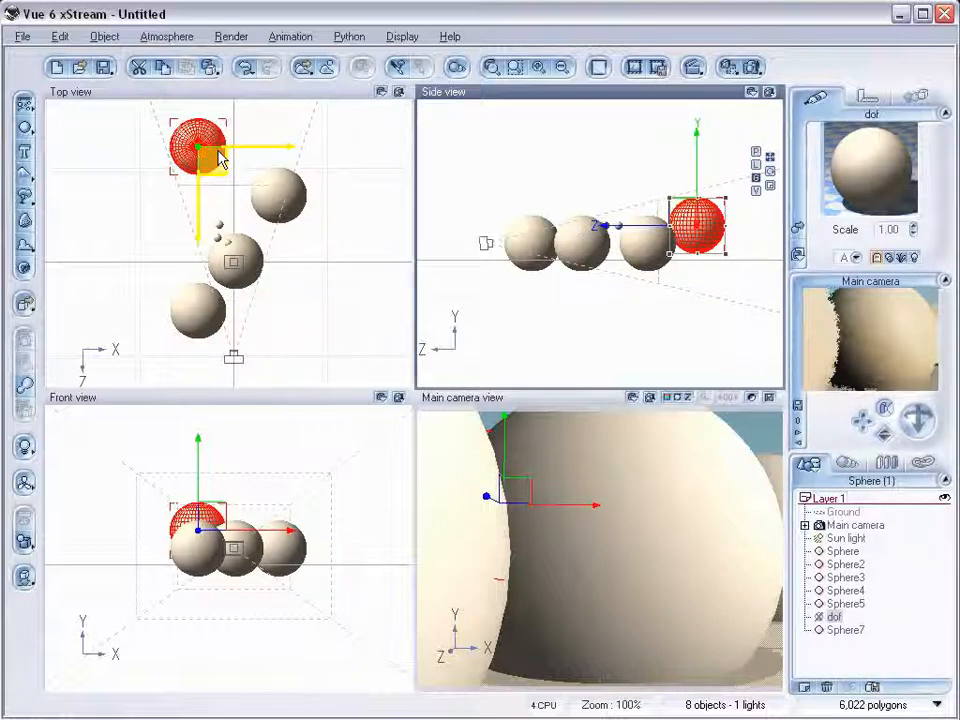
Step: Reselect the dof sphere and move it toward the camera, nearly level with the farthest large sphere
{"action": "left_click", "coordinate": [889, 649]}
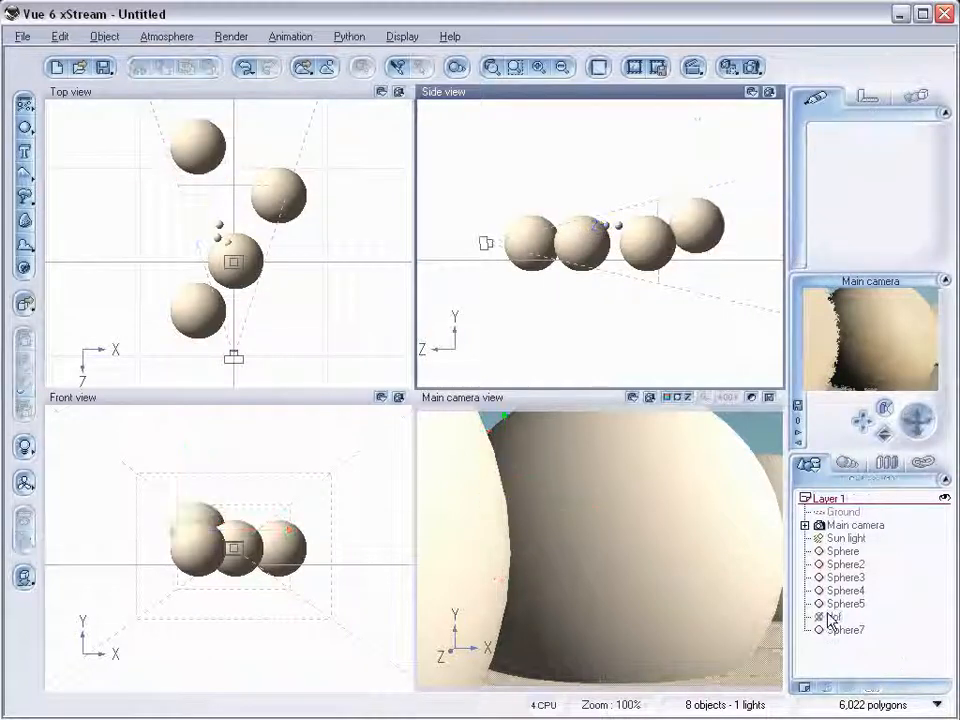
{"action": "double_click", "coordinate": [829, 618]}
{"action": "left_click_drag", "start_coordinate": [242, 253], "coordinate": [240, 285]}
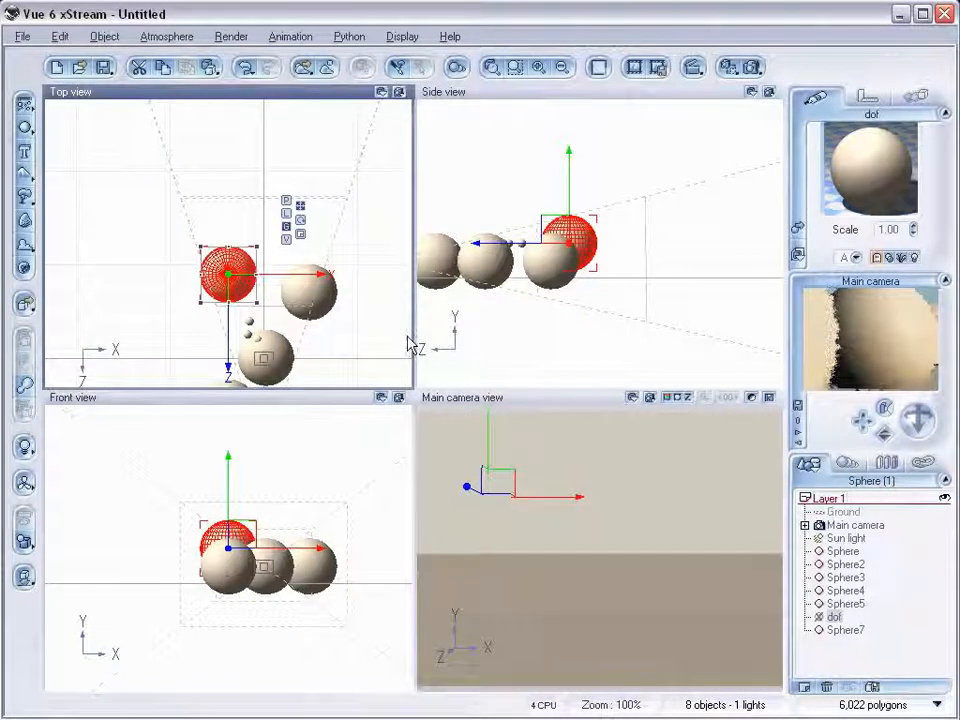
Step: Set the display colour of the dof sphere's Default material layer to red in the Advanced Material Editor
{"action": "right_click_drag", "start_coordinate": [510, 206], "coordinate": [602, 194]}
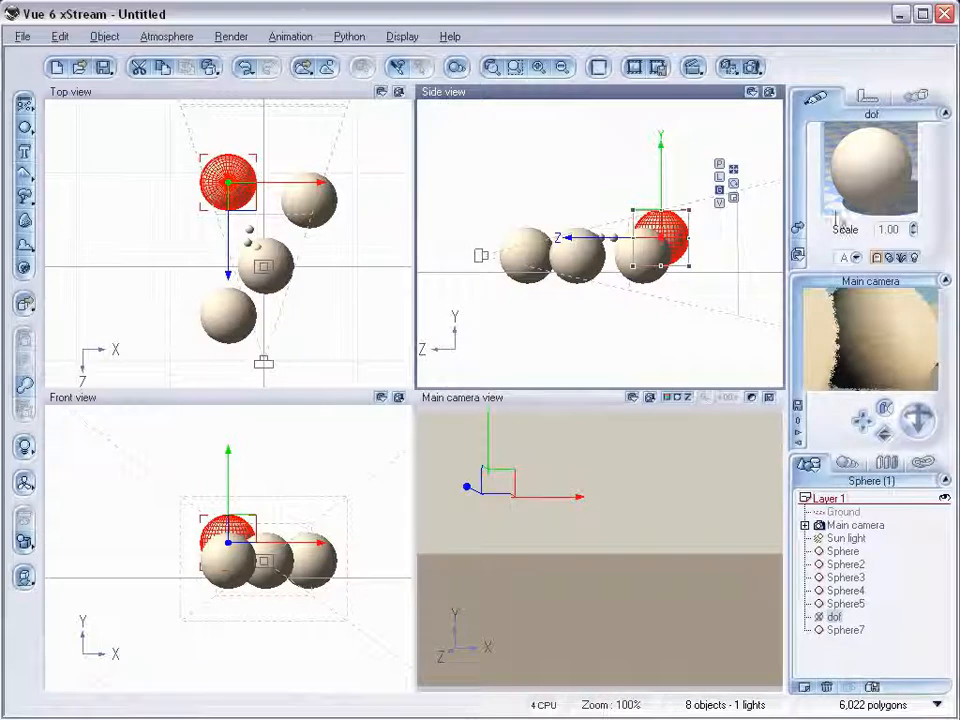
{"action": "double_click", "coordinate": [866, 200]}
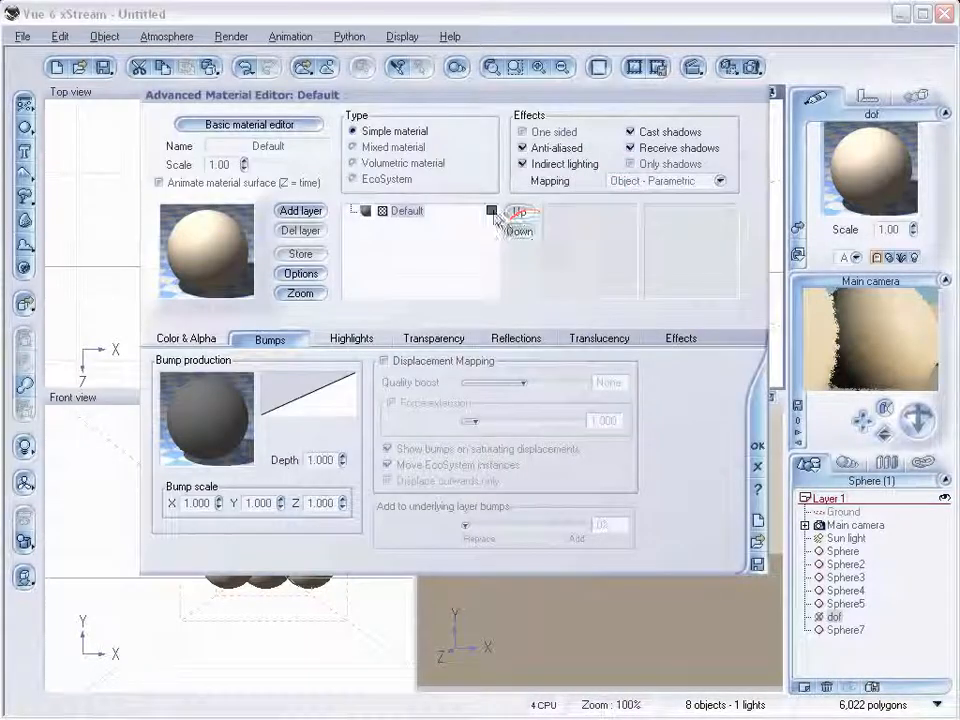
{"action": "left_click", "coordinate": [495, 214]}
{"action": "left_click", "coordinate": [415, 111]}
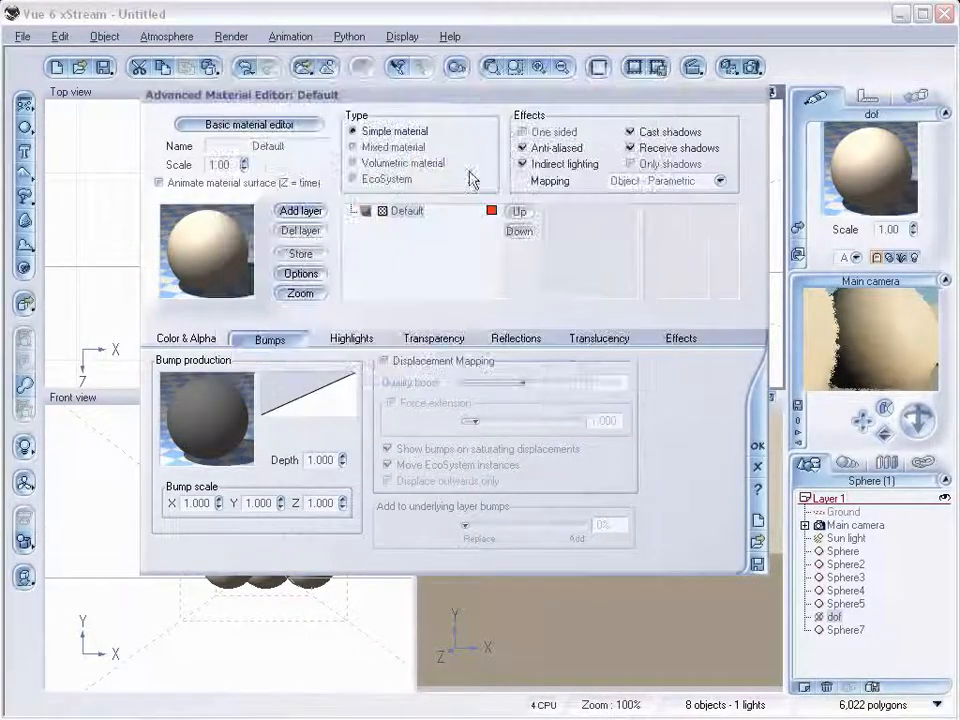
{"action": "left_click", "coordinate": [757, 445]}
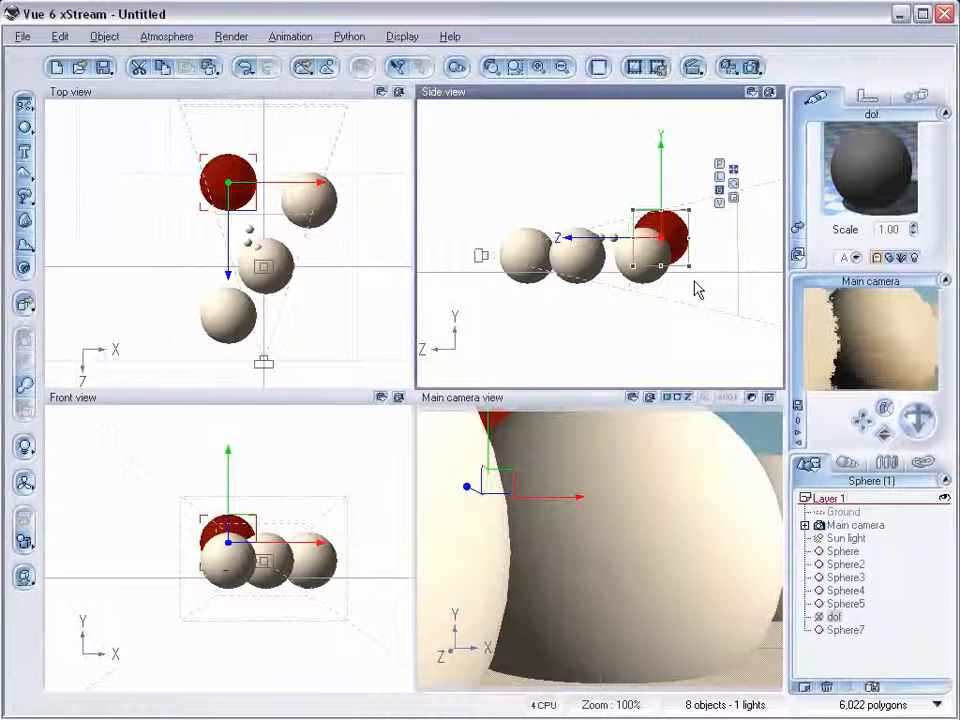
Step: Nudge the dof sphere slightly farther from the camera and leave it selected
{"action": "left_click", "coordinate": [227, 184]}
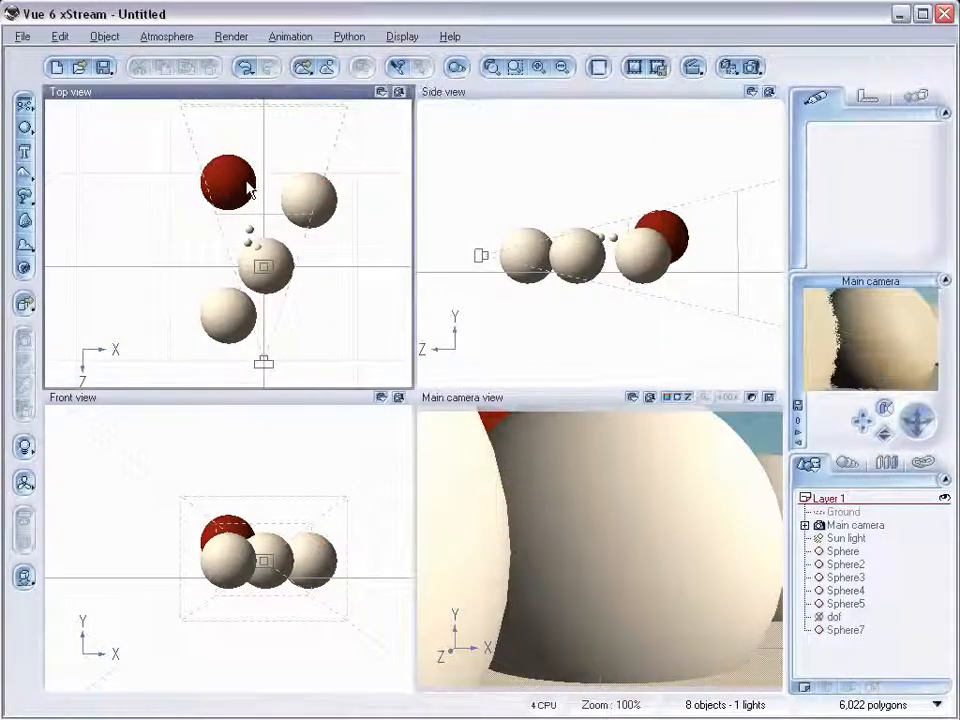
{"action": "mouse_move", "coordinate": [245, 198]}
{"action": "left_mouse_down"}
{"action": "mouse_move", "coordinate": [240, 252]}
{"action": "mouse_move", "coordinate": [253, 187]}
{"action": "mouse_move", "coordinate": [251, 207]}
{"action": "mouse_move", "coordinate": [248, 197]}
{"action": "left_mouse_up"}
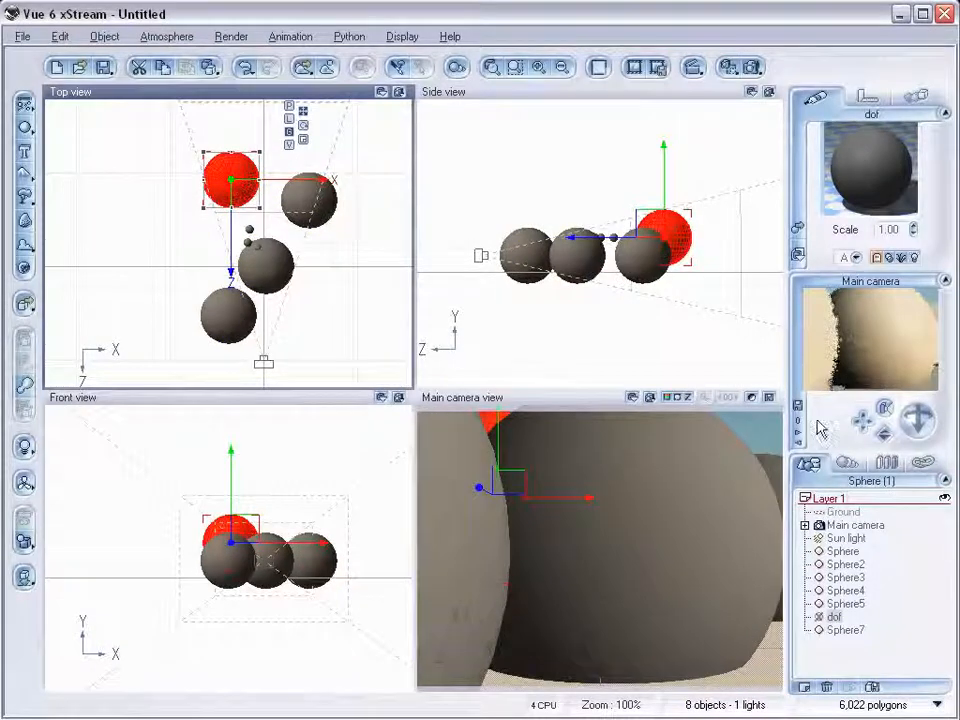
{"action": "right_click_drag", "start_coordinate": [320, 258], "coordinate": [354, 236]}
{"action": "left_click", "coordinate": [311, 241]}
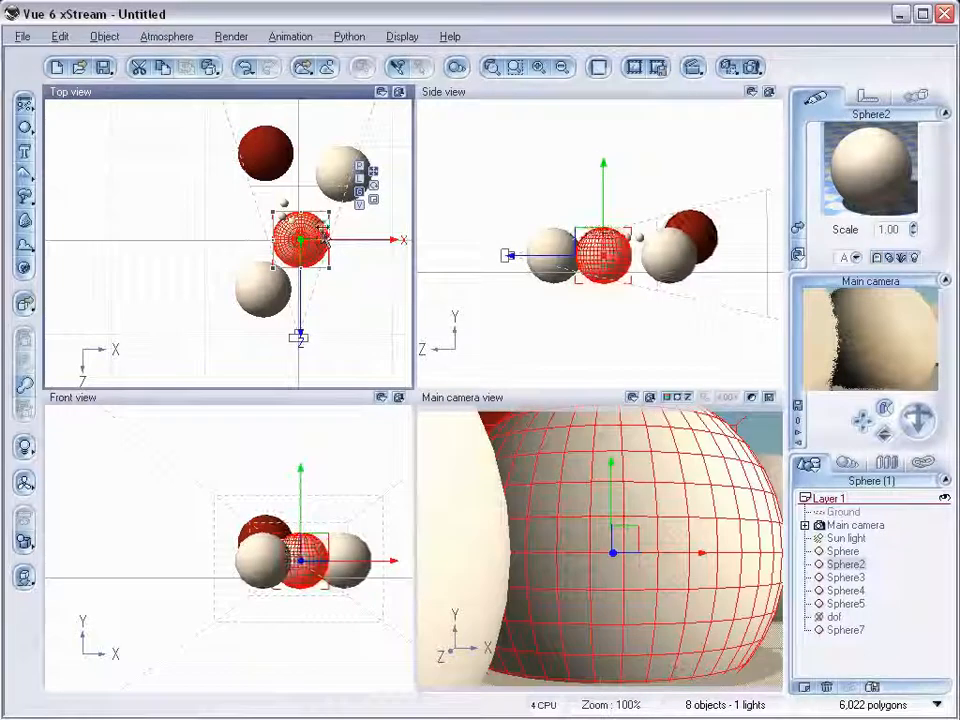
{"action": "left_click", "coordinate": [266, 152]}
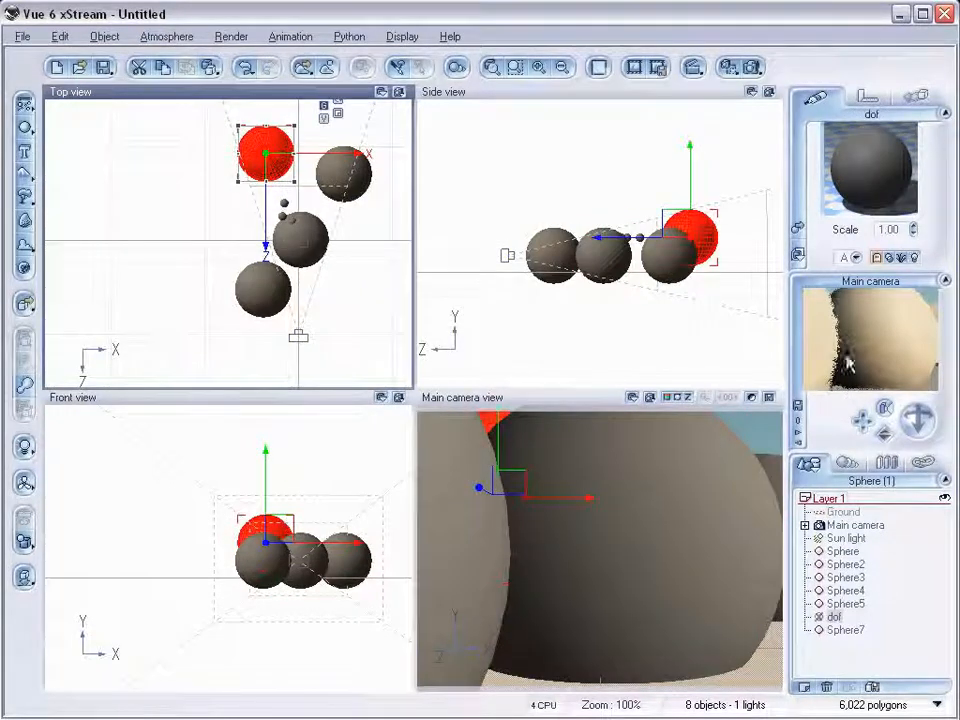
Step: Set the main camera to track the dof sphere
{"action": "left_click", "coordinate": [858, 526]}
{"action": "left_click", "coordinate": [801, 198]}
{"action": "left_click", "coordinate": [886, 166]}
{"action": "left_click", "coordinate": [876, 185]}
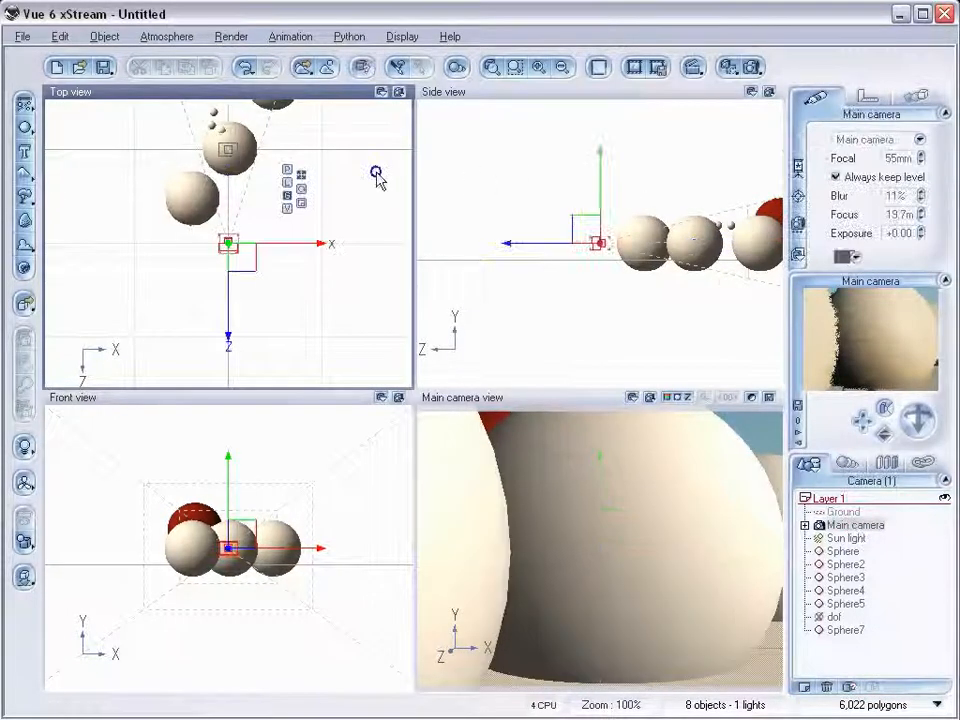
{"action": "right_click_drag", "start_coordinate": [378, 180], "coordinate": [379, 266]}
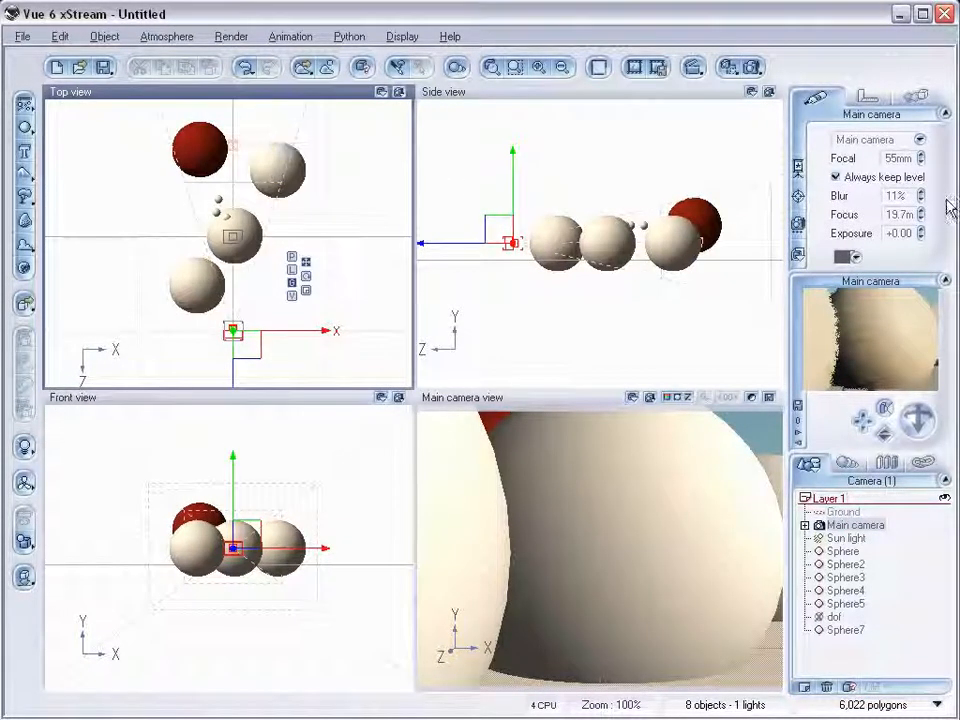
{"action": "left_click", "coordinate": [916, 98]}
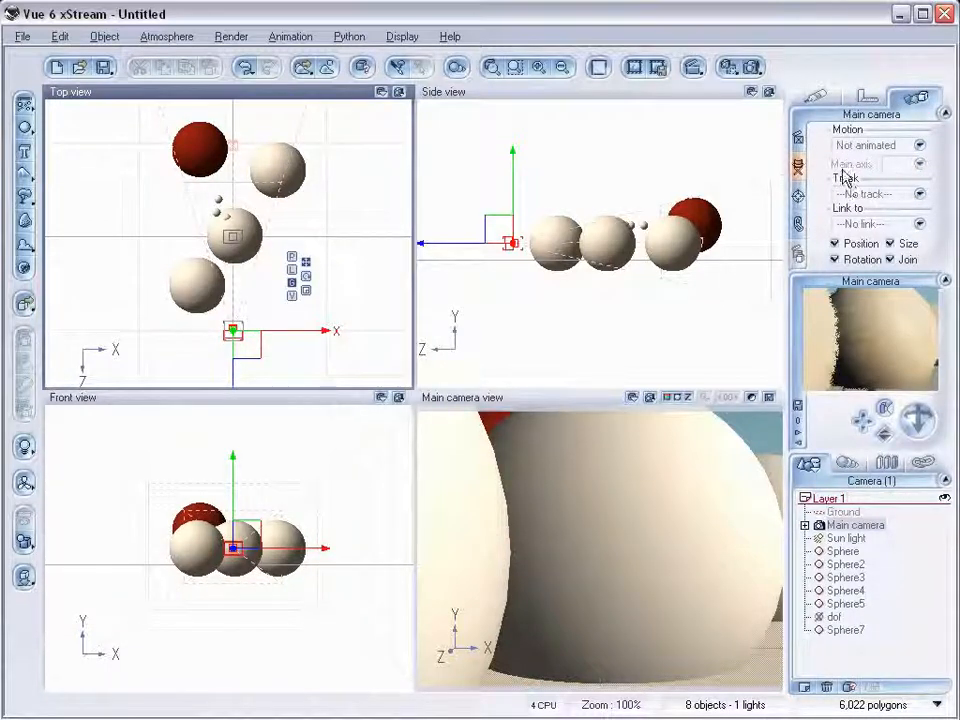
{"action": "left_click", "coordinate": [920, 194]}
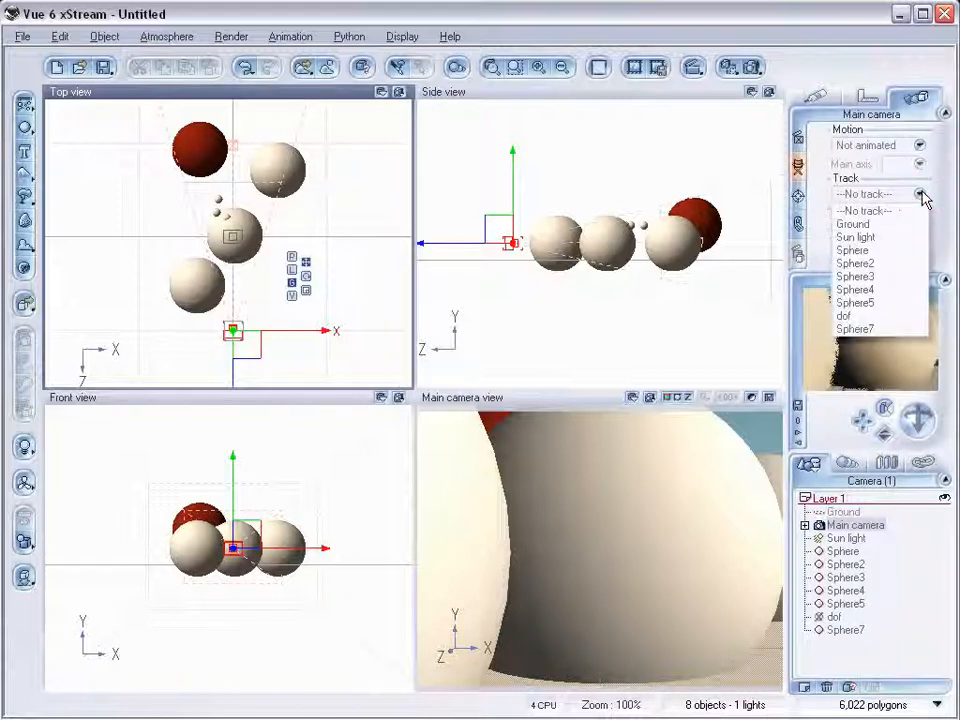
{"action": "left_click", "coordinate": [887, 316]}
Step: Move the dof sphere around the scene to turn the tracking camera, raising it slightly and ending behind the large spheres
{"action": "left_click", "coordinate": [197, 147]}
{"action": "left_click_drag", "start_coordinate": [215, 162], "coordinate": [270, 172]}
{"action": "left_click_drag", "start_coordinate": [677, 211], "coordinate": [698, 213]}
{"action": "left_click_drag", "start_coordinate": [264, 153], "coordinate": [357, 176]}
{"action": "left_click_drag", "start_coordinate": [262, 170], "coordinate": [216, 169]}
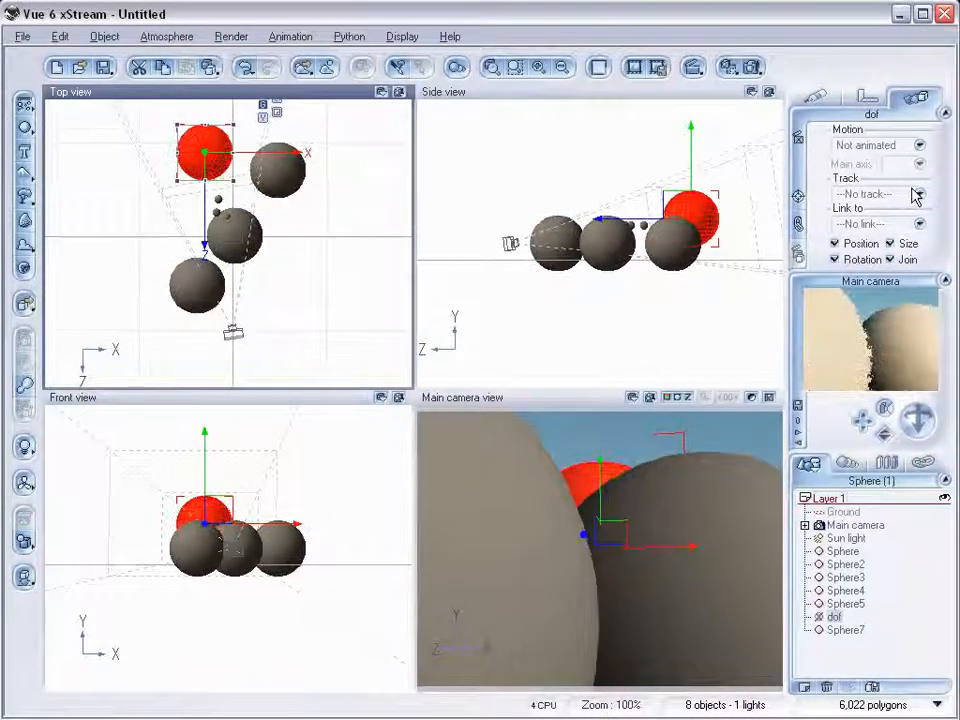
Step: Replace the main camera's dof tracking with a link to the dof sphere, and move the sphere behind the farthest large sphere
{"action": "left_click", "coordinate": [835, 525]}
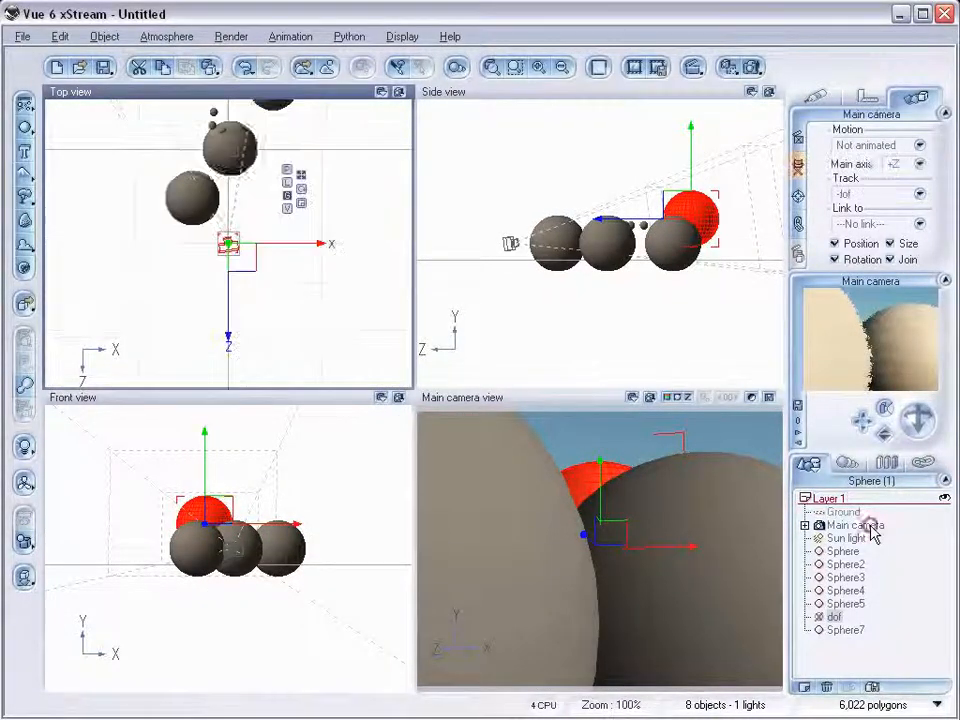
{"action": "left_click", "coordinate": [880, 194]}
{"action": "left_click", "coordinate": [864, 211]}
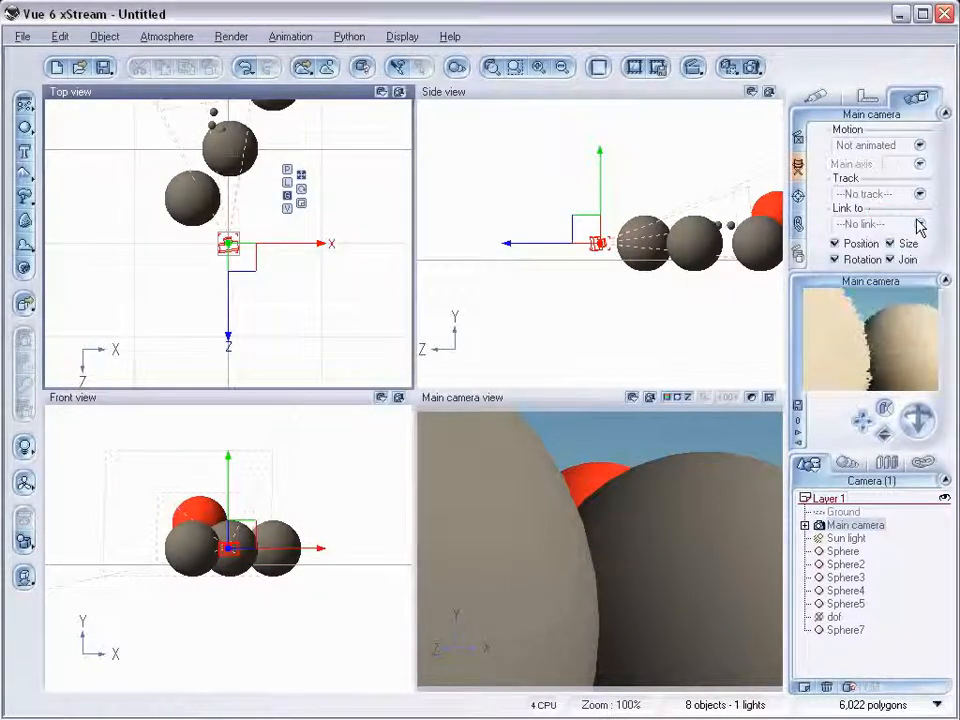
{"action": "left_click", "coordinate": [917, 224]}
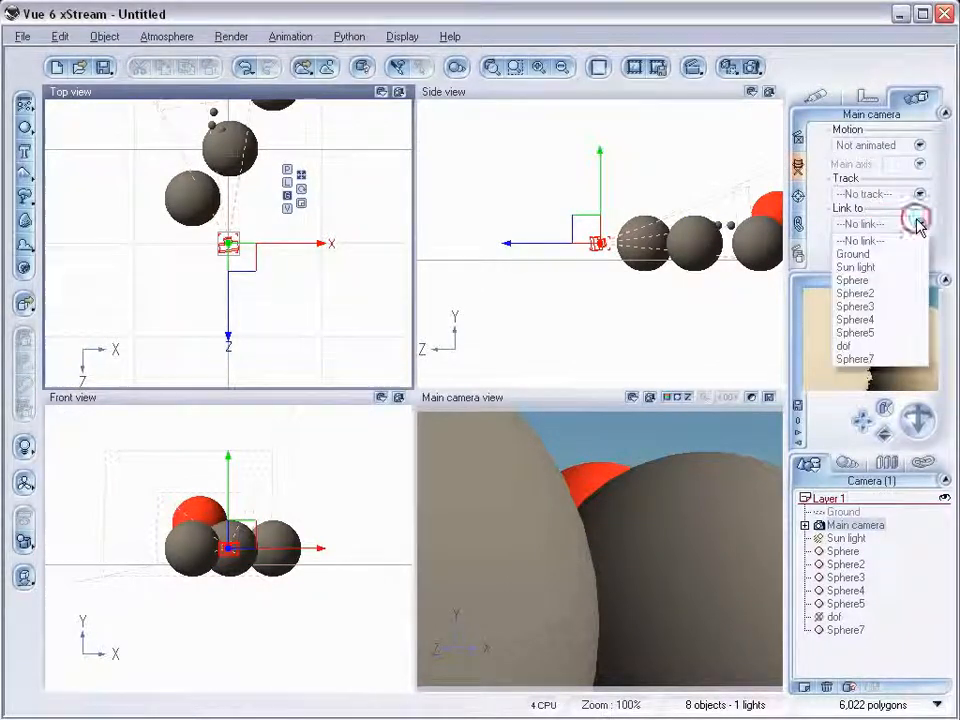
{"action": "left_click", "coordinate": [893, 347]}
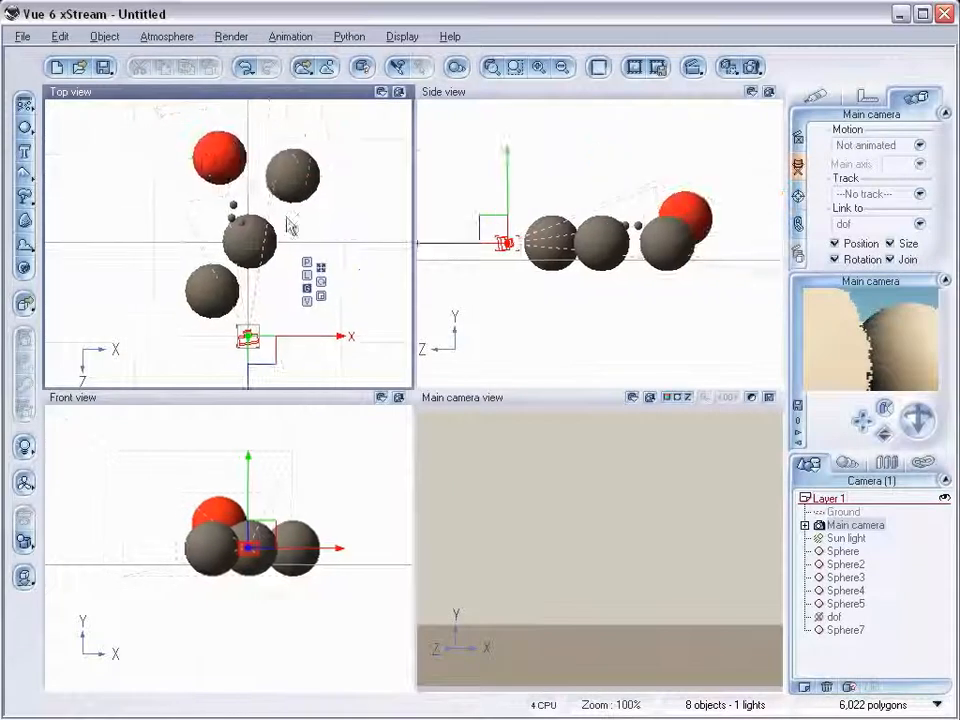
{"action": "left_click", "coordinate": [229, 166]}
{"action": "left_click_drag", "start_coordinate": [229, 166], "coordinate": [292, 147]}
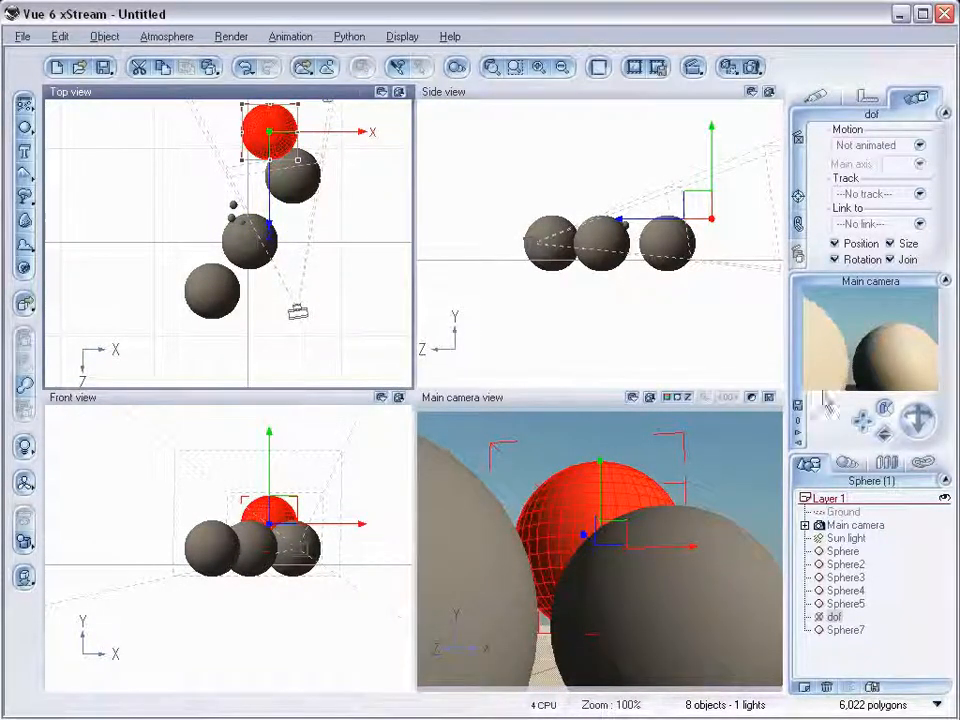
Step: Make the linked main camera track Sphere5, and move the dof sphere across the scene to beside the middle large sphere
{"action": "left_click", "coordinate": [818, 527]}
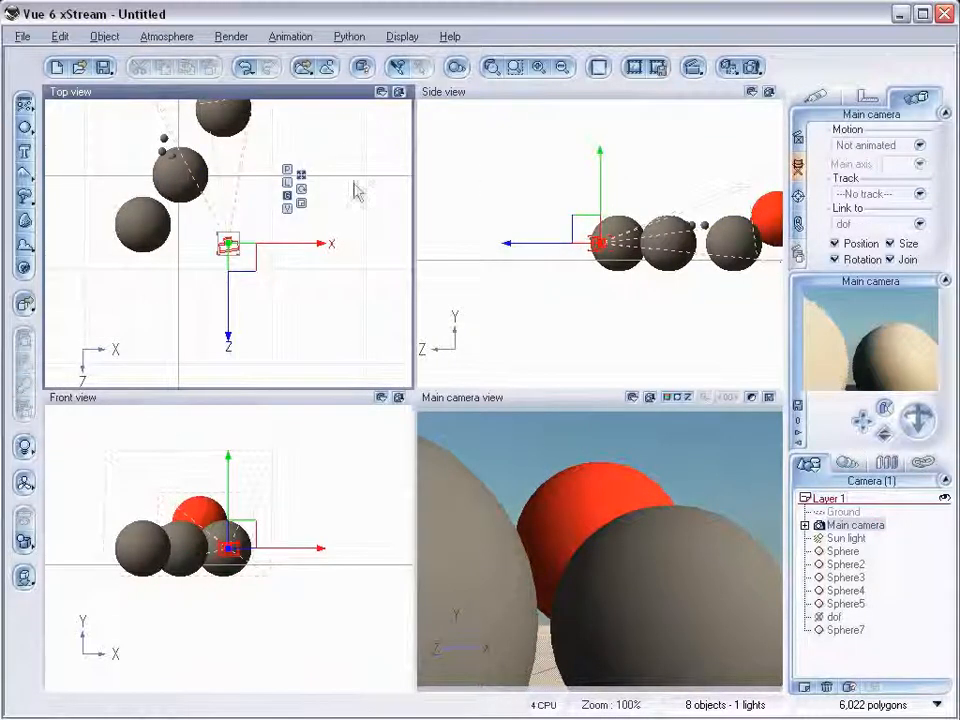
{"action": "left_click", "coordinate": [917, 193]}
{"action": "left_click", "coordinate": [889, 302]}
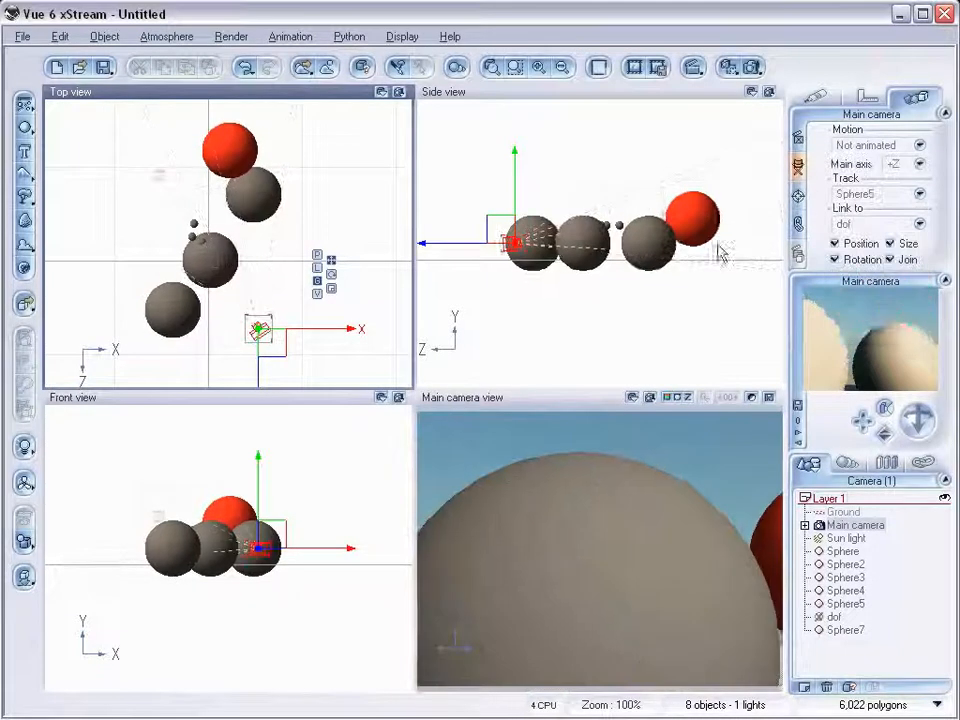
{"action": "left_click", "coordinate": [240, 154]}
{"action": "left_click_drag", "start_coordinate": [242, 161], "coordinate": [305, 172]}
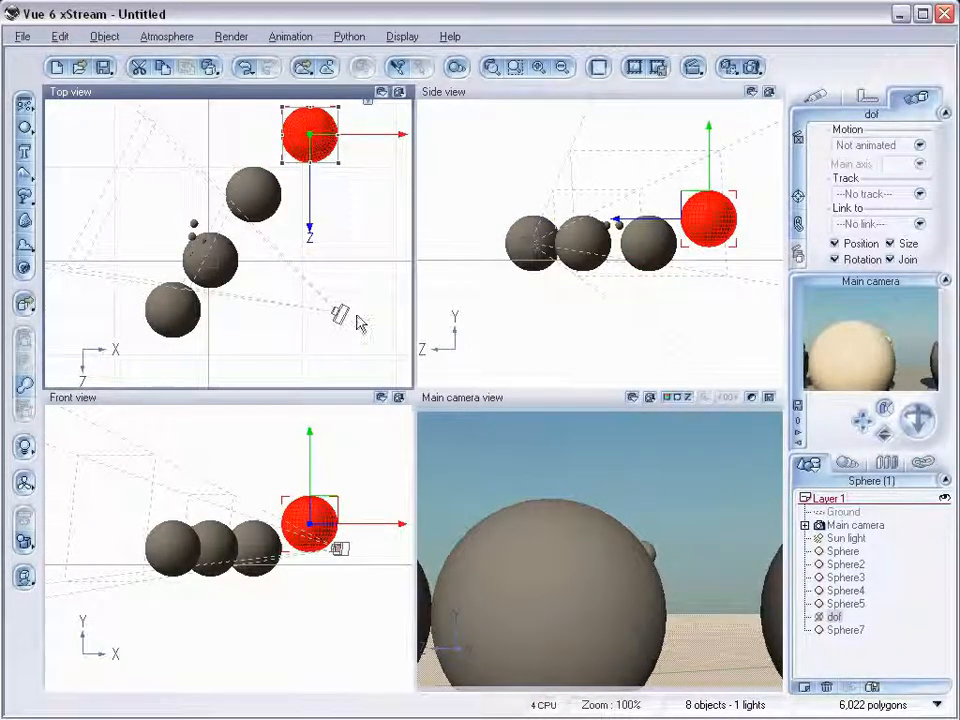
{"action": "left_click_drag", "start_coordinate": [342, 142], "coordinate": [190, 250]}
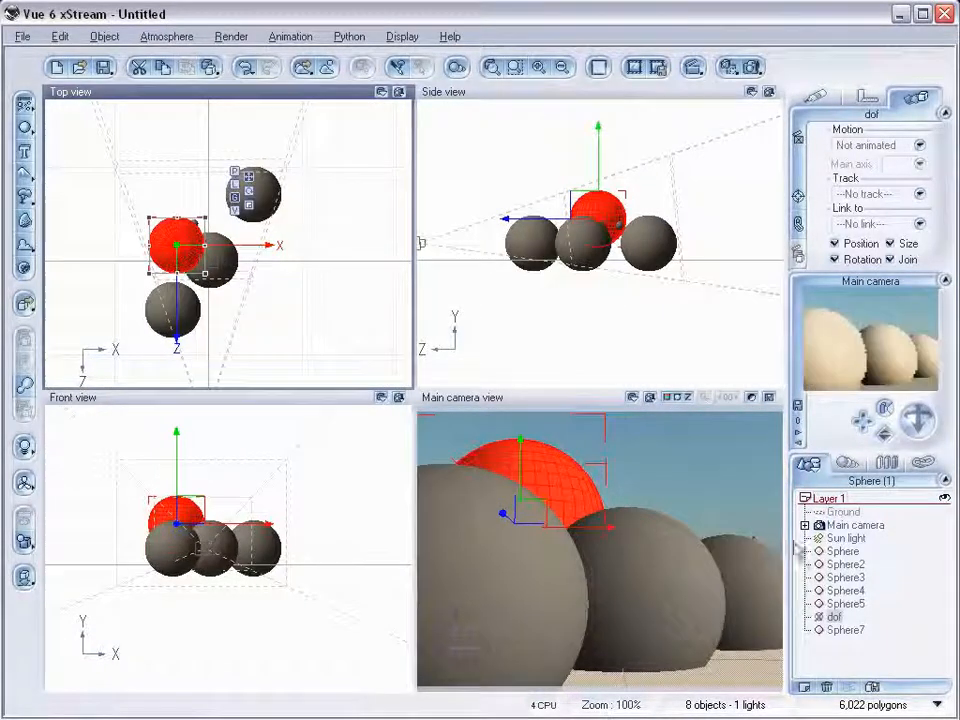
Step: Clear the main camera's tracking and its link by choosing No track and No link
{"action": "left_click", "coordinate": [870, 528]}
{"action": "left_click", "coordinate": [920, 195]}
{"action": "left_click", "coordinate": [905, 212]}
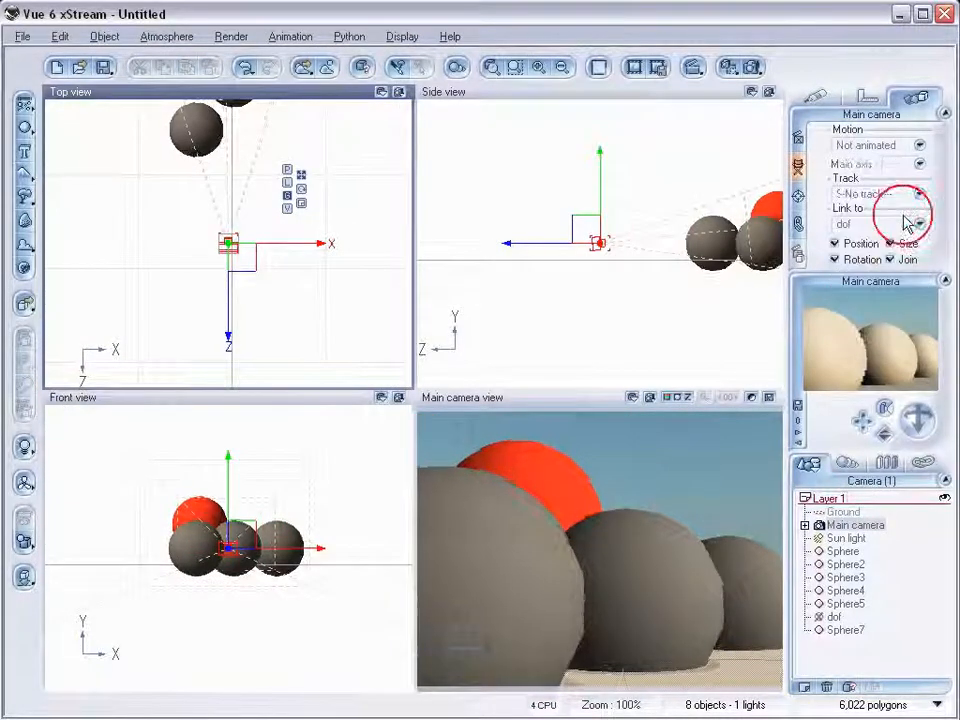
{"action": "left_click", "coordinate": [919, 223]}
{"action": "left_click", "coordinate": [886, 243]}
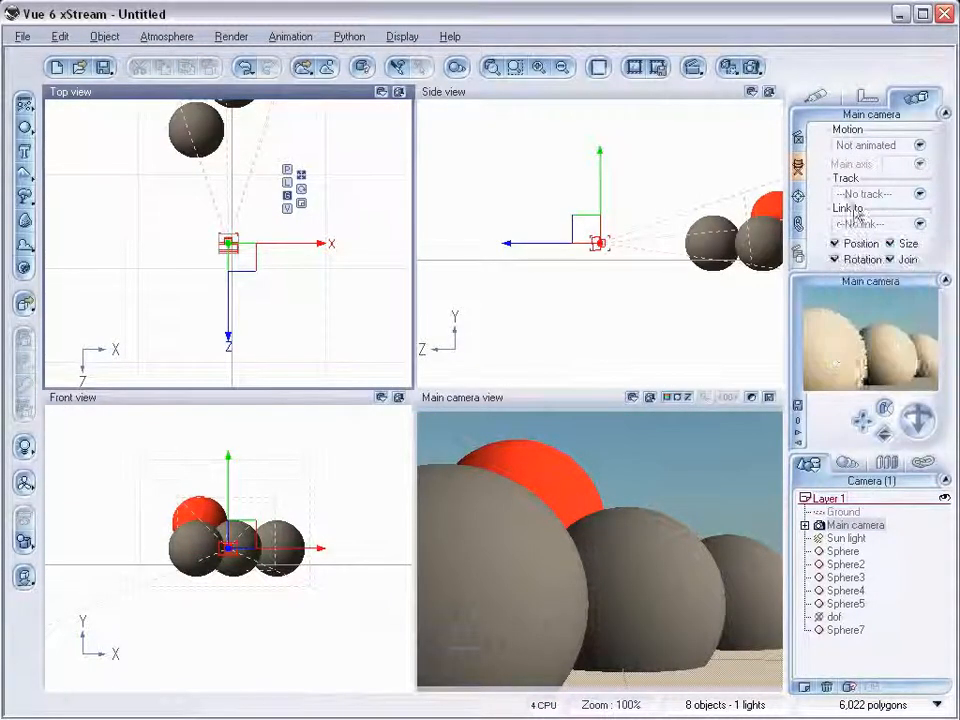
{"action": "right_click_drag", "start_coordinate": [338, 171], "coordinate": [332, 257]}
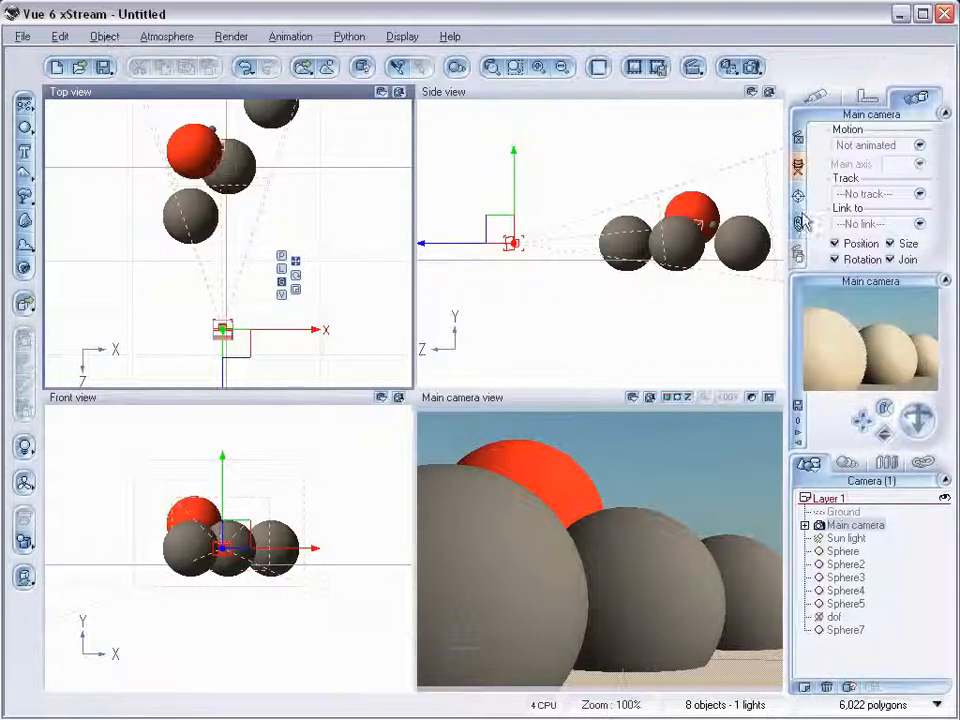
Step: Select all the spheres in the side view and delete them
{"action": "right_click_drag", "start_coordinate": [591, 149], "coordinate": [566, 161]}
{"action": "left_click_drag", "start_coordinate": [572, 147], "coordinate": [750, 317]}
{"action": "key", "text": "Delete"}
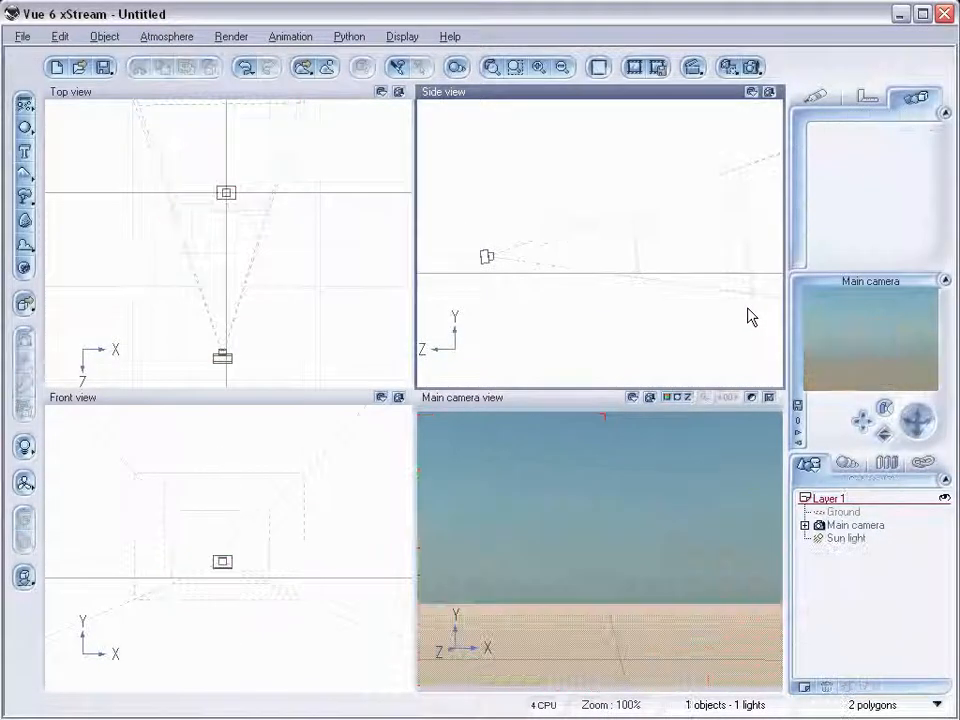
Step: Set the main camera's blur to 0%
{"action": "left_click", "coordinate": [860, 524]}
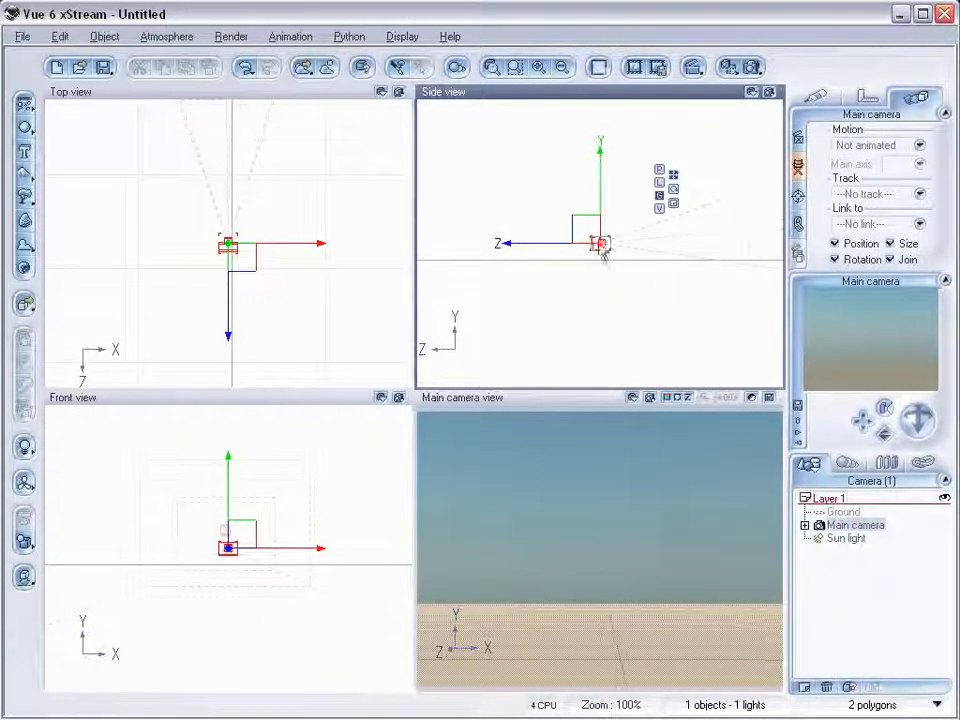
{"action": "left_click", "coordinate": [816, 100]}
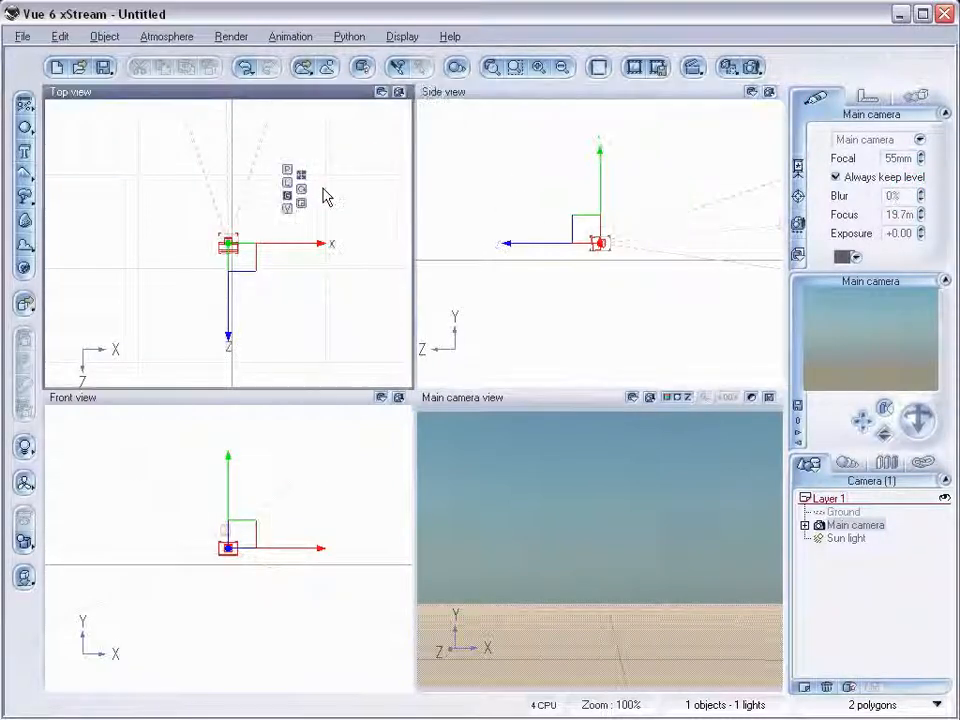
{"action": "scroll", "coordinate": [328, 178], "scroll_direction": "up", "scroll_amount": 4}
{"action": "scroll", "coordinate": [338, 244], "scroll_direction": "down", "scroll_amount": 4}
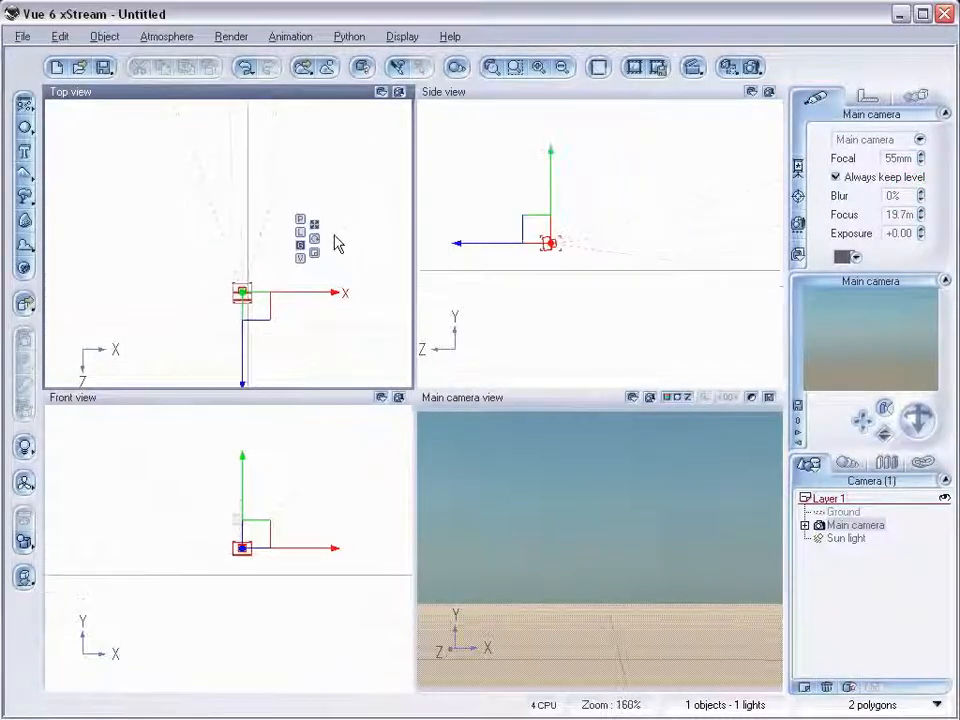
Step: Add a Rubber Plant from the Plants collection, then enlarge it and move it close in front of the main camera
{"action": "left_click", "coordinate": [25, 199]}
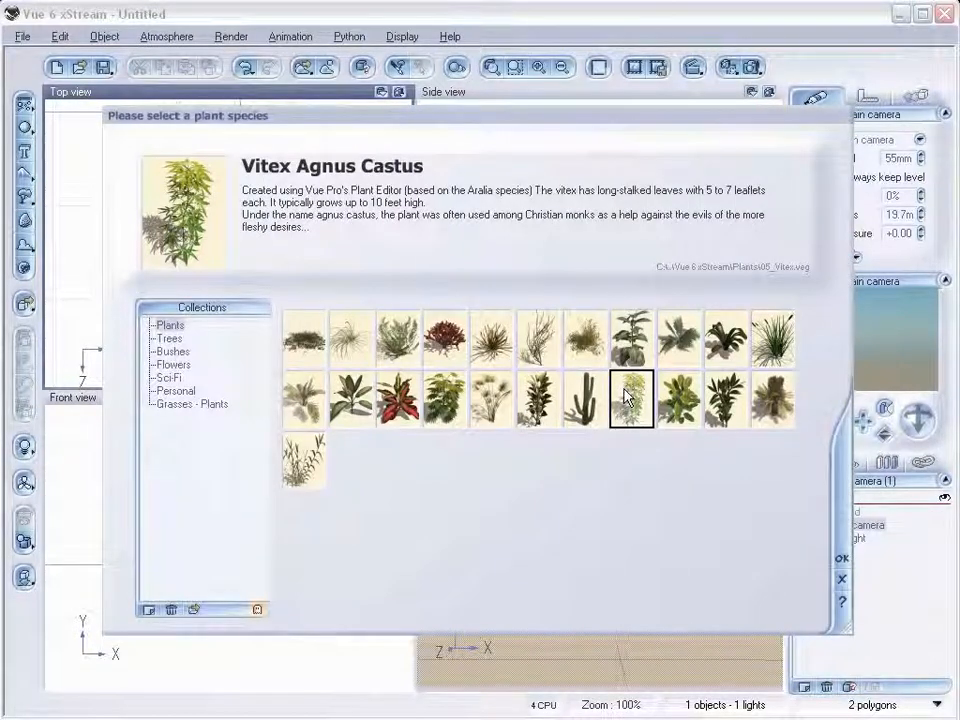
{"action": "left_click", "coordinate": [680, 403]}
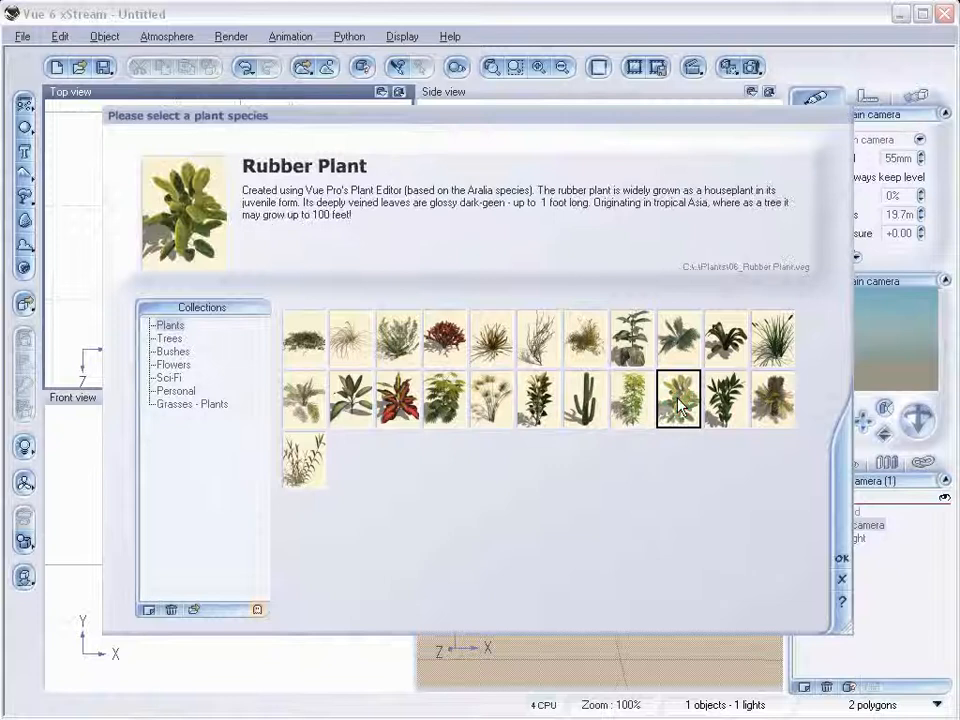
{"action": "left_click", "coordinate": [842, 559]}
{"action": "scroll", "coordinate": [256, 285], "scroll_direction": "up", "scroll_amount": 3}
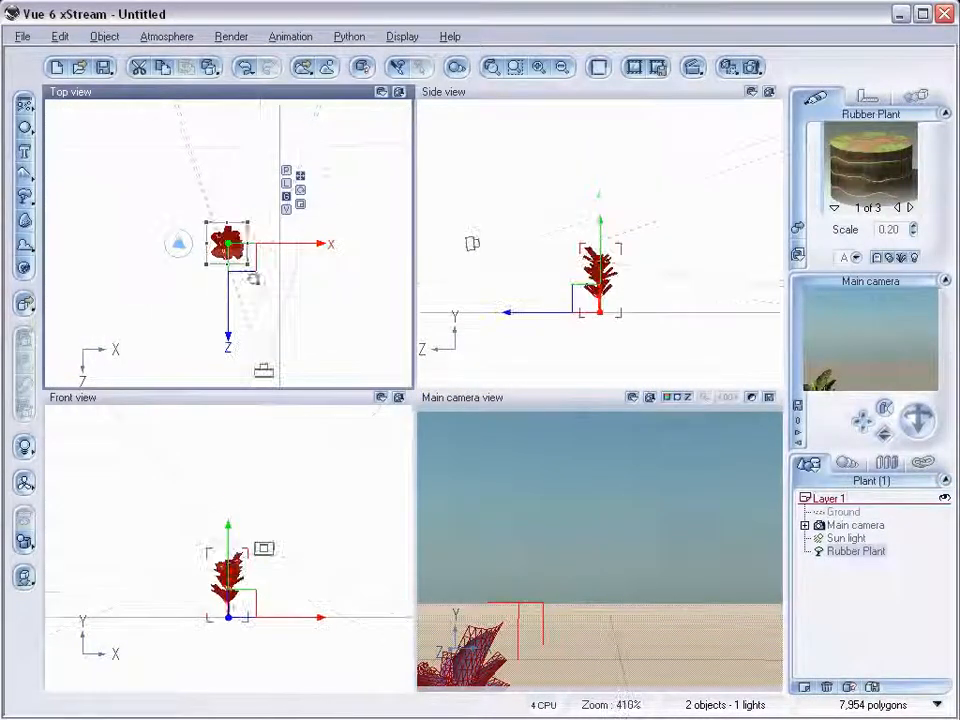
{"action": "left_click_drag", "start_coordinate": [245, 265], "coordinate": [252, 311]}
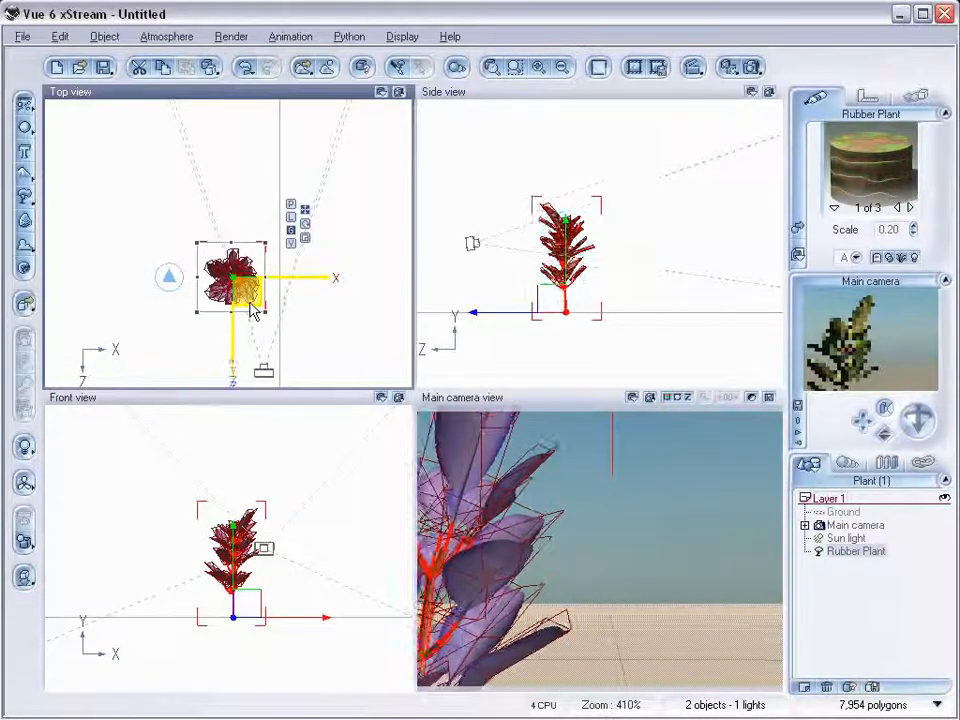
Step: Add a second Rubber Plant, place it farther back across from the first in the camera's view, and enlarge it
{"action": "left_click", "coordinate": [24, 194]}
{"action": "left_click_drag", "start_coordinate": [238, 258], "coordinate": [326, 176]}
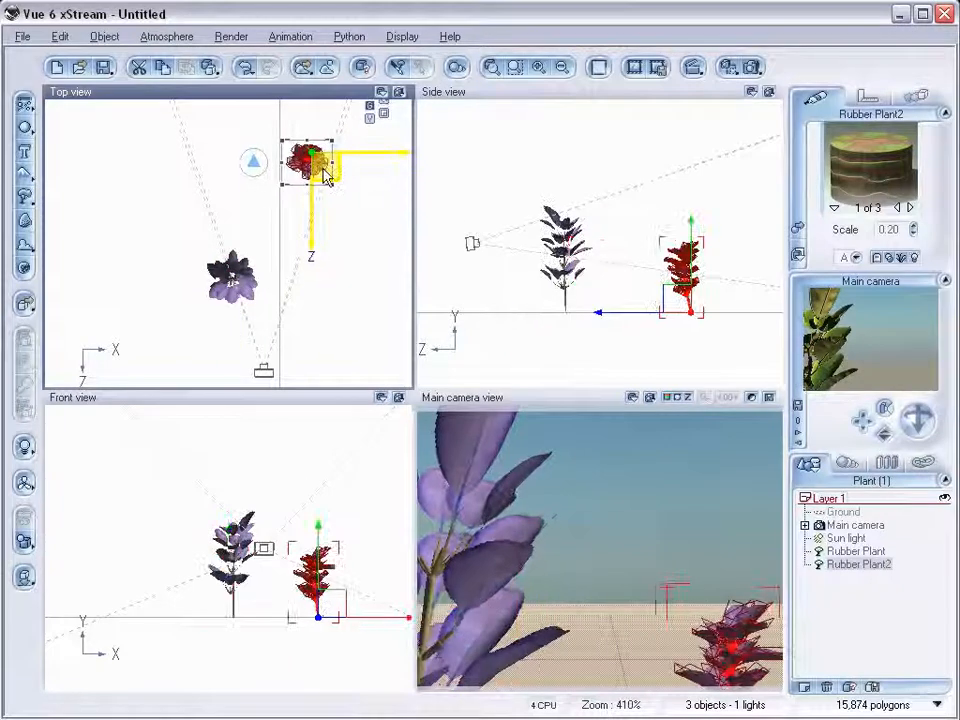
{"action": "left_click", "coordinate": [685, 265]}
{"action": "left_click_drag", "start_coordinate": [706, 215], "coordinate": [739, 212]}
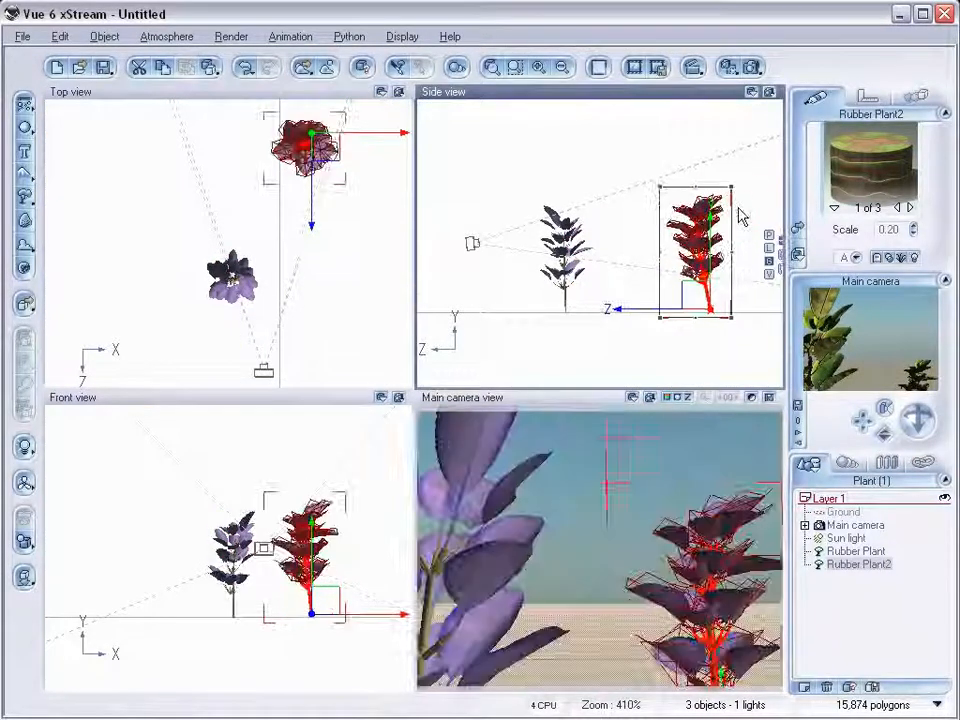
Step: Add a third Rubber Plant between the other two, lean it toward the main camera, and shift it slightly back and up
{"action": "left_click", "coordinate": [25, 196]}
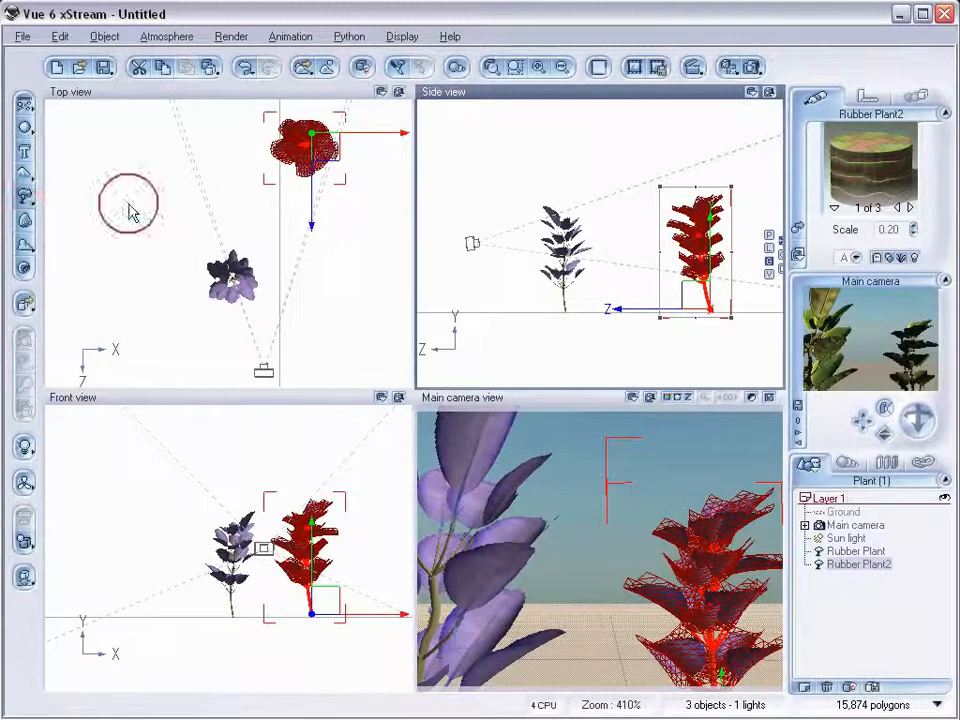
{"action": "left_click", "coordinate": [273, 236]}
{"action": "left_click_drag", "start_coordinate": [273, 236], "coordinate": [279, 226]}
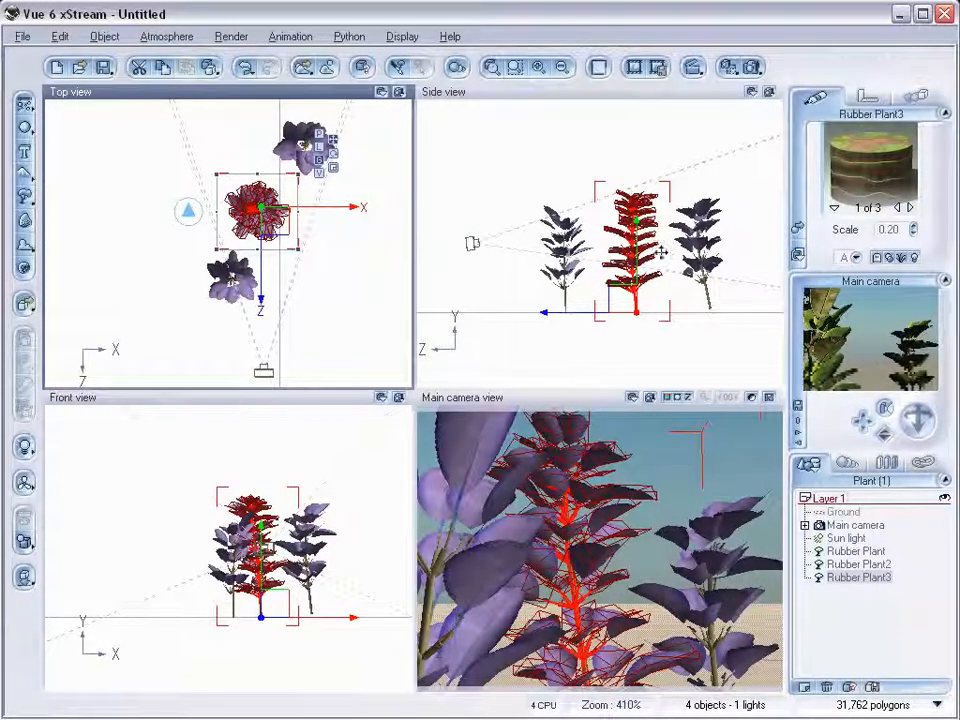
{"action": "left_click_drag", "start_coordinate": [684, 328], "coordinate": [700, 312]}
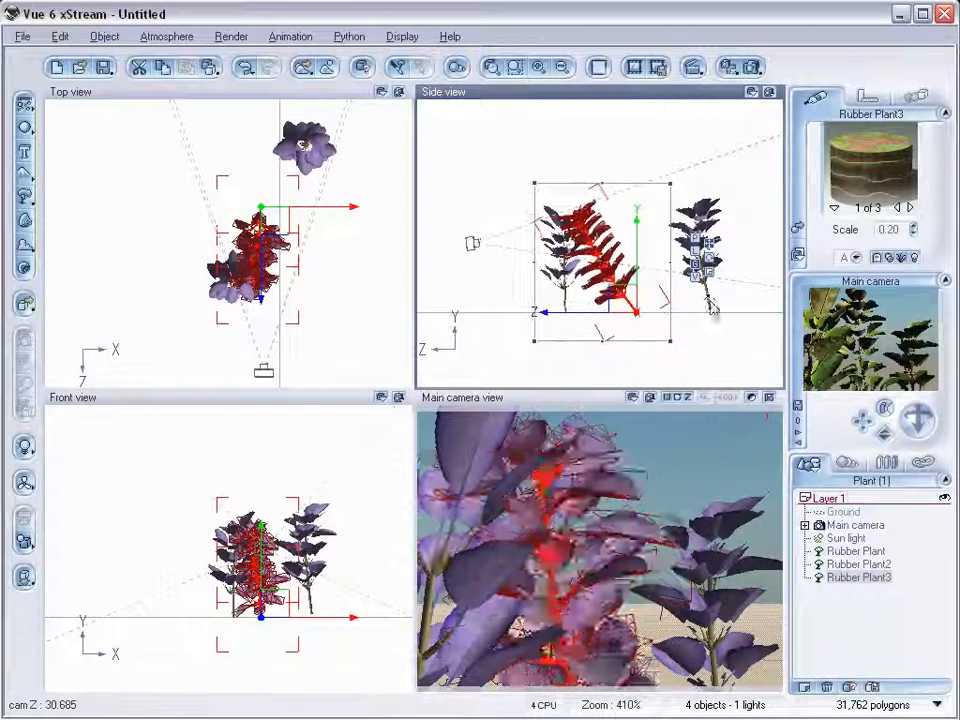
{"action": "left_click_drag", "start_coordinate": [622, 296], "coordinate": [659, 284]}
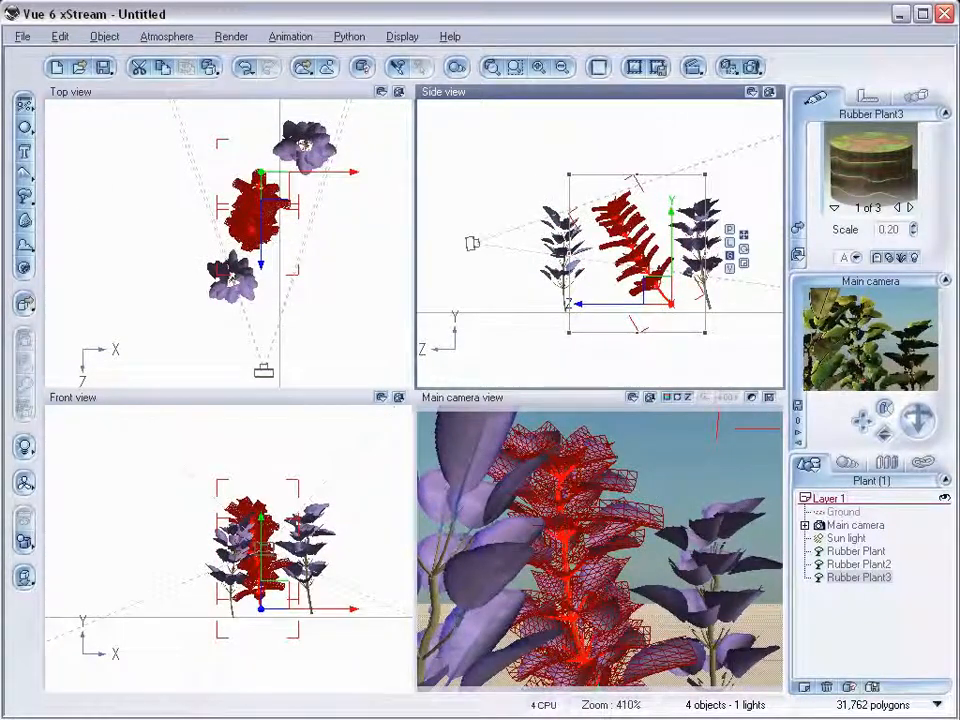
Step: Load the Frog object from the Terrestrial animals collection into the scene
{"action": "left_click", "coordinate": [20, 37]}
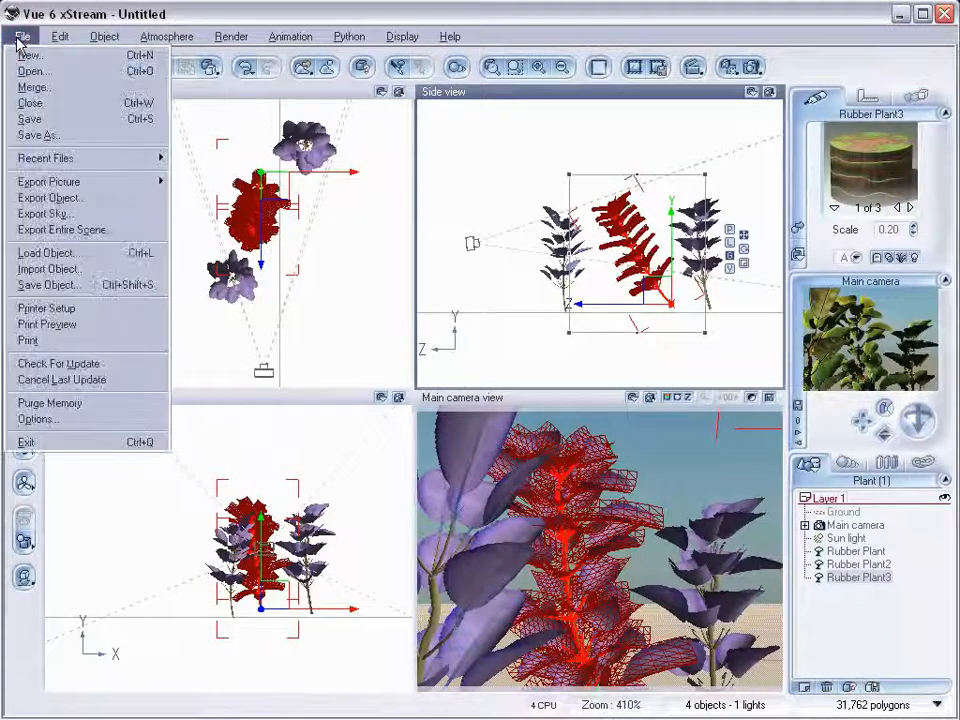
{"action": "left_click", "coordinate": [118, 254]}
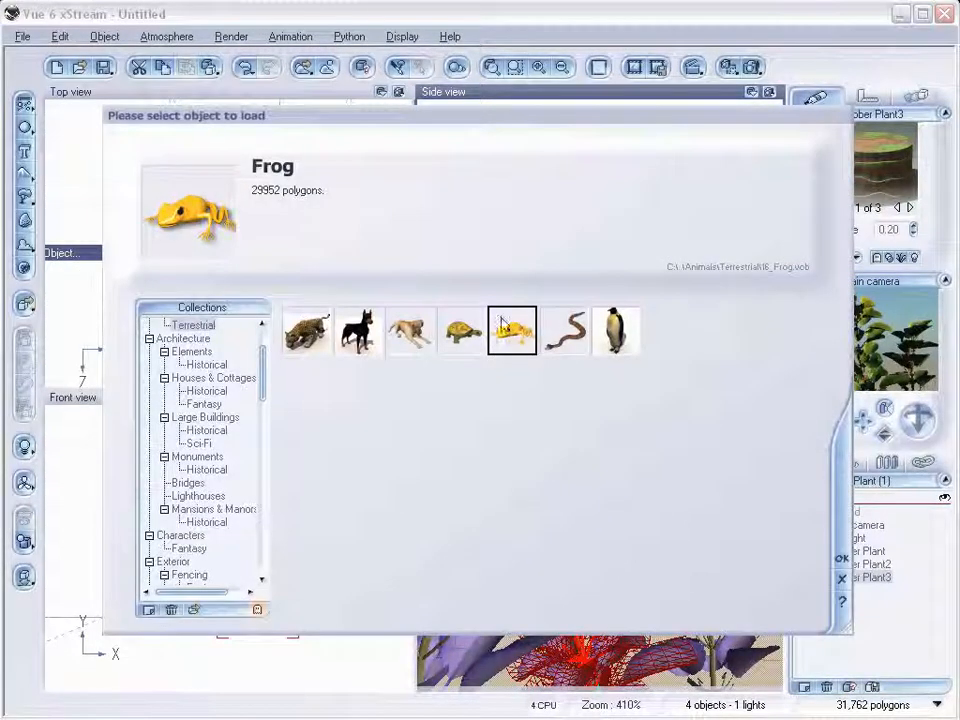
{"action": "left_click", "coordinate": [842, 558]}
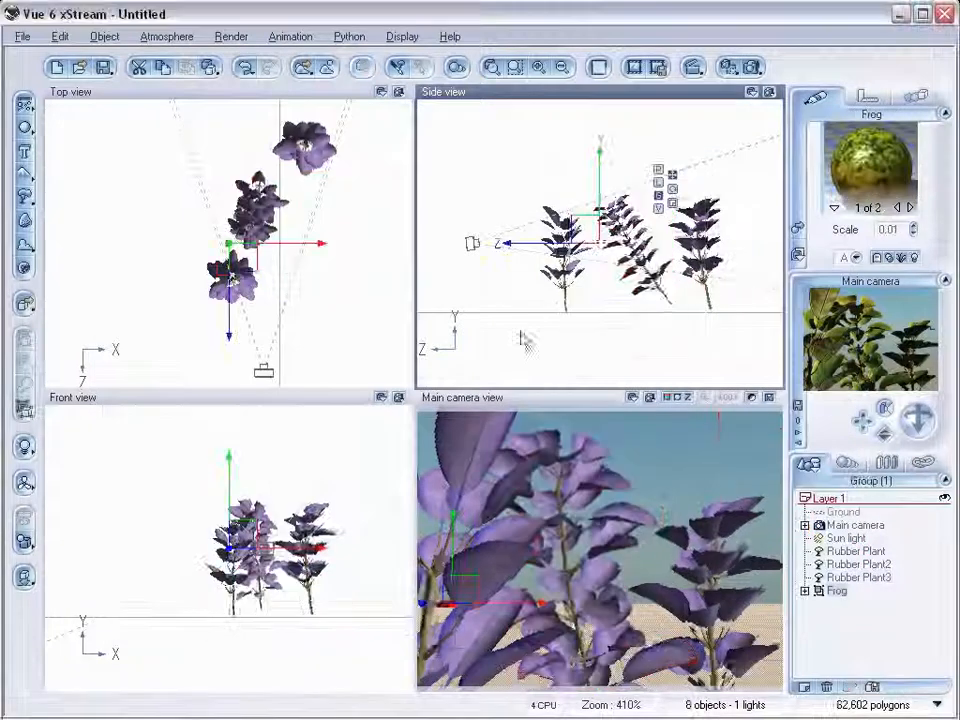
Step: Move the frog in among the leaves of the leaning middle Rubber Plant, next to its stem
{"action": "scroll", "coordinate": [604, 299], "scroll_direction": "up", "scroll_amount": 8}
{"action": "left_click_drag", "start_coordinate": [583, 229], "coordinate": [668, 245]}
{"action": "right_click_drag", "start_coordinate": [306, 240], "coordinate": [195, 225]}
{"action": "left_click_drag", "start_coordinate": [146, 162], "coordinate": [350, 236]}
{"action": "right_click_drag", "start_coordinate": [319, 321], "coordinate": [58, 293]}
{"action": "right_click_drag", "start_coordinate": [99, 308], "coordinate": [184, 339]}
{"action": "left_click_drag", "start_coordinate": [176, 236], "coordinate": [193, 178]}
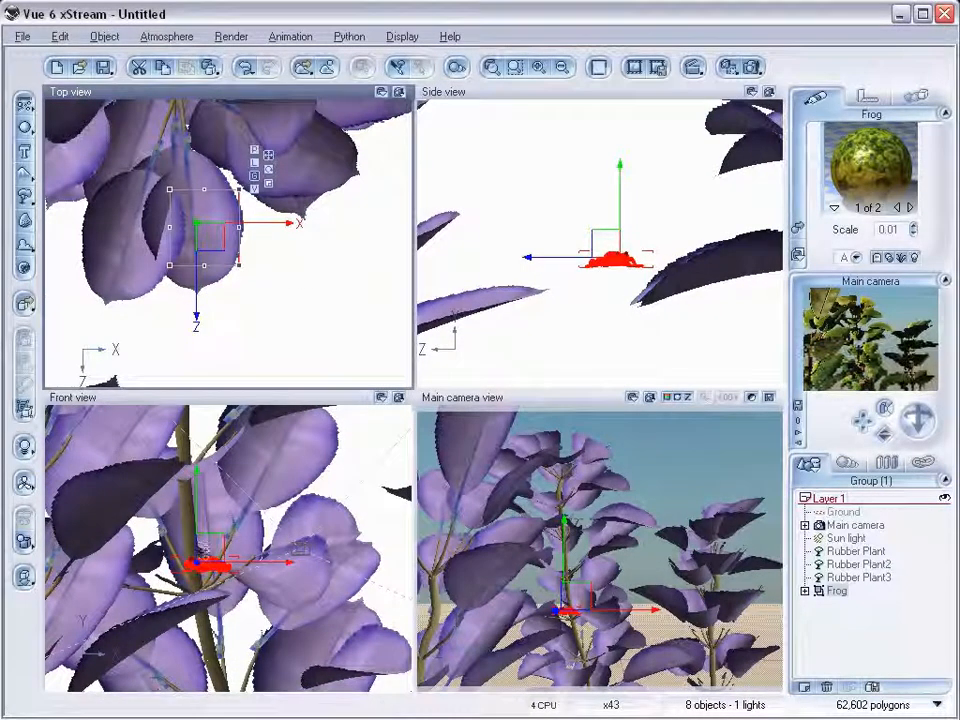
{"action": "left_click_drag", "start_coordinate": [210, 555], "coordinate": [180, 578]}
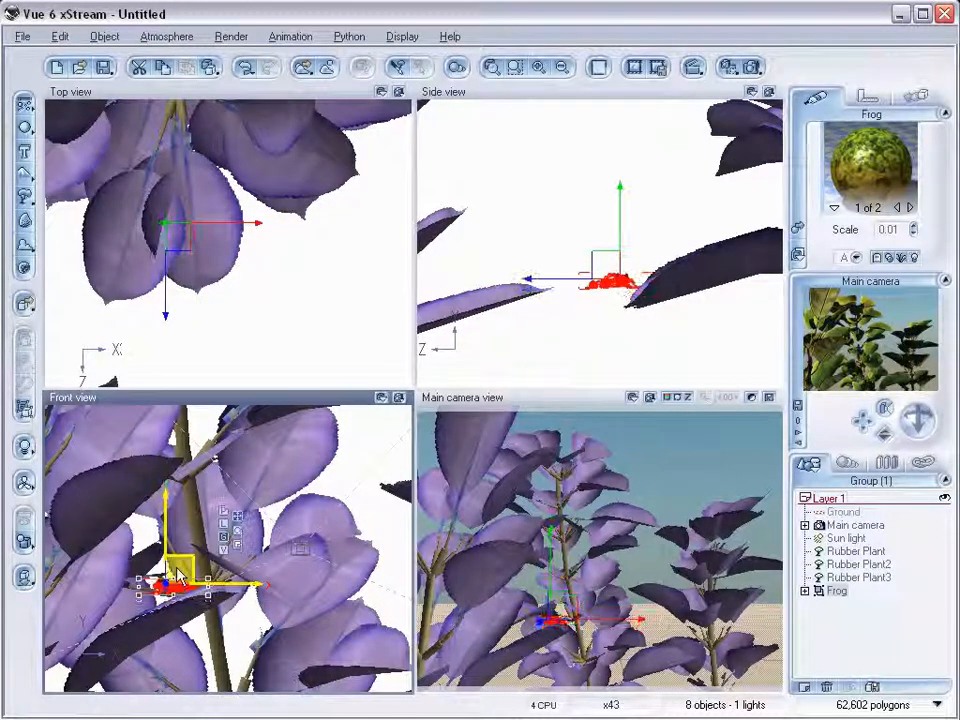
Step: Move the frog to the broad leaf across the stem, tilt it to match the leaf's slope, and lower it onto the surface
{"action": "left_click_drag", "start_coordinate": [558, 617], "coordinate": [597, 568]}
{"action": "left_click_drag", "start_coordinate": [290, 238], "coordinate": [308, 200]}
{"action": "left_click_drag", "start_coordinate": [654, 152], "coordinate": [676, 235]}
{"action": "left_click_drag", "start_coordinate": [744, 270], "coordinate": [745, 248]}
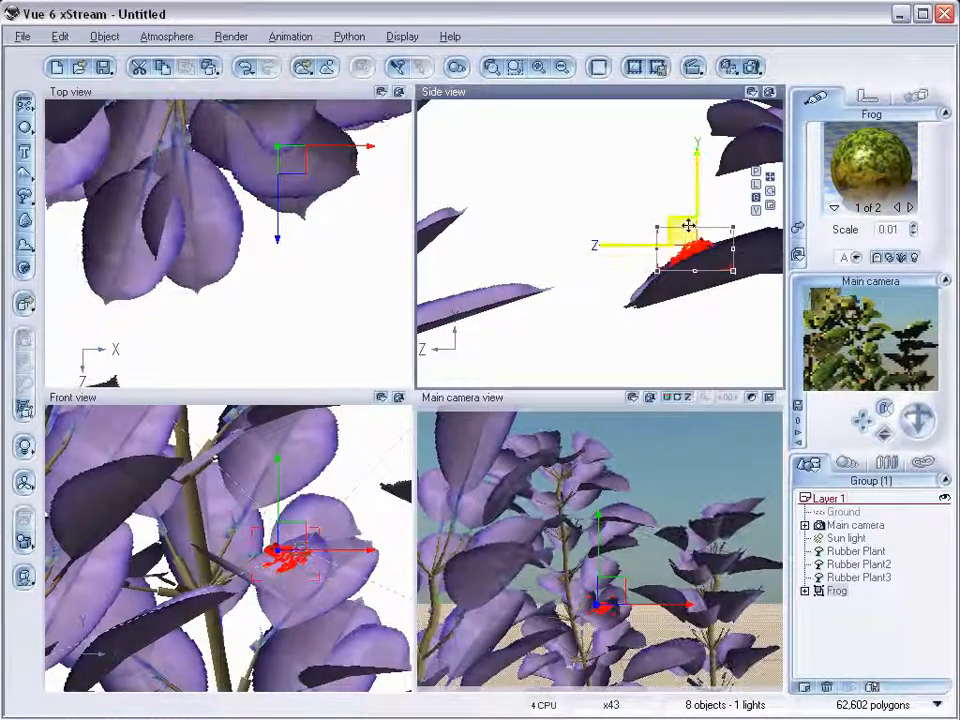
{"action": "mouse_move", "coordinate": [681, 229]}
{"action": "left_mouse_down"}
{"action": "mouse_move", "coordinate": [680, 252]}
{"action": "mouse_move", "coordinate": [679, 241]}
{"action": "left_mouse_up"}
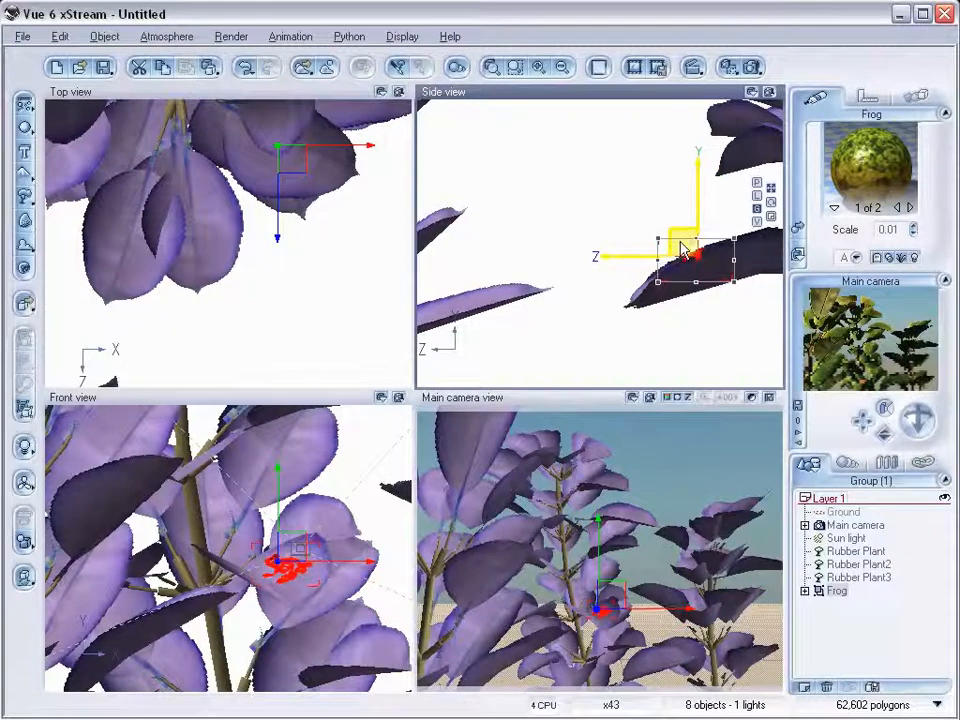
{"action": "mouse_move", "coordinate": [299, 543]}
{"action": "left_mouse_down"}
{"action": "mouse_move", "coordinate": [284, 546]}
{"action": "mouse_move", "coordinate": [288, 534]}
{"action": "mouse_move", "coordinate": [296, 548]}
{"action": "left_mouse_up"}
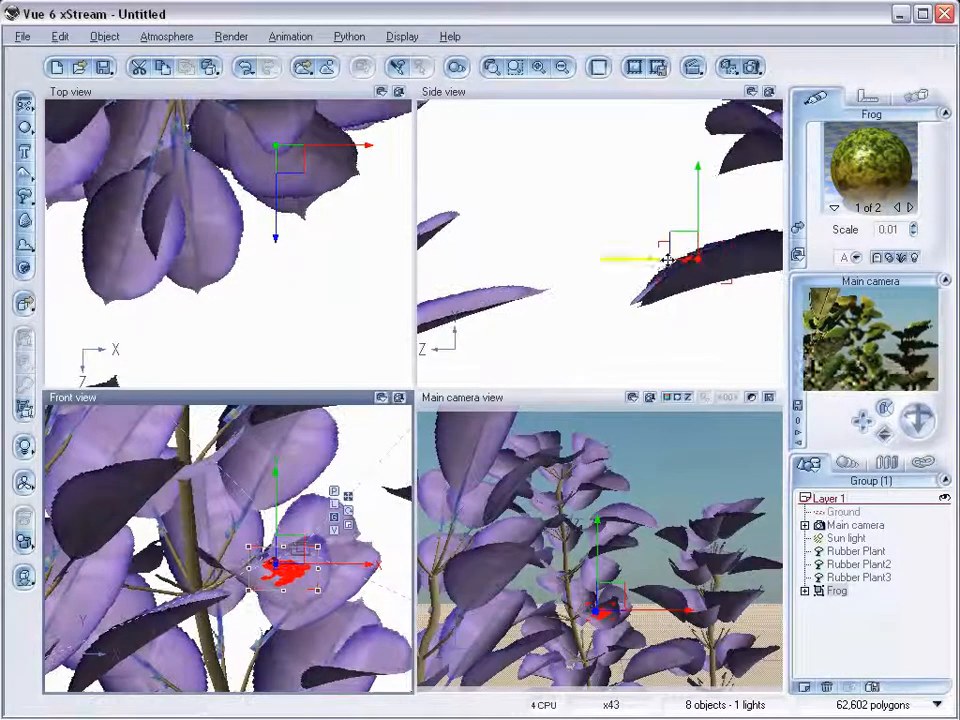
{"action": "right_click_drag", "start_coordinate": [656, 330], "coordinate": [645, 254]}
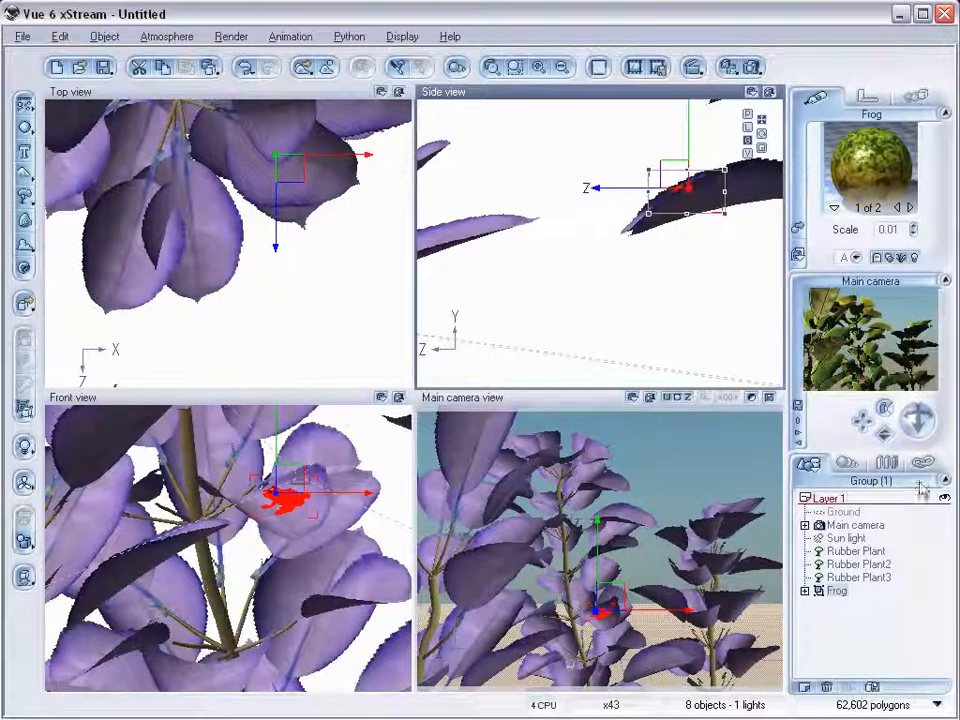
Step: Increase the main camera's focal length to 125 mm and turn the camera to frame the frog on its leaf
{"action": "left_click", "coordinate": [852, 525]}
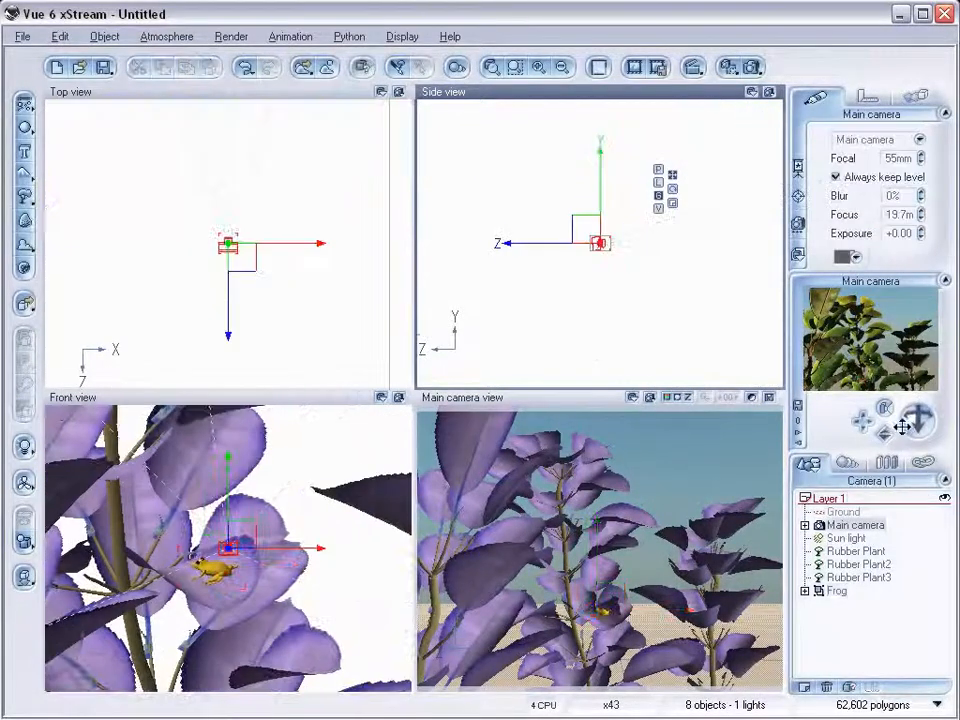
{"action": "left_click_drag", "start_coordinate": [918, 420], "coordinate": [916, 454]}
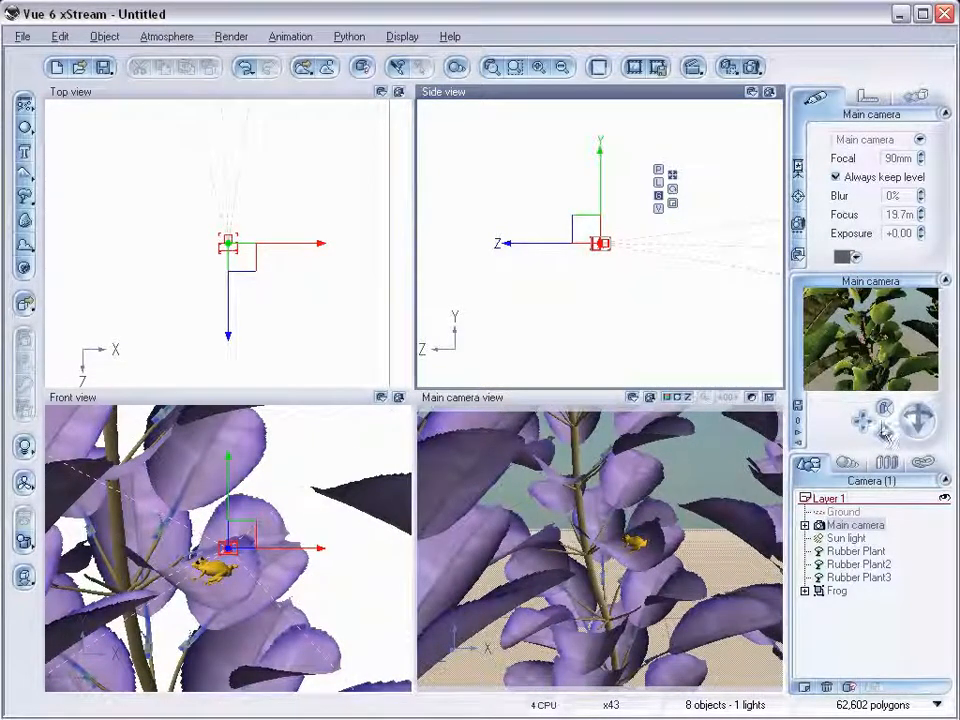
{"action": "left_click_drag", "start_coordinate": [886, 407], "coordinate": [886, 401]}
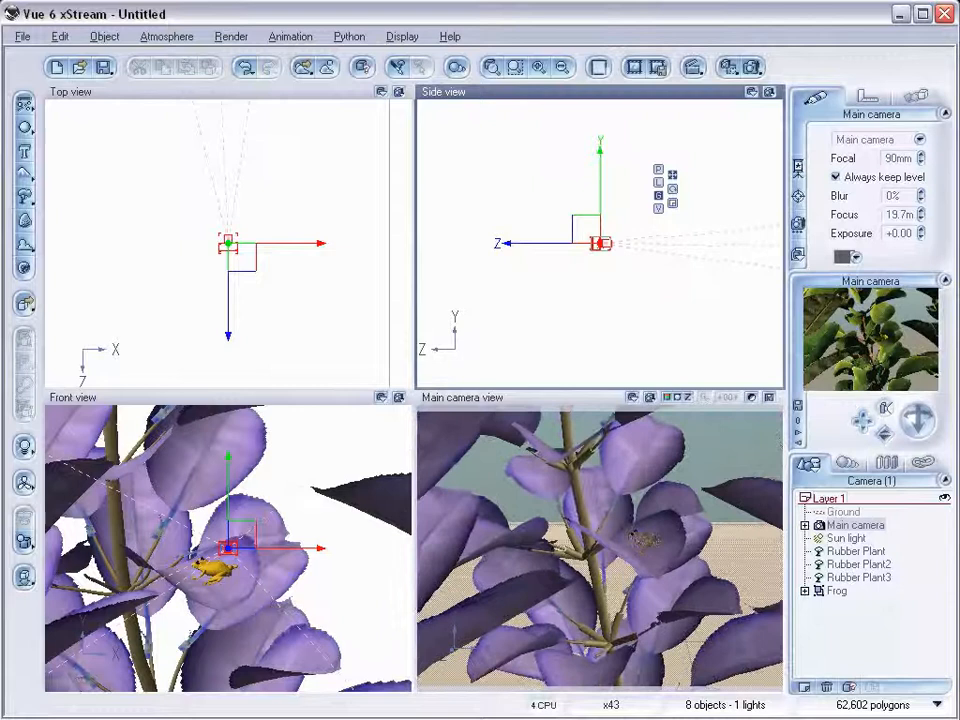
{"action": "left_click_drag", "start_coordinate": [886, 408], "coordinate": [918, 448]}
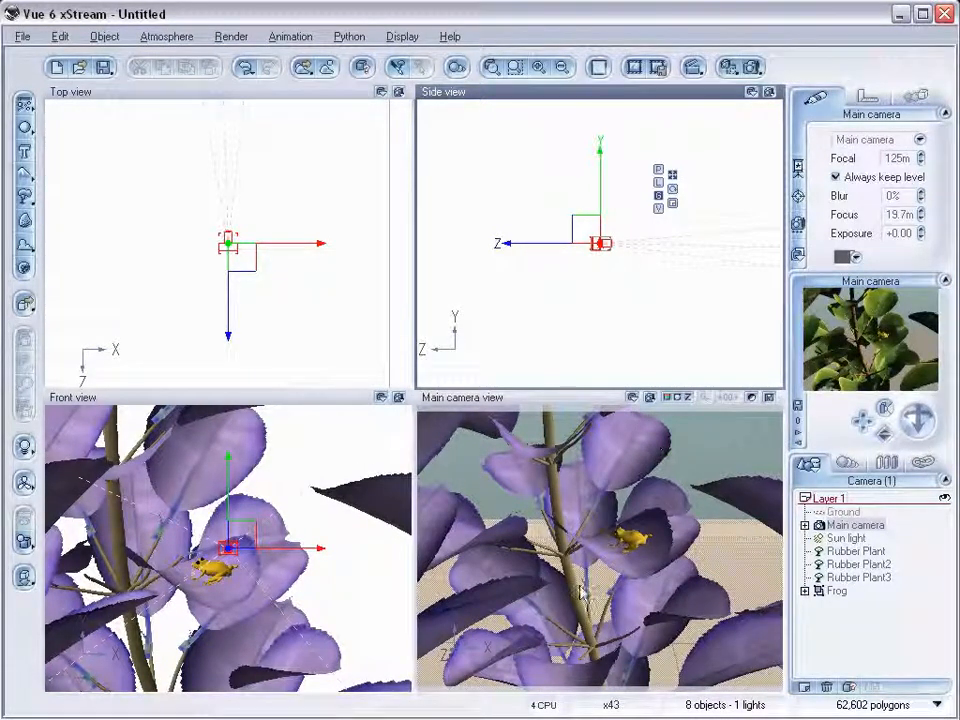
Step: Set the main camera's target to focus on the Frog and check the target's position in the side view
{"action": "right_click_drag", "start_coordinate": [699, 262], "coordinate": [654, 263]}
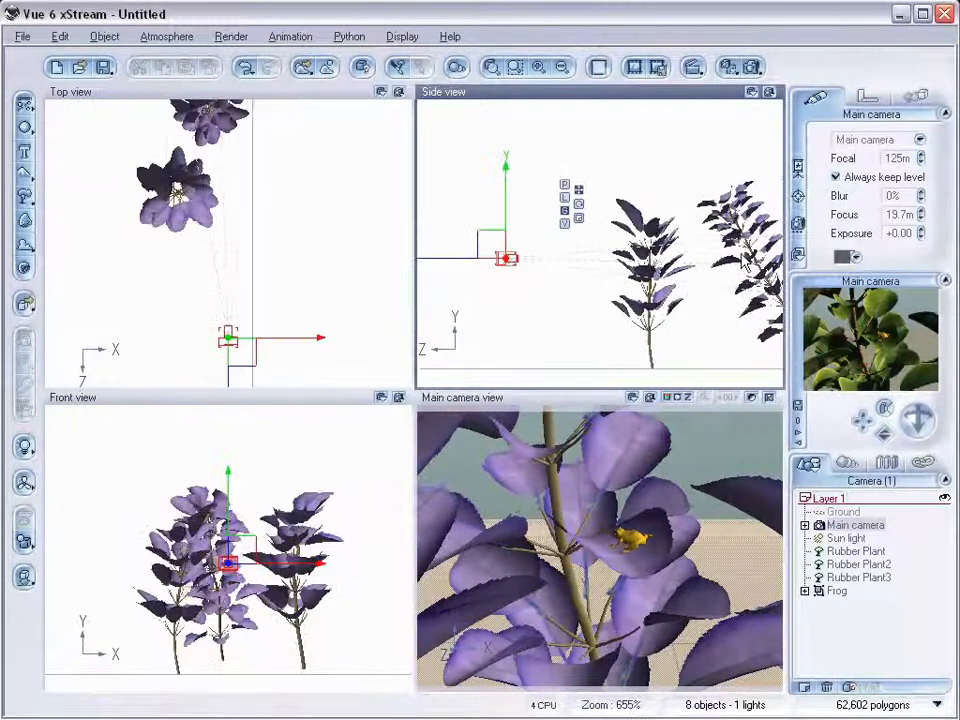
{"action": "left_click", "coordinate": [795, 198]}
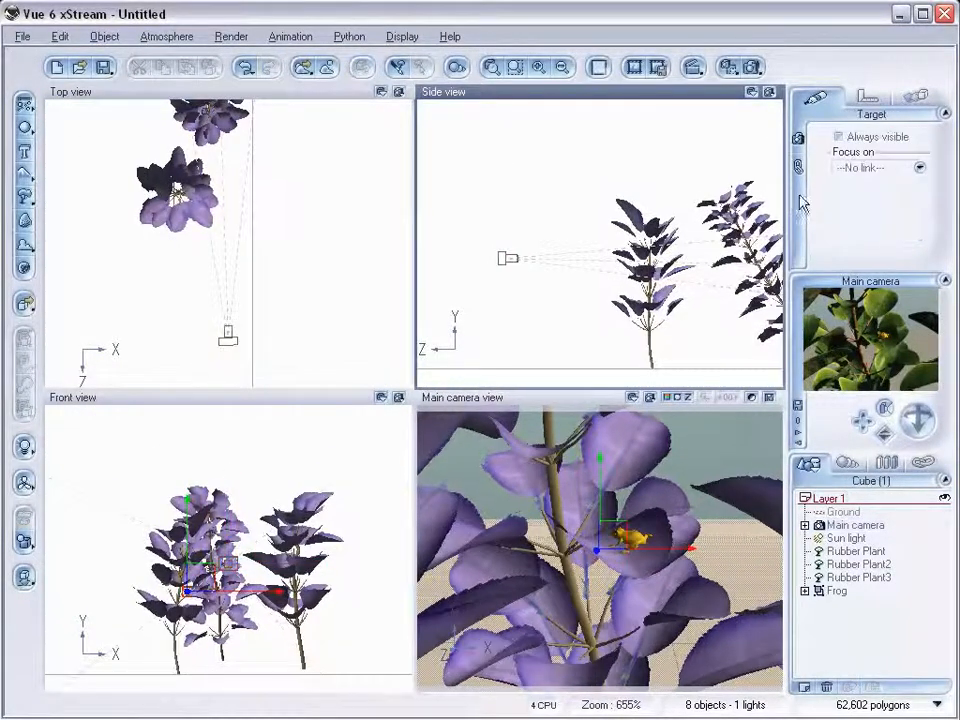
{"action": "left_click", "coordinate": [917, 167]}
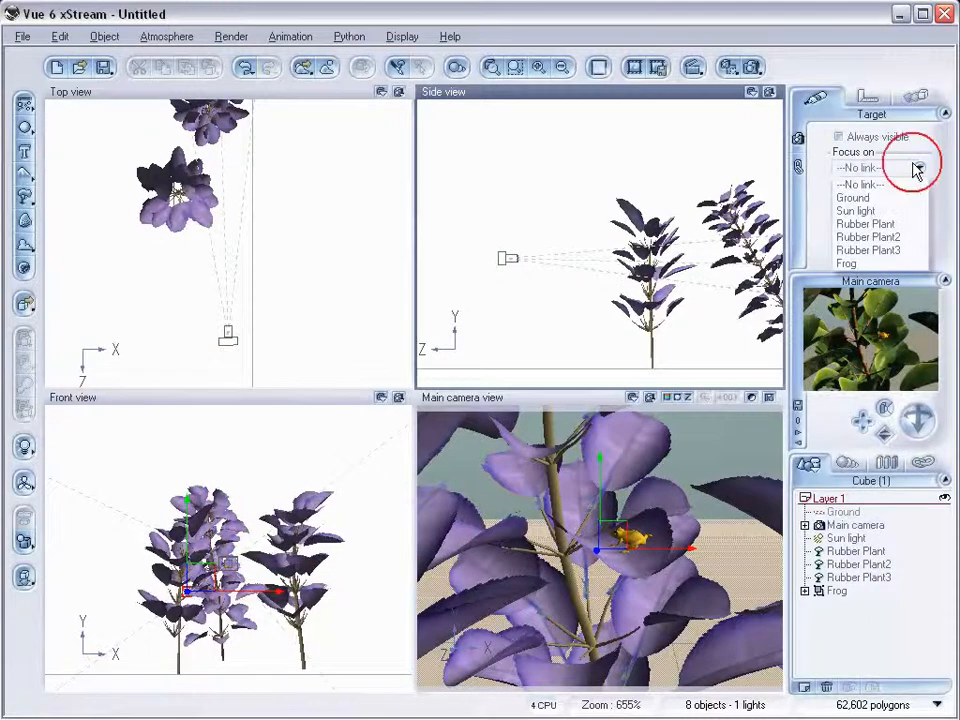
{"action": "left_click", "coordinate": [848, 263]}
{"action": "scroll", "coordinate": [712, 263], "scroll_direction": "up", "scroll_amount": 5}
{"action": "right_click_drag", "start_coordinate": [711, 265], "coordinate": [365, 197]}
{"action": "scroll", "coordinate": [741, 259], "scroll_direction": "down", "scroll_amount": 5}
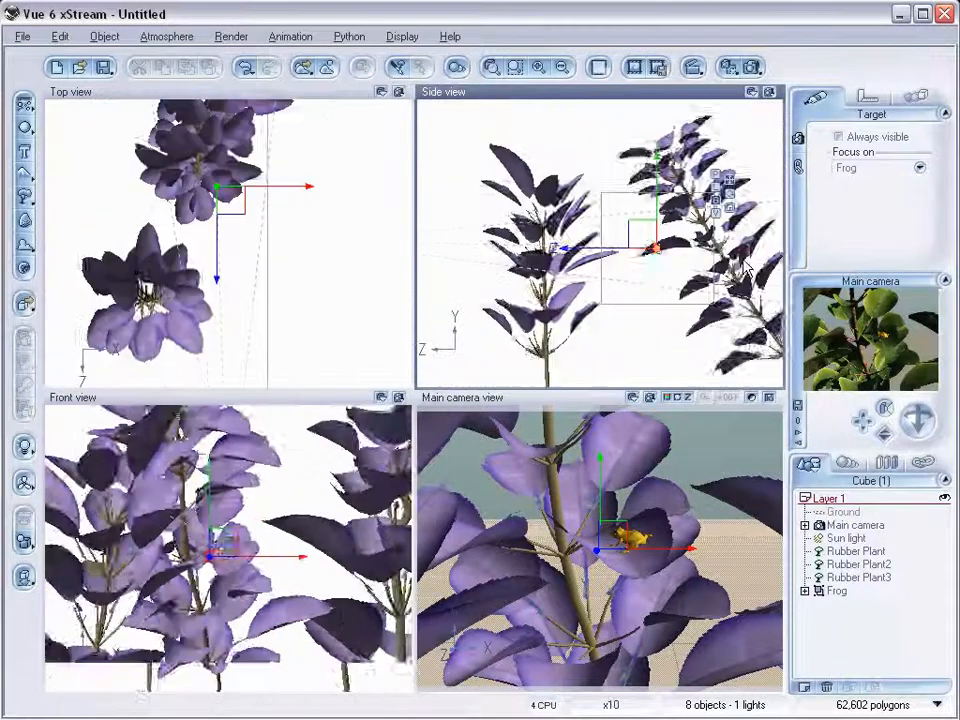
Step: Set the main camera's blur to 2%
{"action": "left_click", "coordinate": [855, 524]}
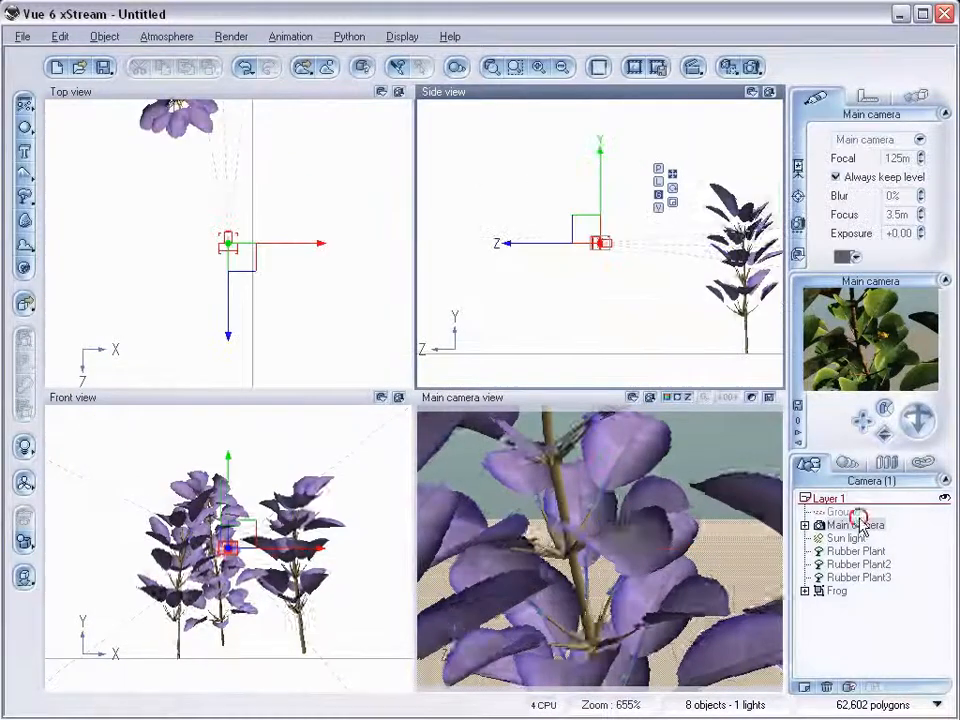
{"action": "right_click_drag", "start_coordinate": [711, 286], "coordinate": [614, 291]}
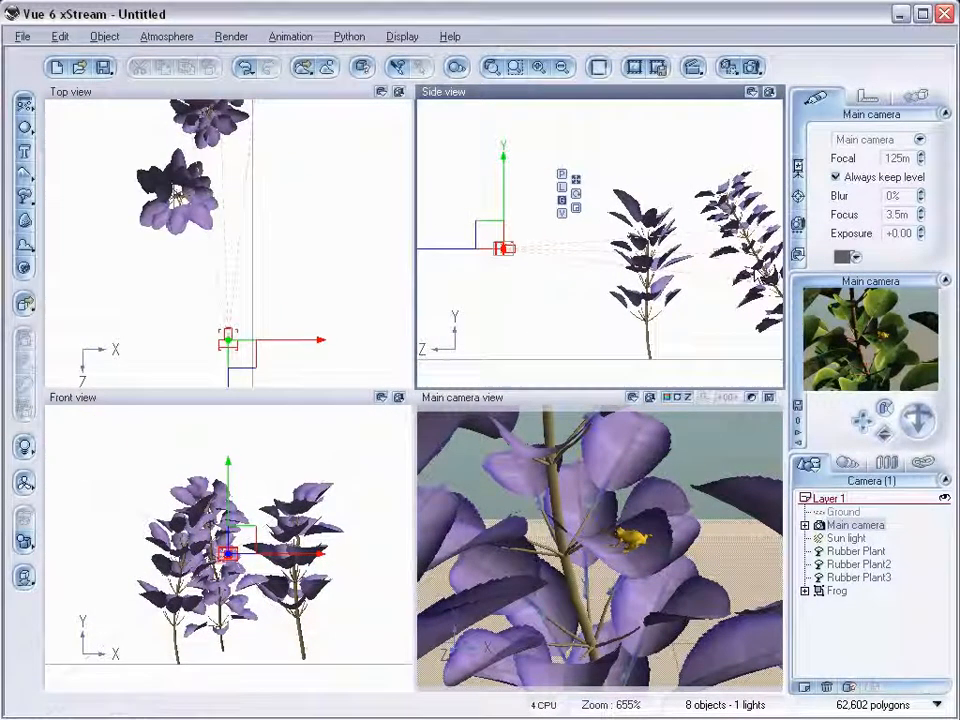
{"action": "right_click_drag", "start_coordinate": [746, 287], "coordinate": [691, 289]}
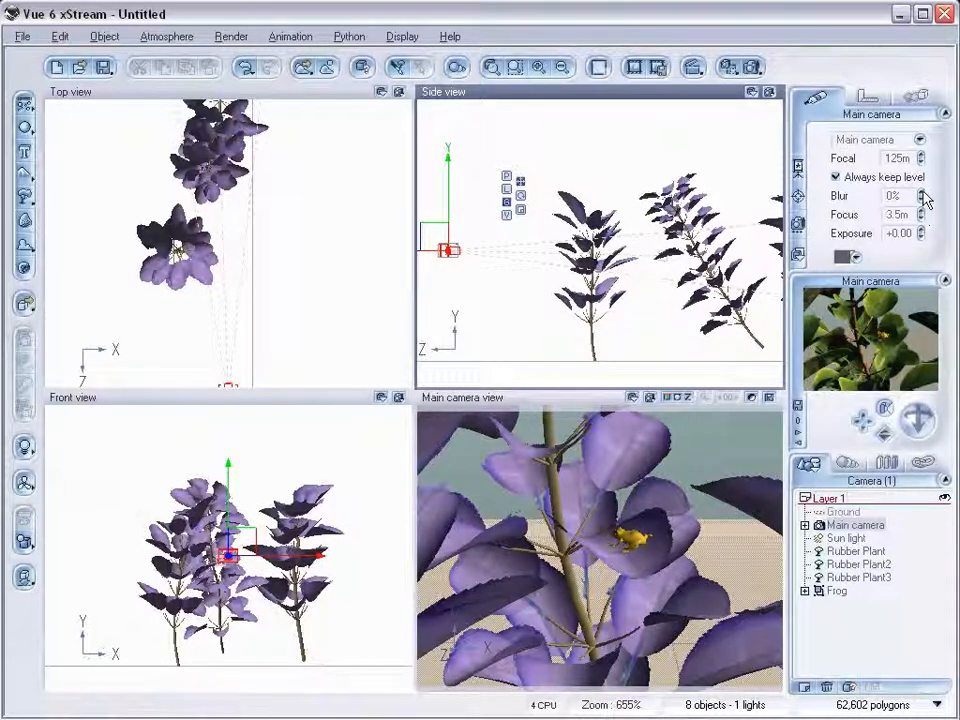
{"action": "left_click_drag", "start_coordinate": [922, 196], "coordinate": [925, 199]}
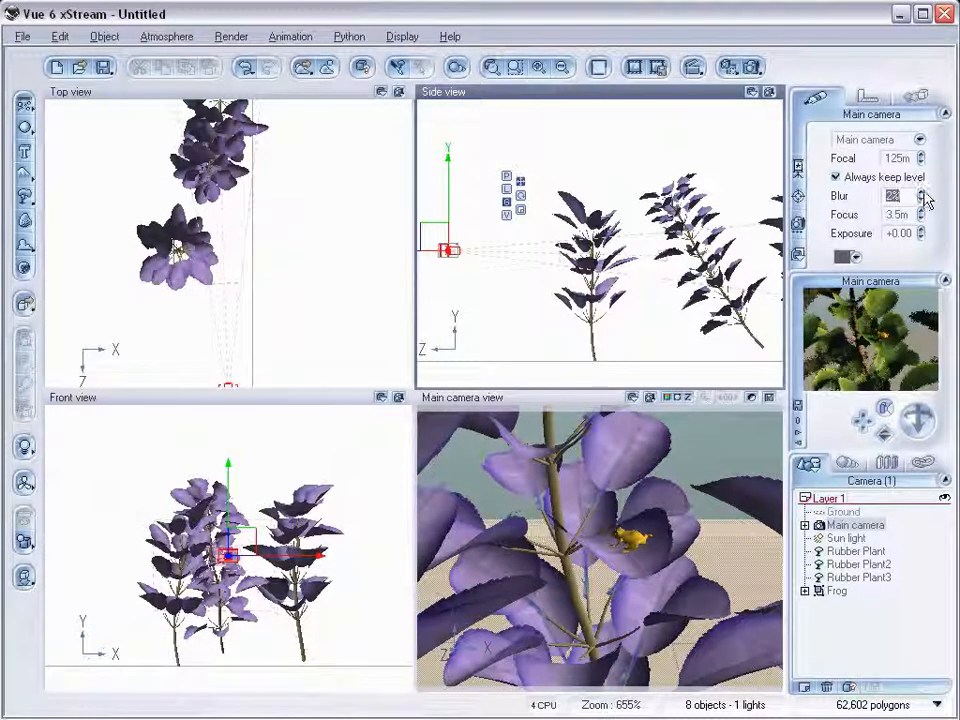
Step: Set the render quality to the Broadcast preset, render the scene to screen, and move the render display clear of the camera settings
{"action": "right_click_drag", "start_coordinate": [667, 265], "coordinate": [563, 258]}
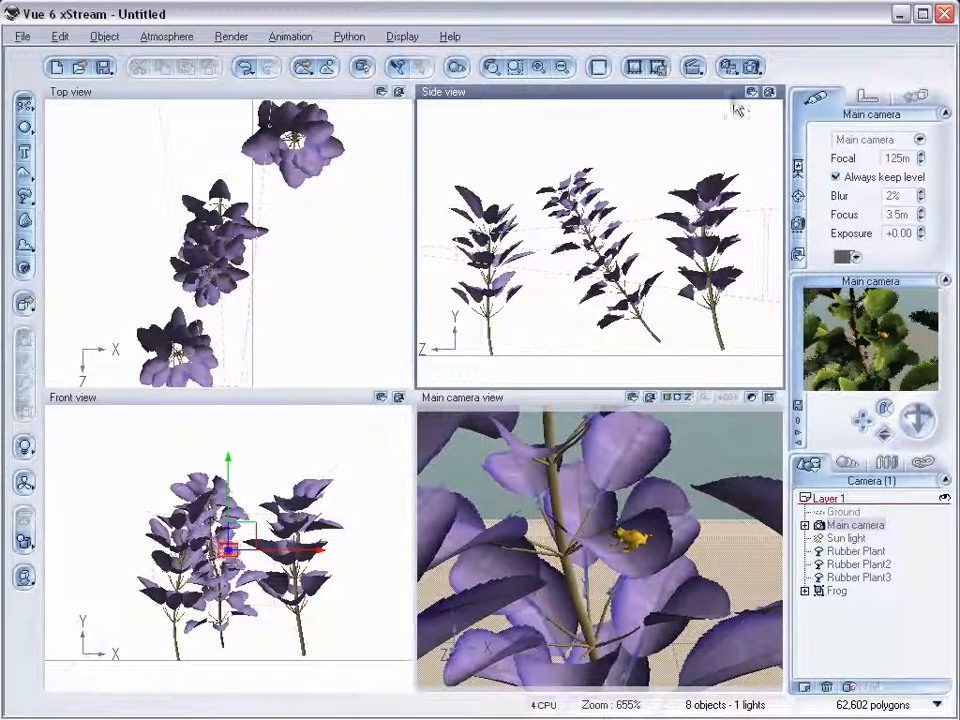
{"action": "left_click", "coordinate": [753, 67]}
{"action": "left_click", "coordinate": [204, 168]}
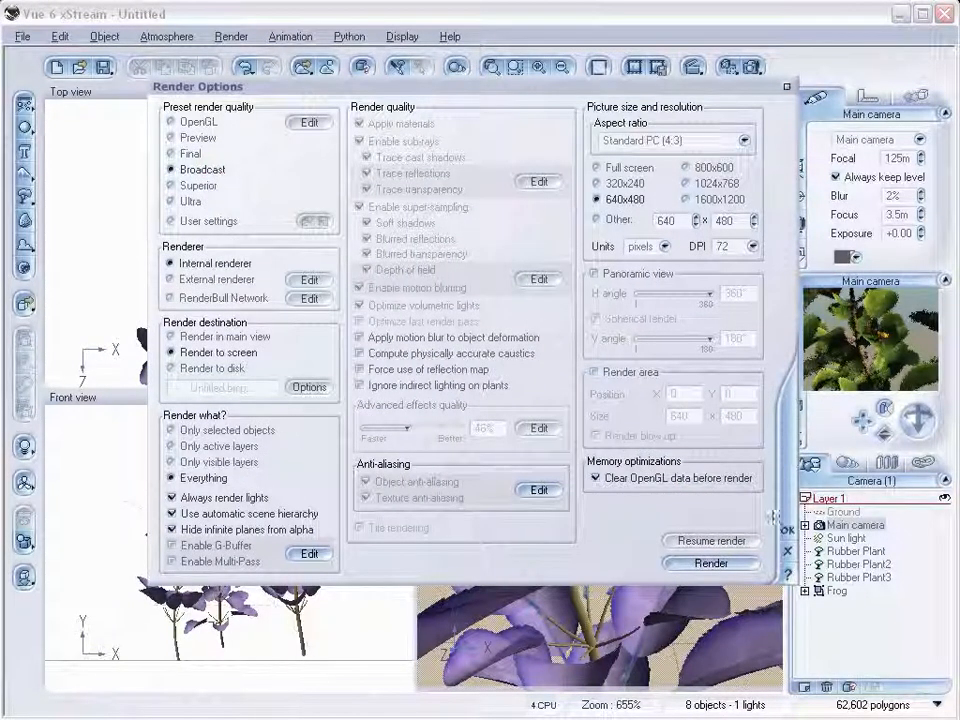
{"action": "left_click", "coordinate": [787, 530]}
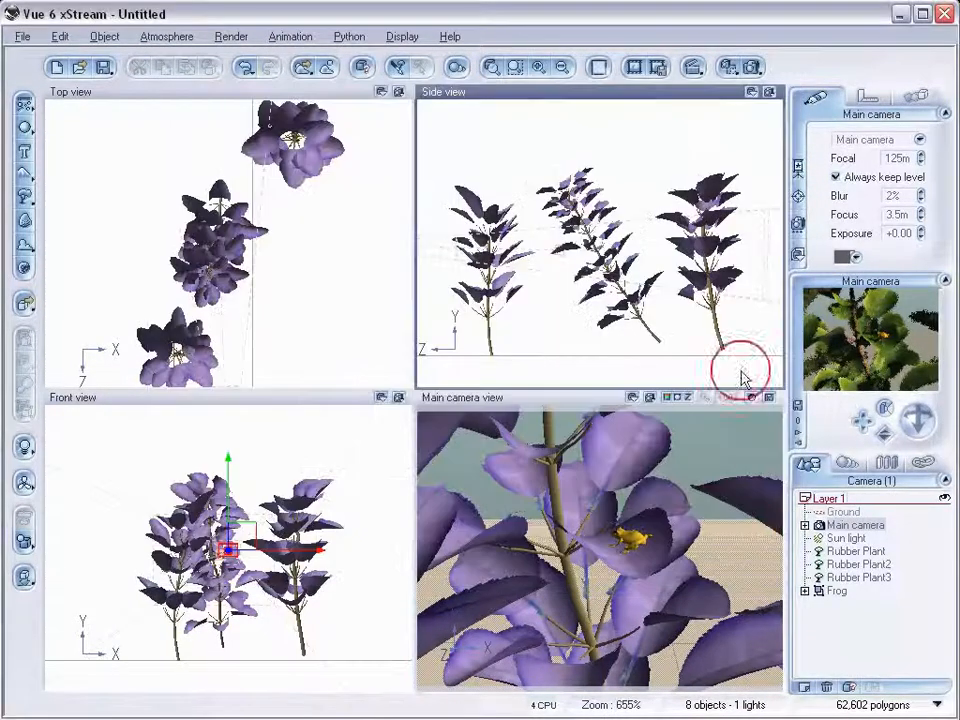
{"action": "left_click", "coordinate": [752, 67]}
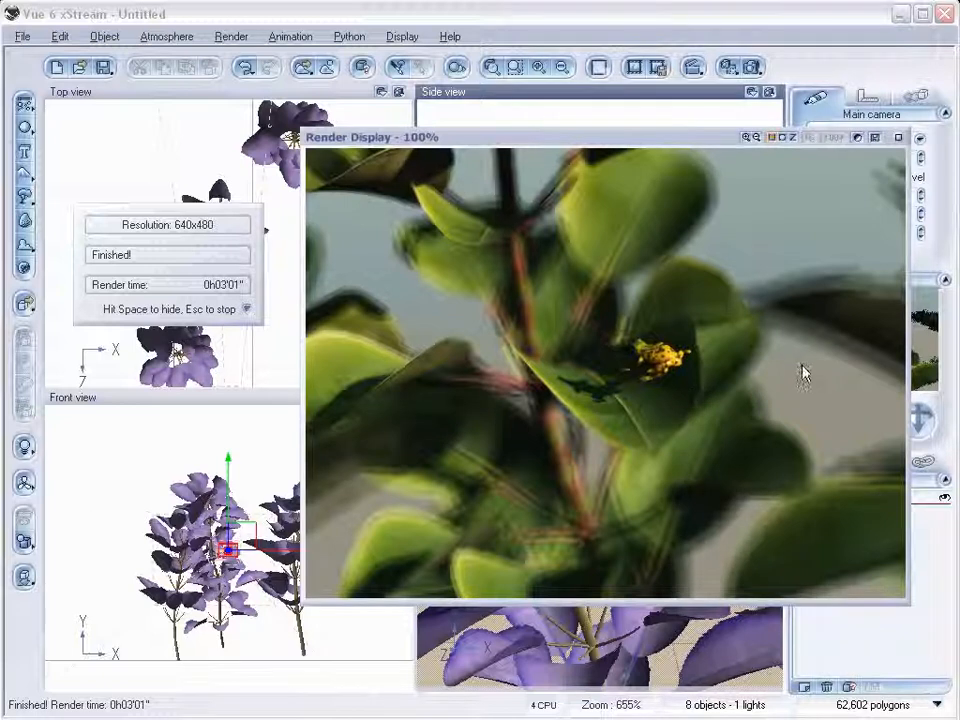
{"action": "left_click_drag", "start_coordinate": [710, 137], "coordinate": [581, 128]}
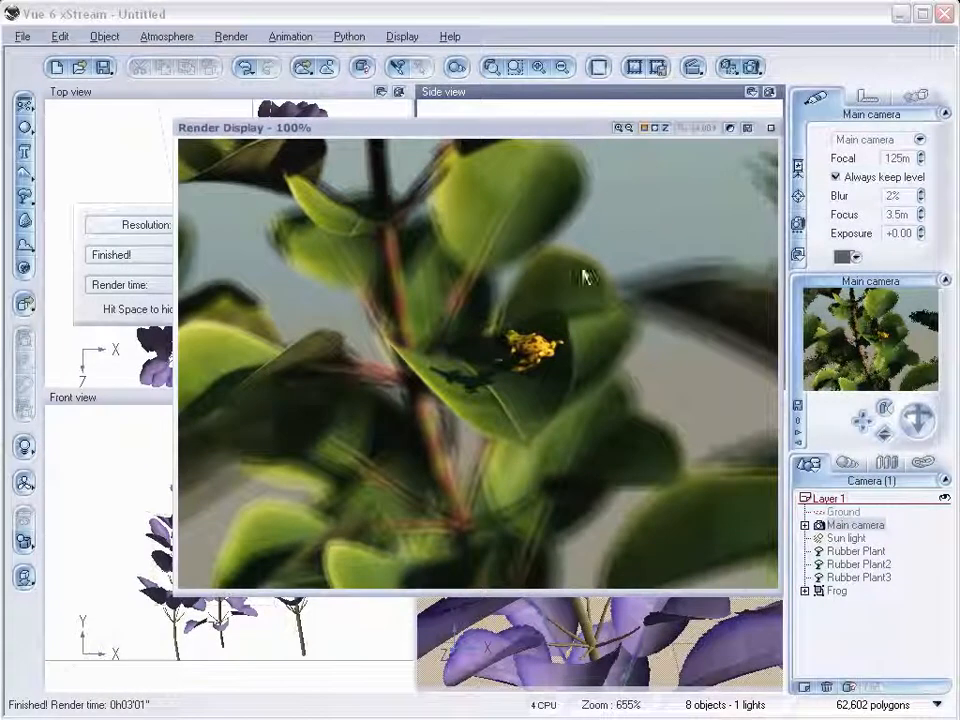